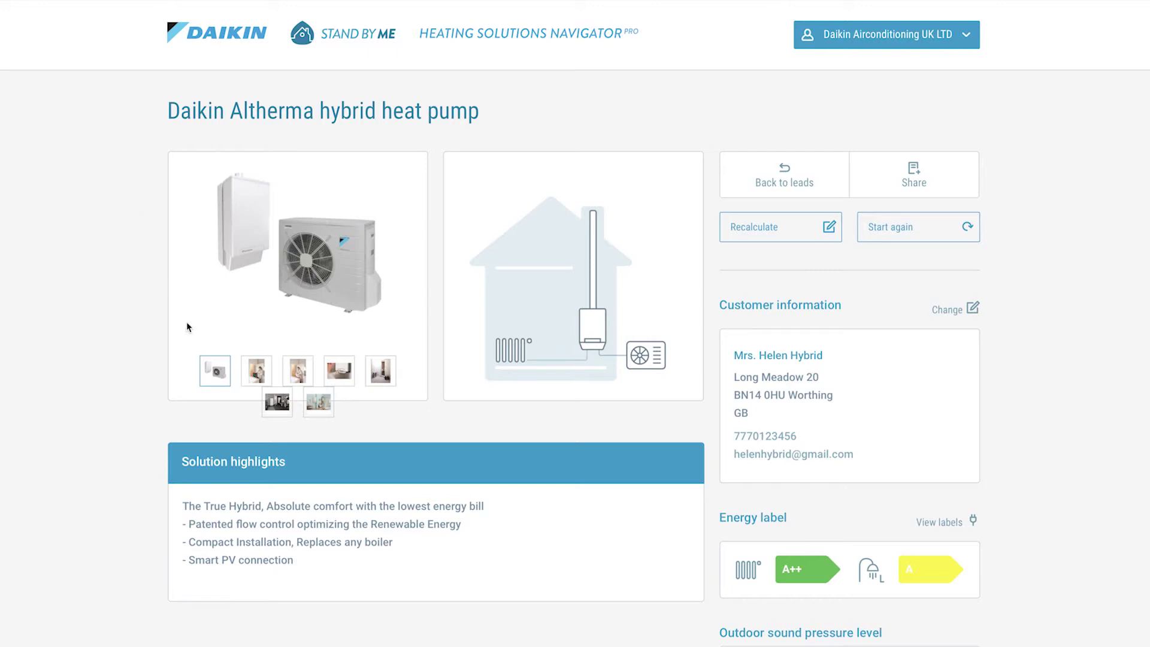
Browse the second, third and outdoor unit product photos, scrolling down the page and back up.
left_click(256, 375)
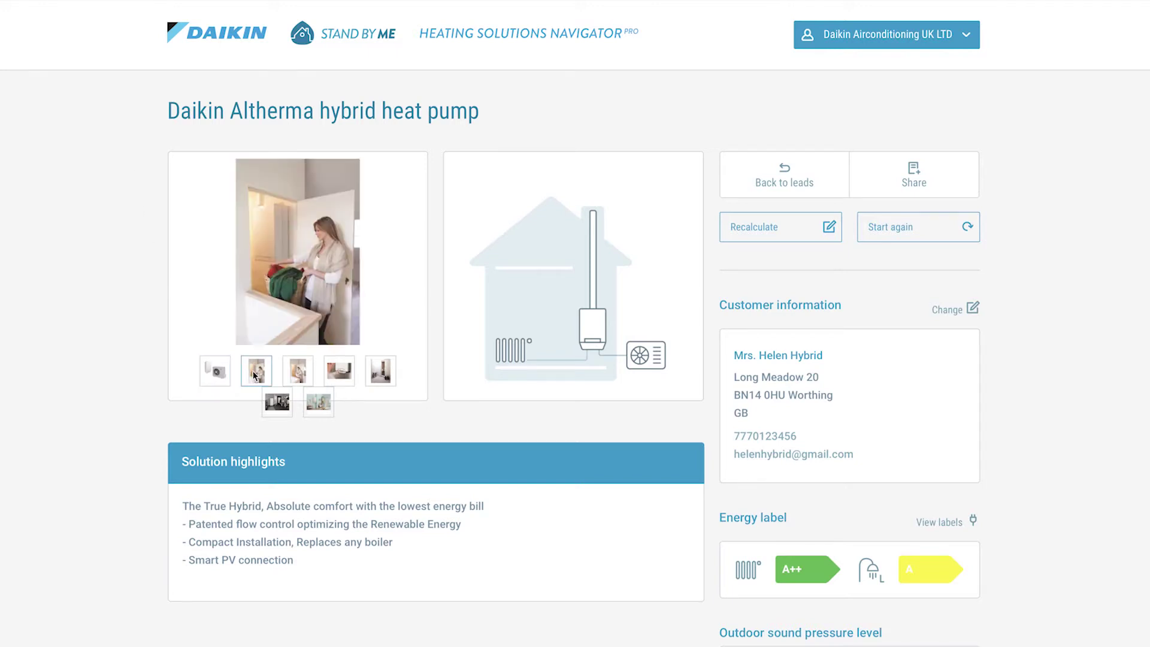
left_click(295, 376)
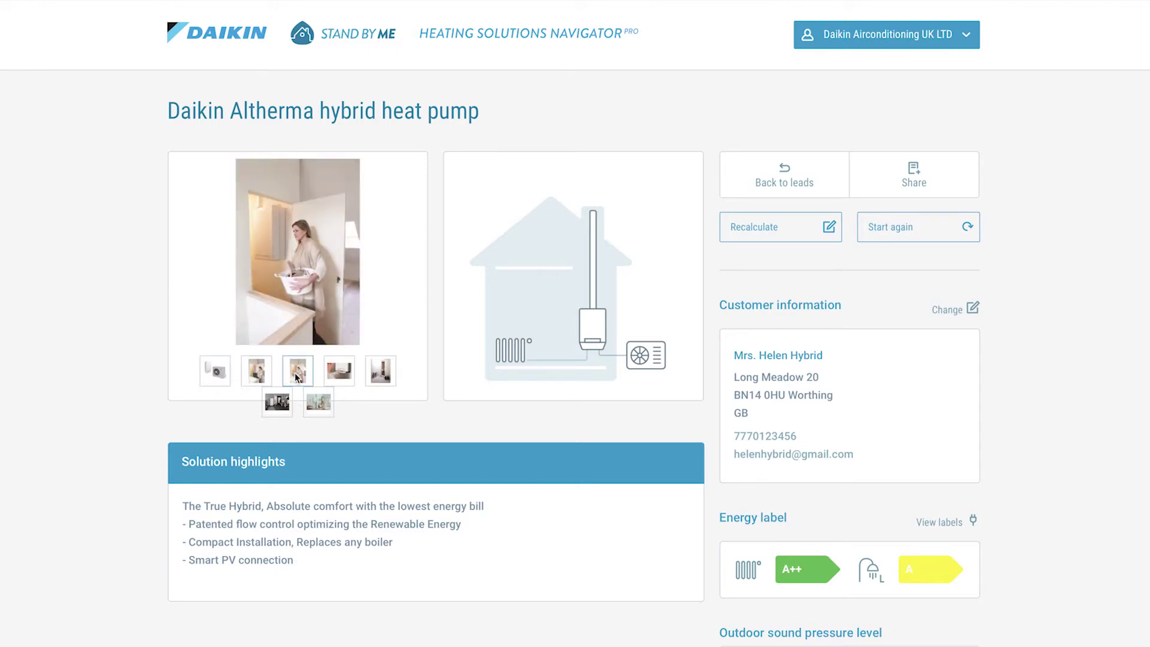
left_click(388, 374)
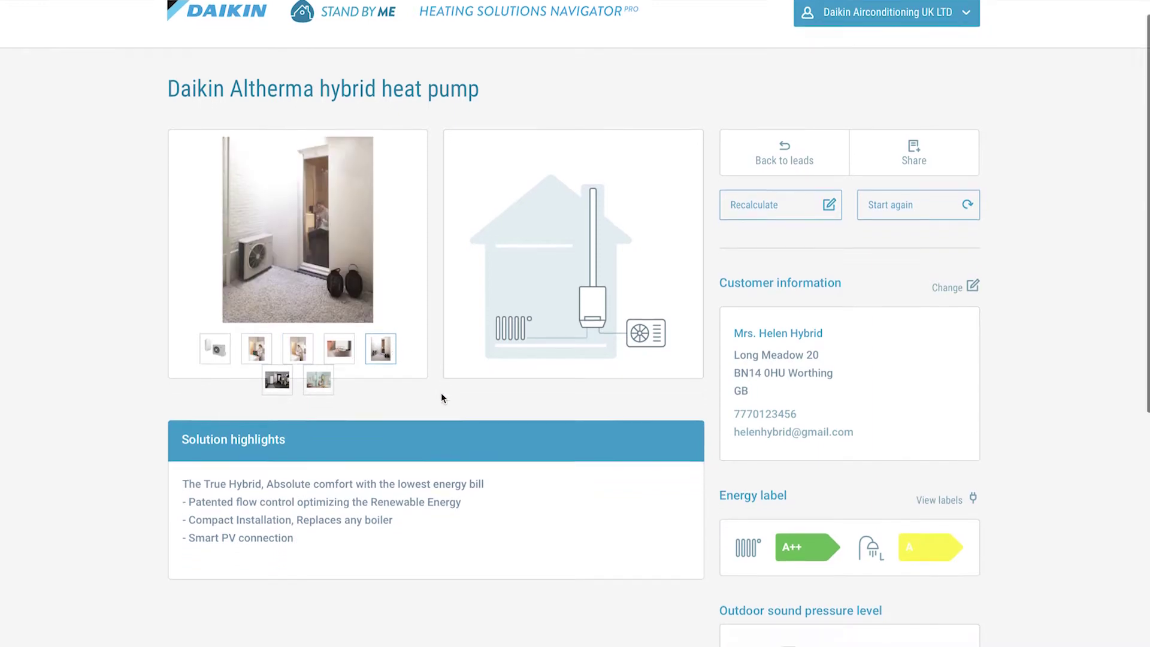
scroll(441, 398, "down", 5)
scroll(444, 392, "down", 3)
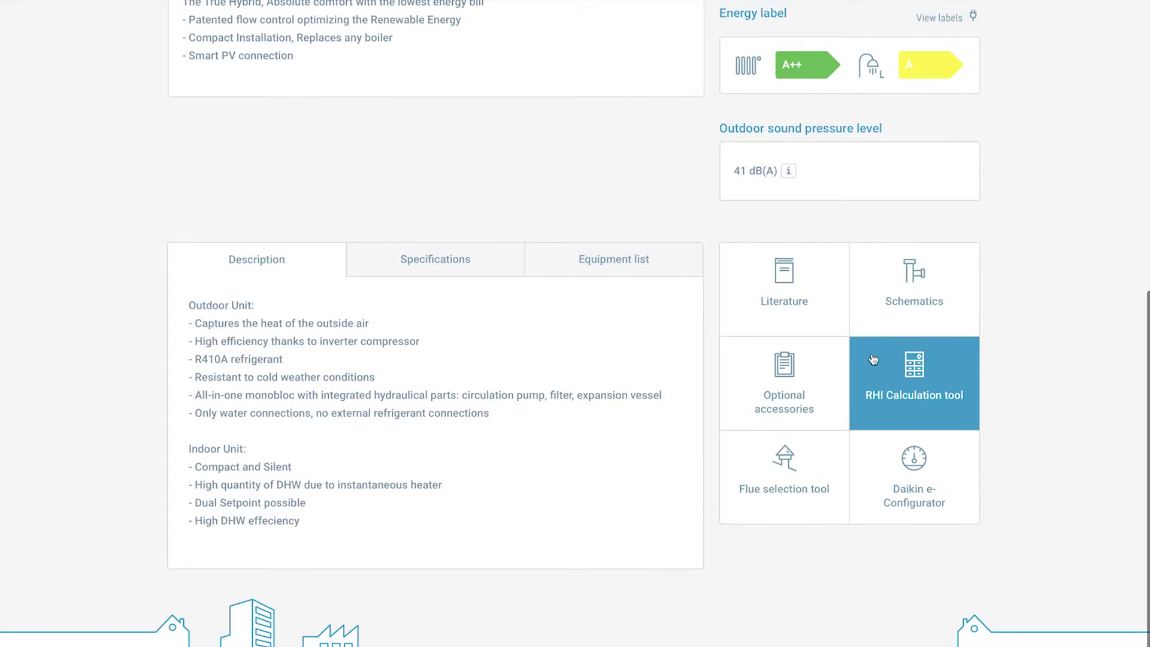
scroll(904, 312, "up", 8)
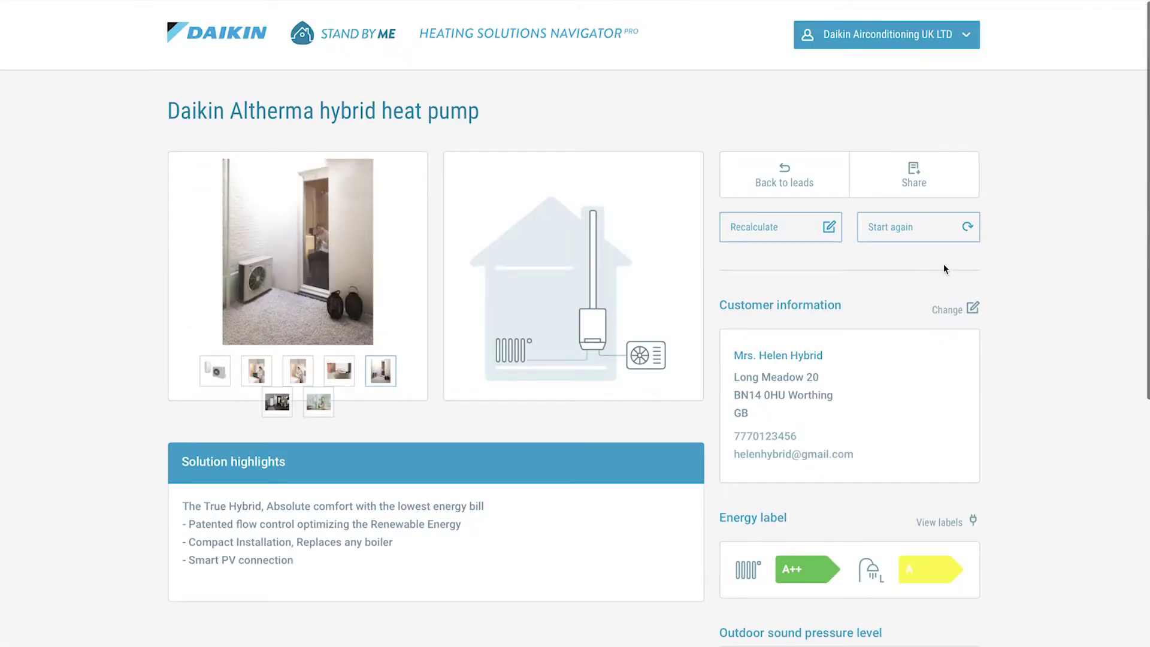
Bring up the solution's sharing options, then close the share window.
left_click(898, 194)
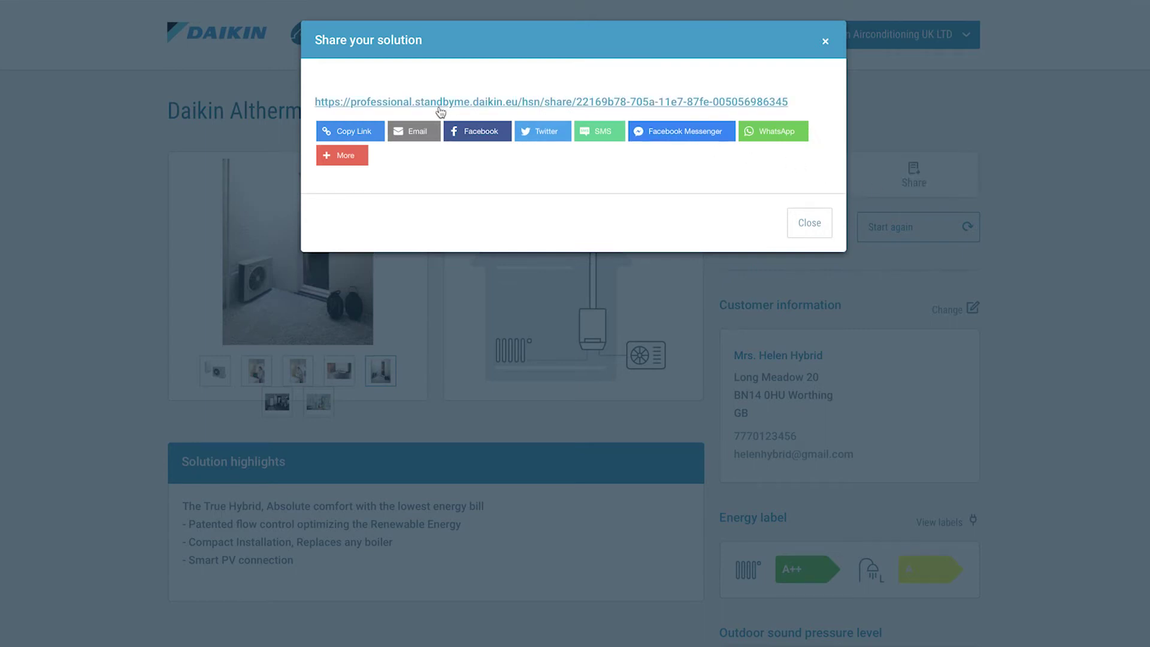
left_click(794, 226)
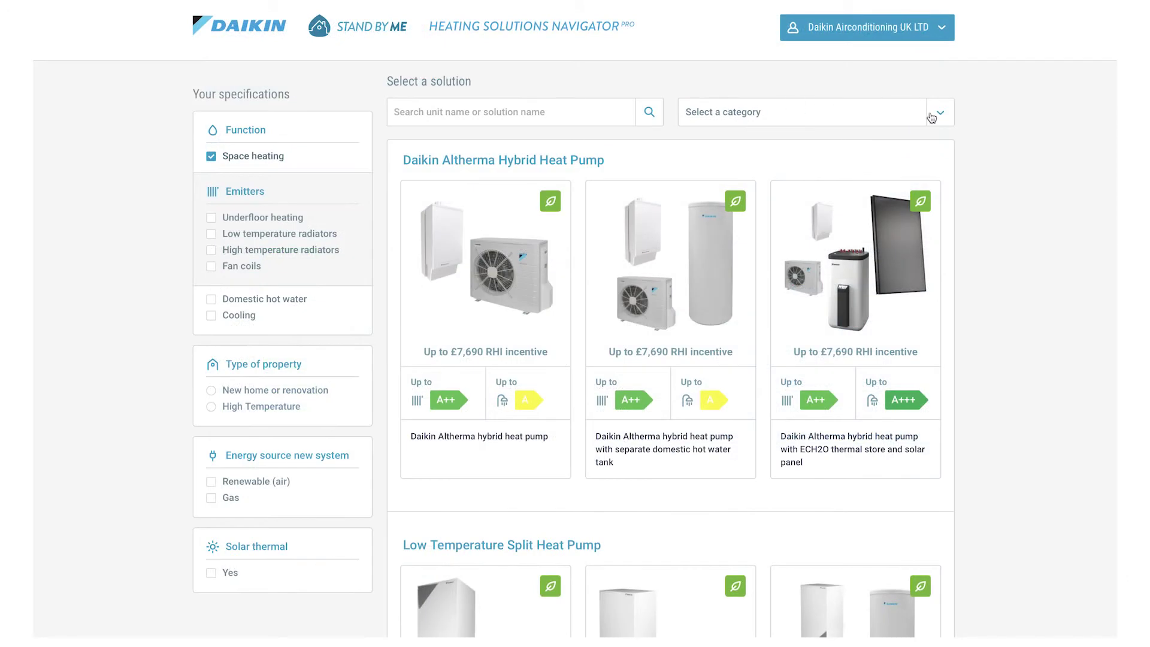
Filter solutions to Daikin Altherma Hybrid Heat Pump and view the solution's literature downloads.
left_click(936, 117)
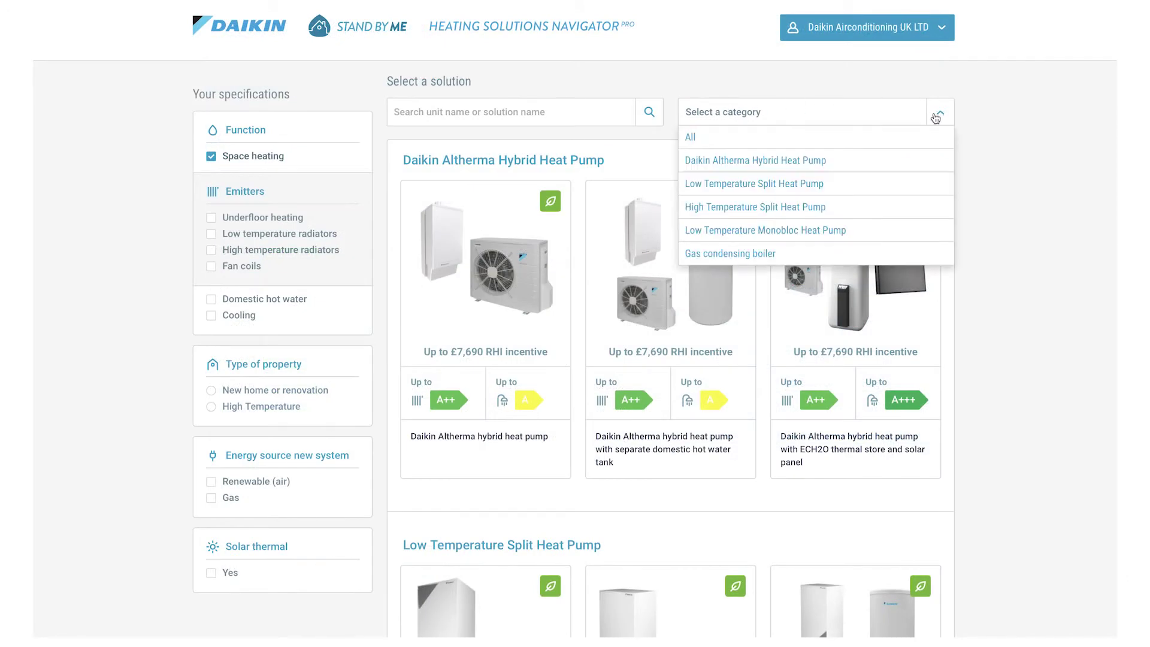
left_click(925, 156)
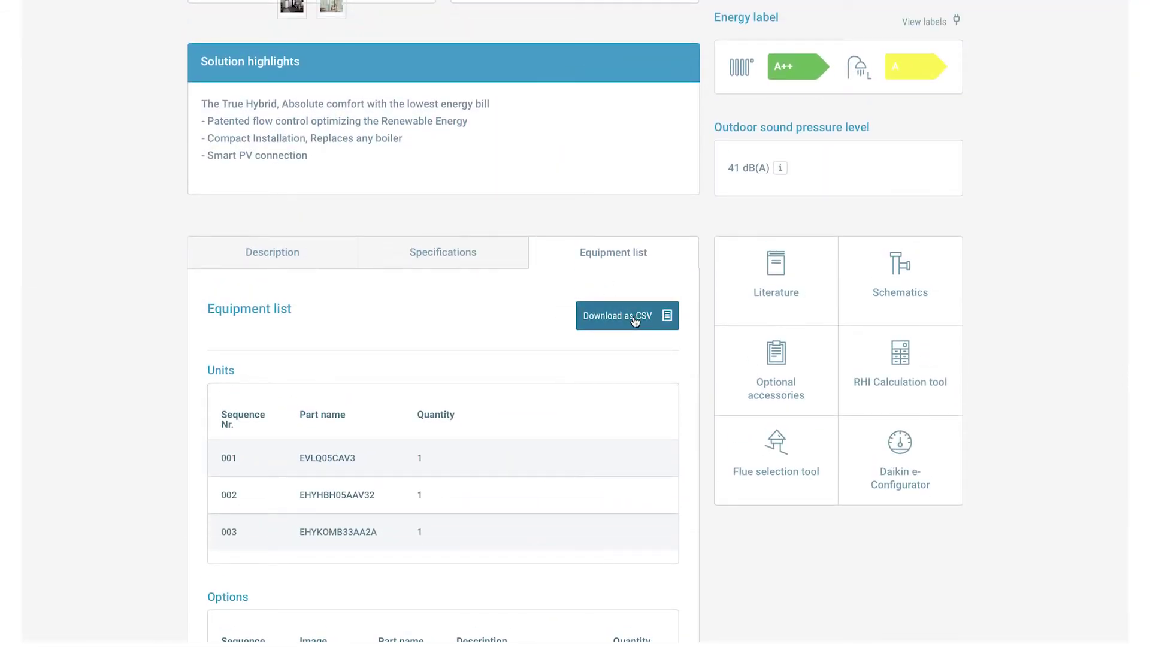
left_click(776, 276)
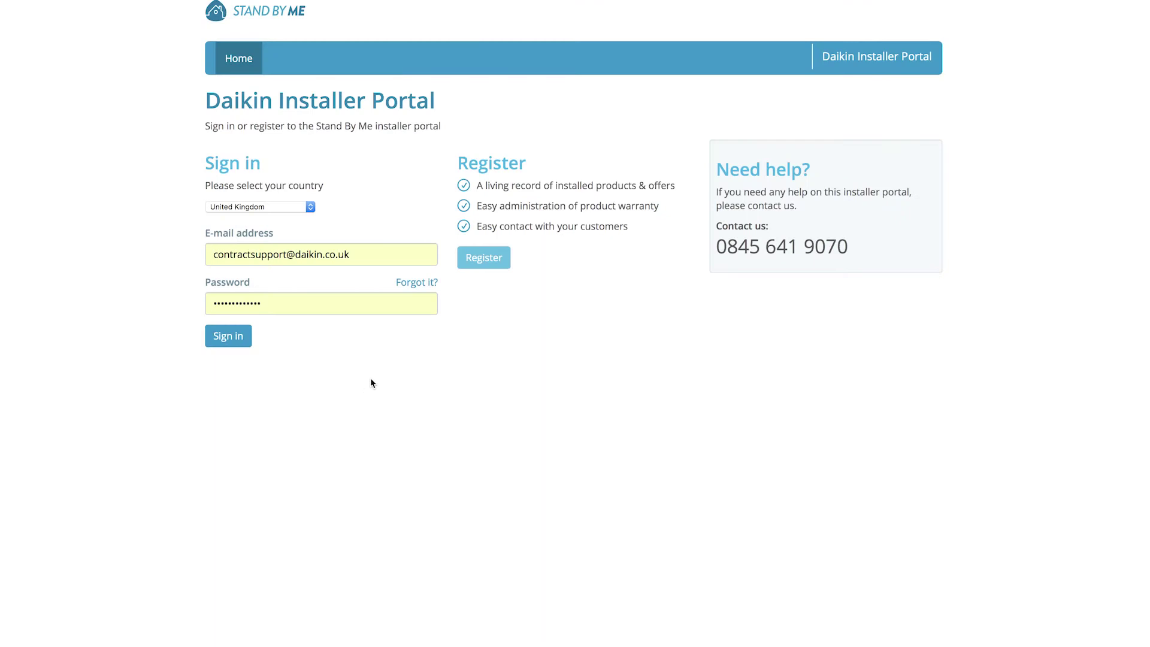
Sign in to the installer portal and switch to the Leads list.
left_click(228, 337)
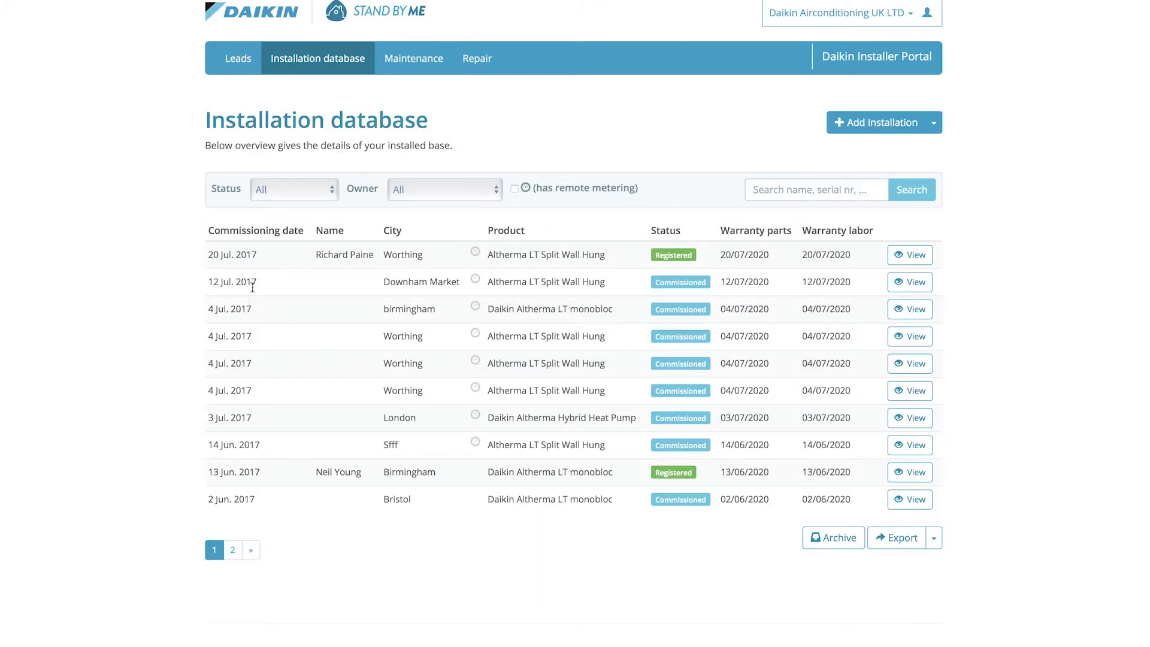
left_click(241, 62)
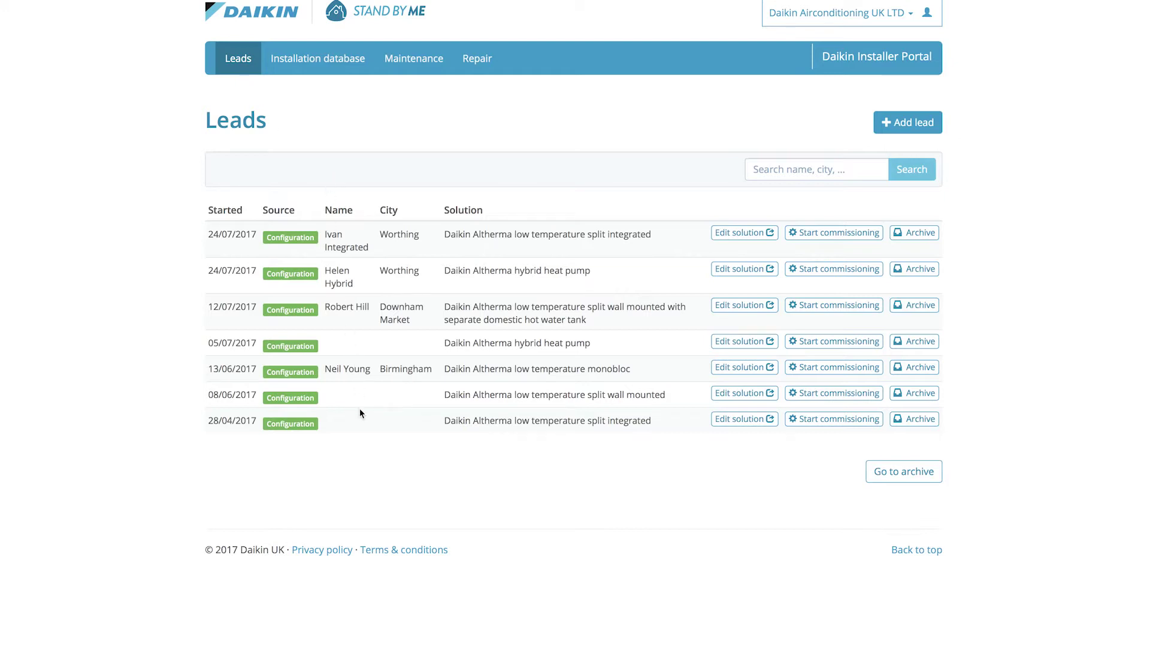
Add a lead requiring space heating, filter to Daikin Altherma Hybrid Heat Pump, and choose the basic solution.
left_click(892, 132)
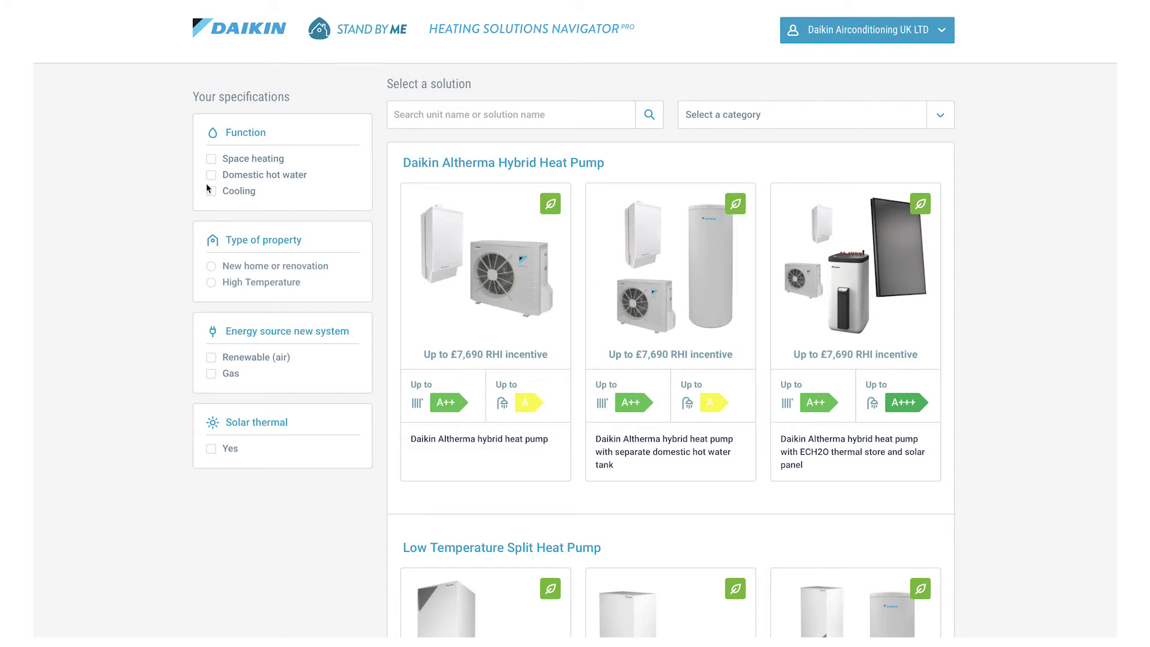
left_click(212, 159)
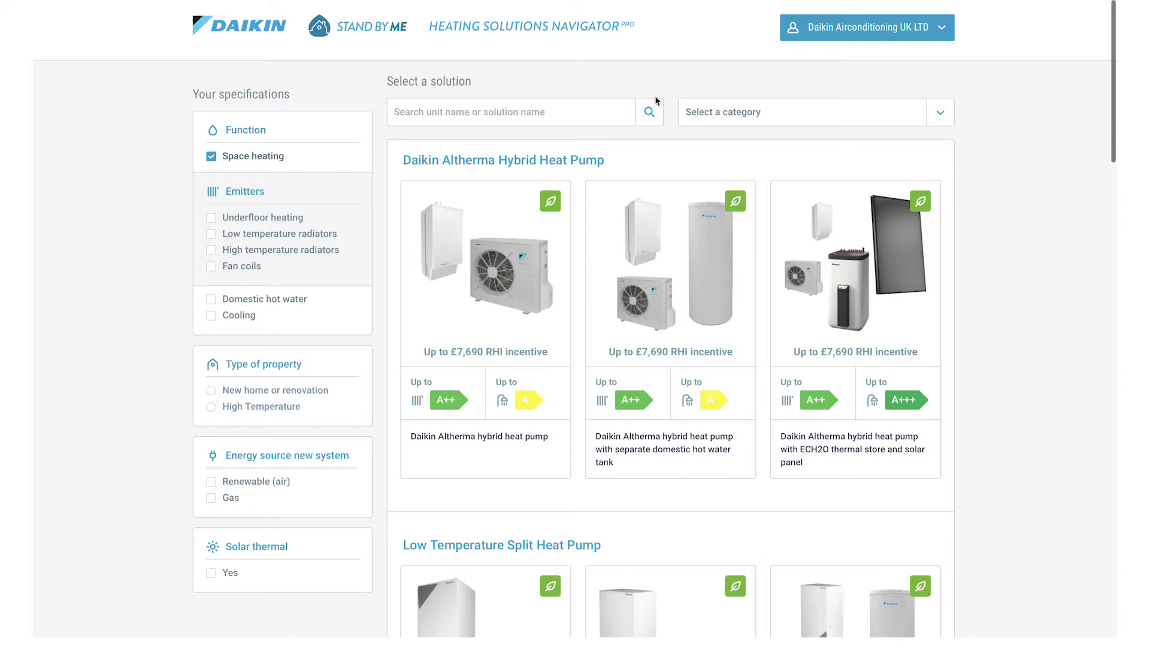
left_click(933, 117)
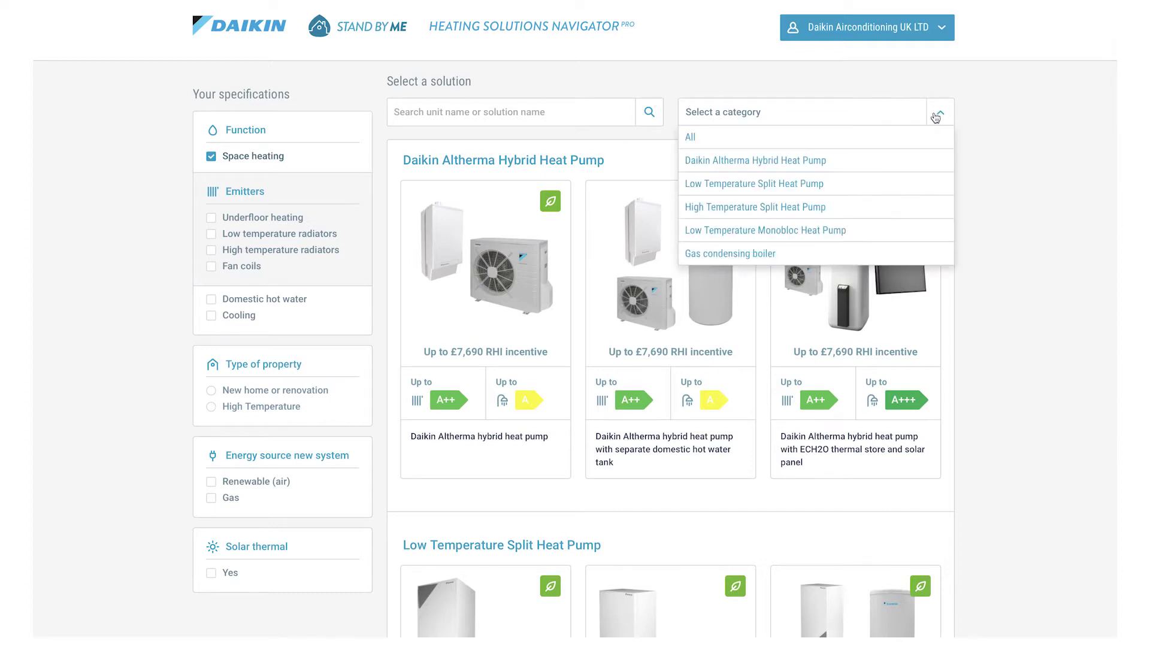
left_click(925, 158)
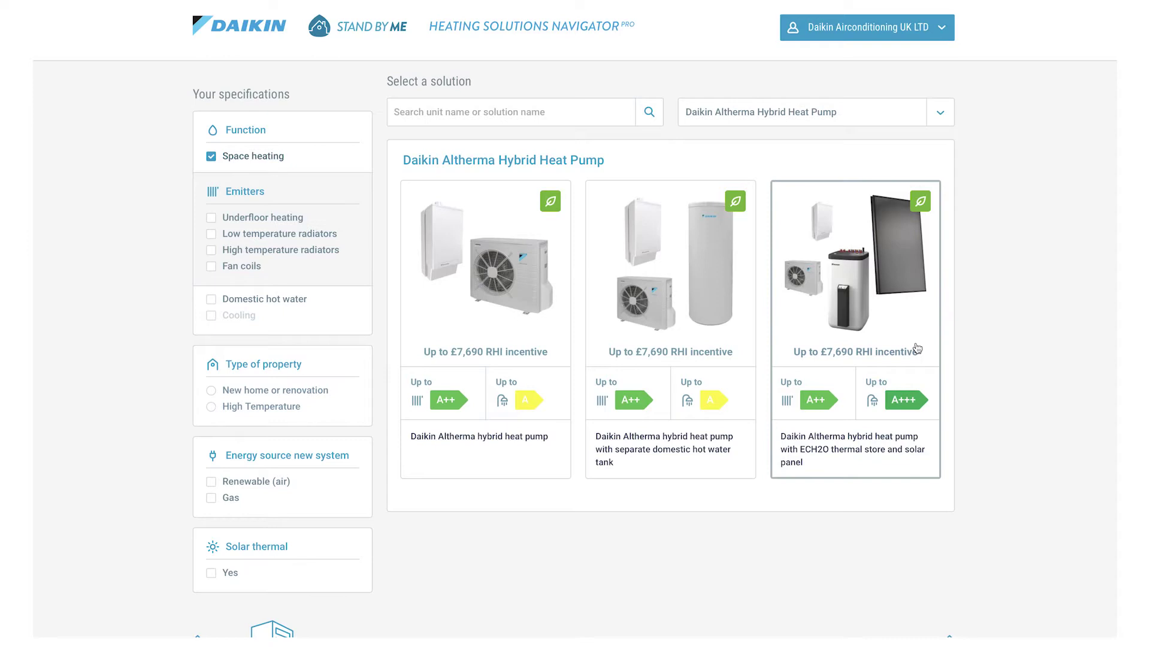
left_click(493, 284)
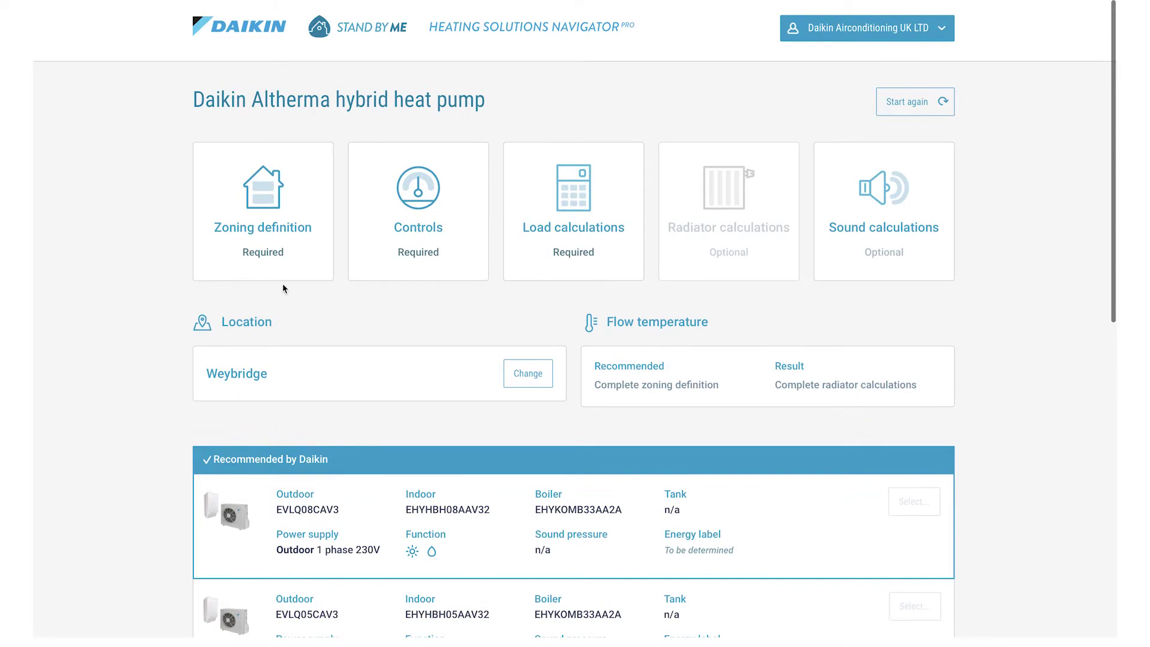
Define a single underfloor heating zone and choose Room Thermostat Control.
left_click(276, 232)
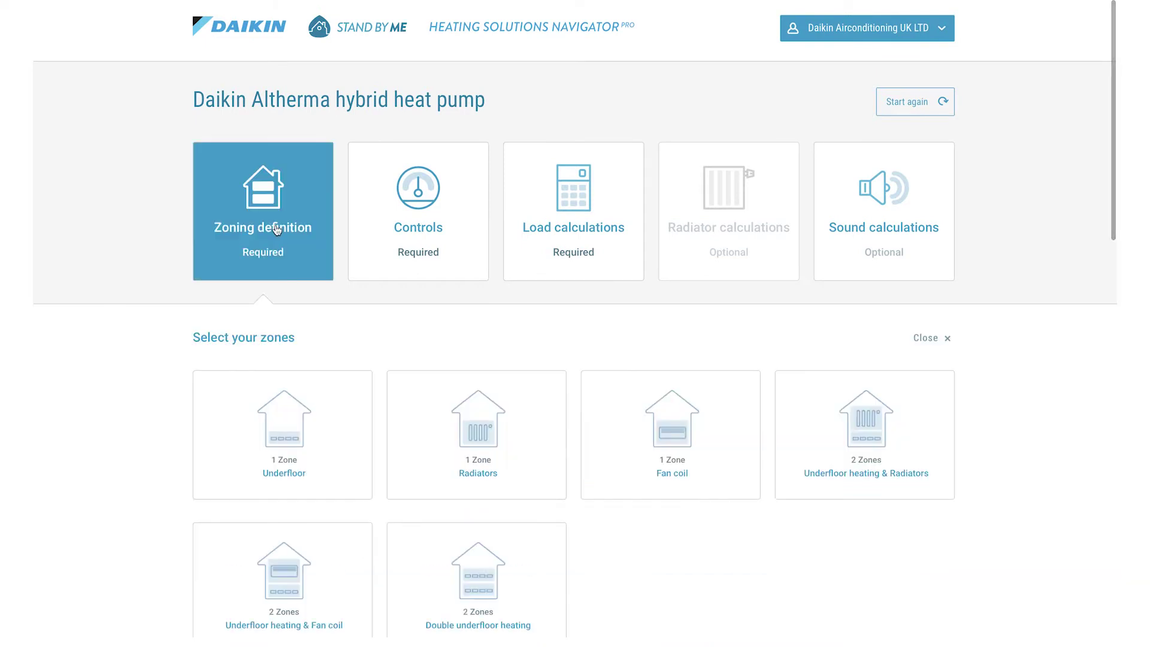
left_click(302, 426)
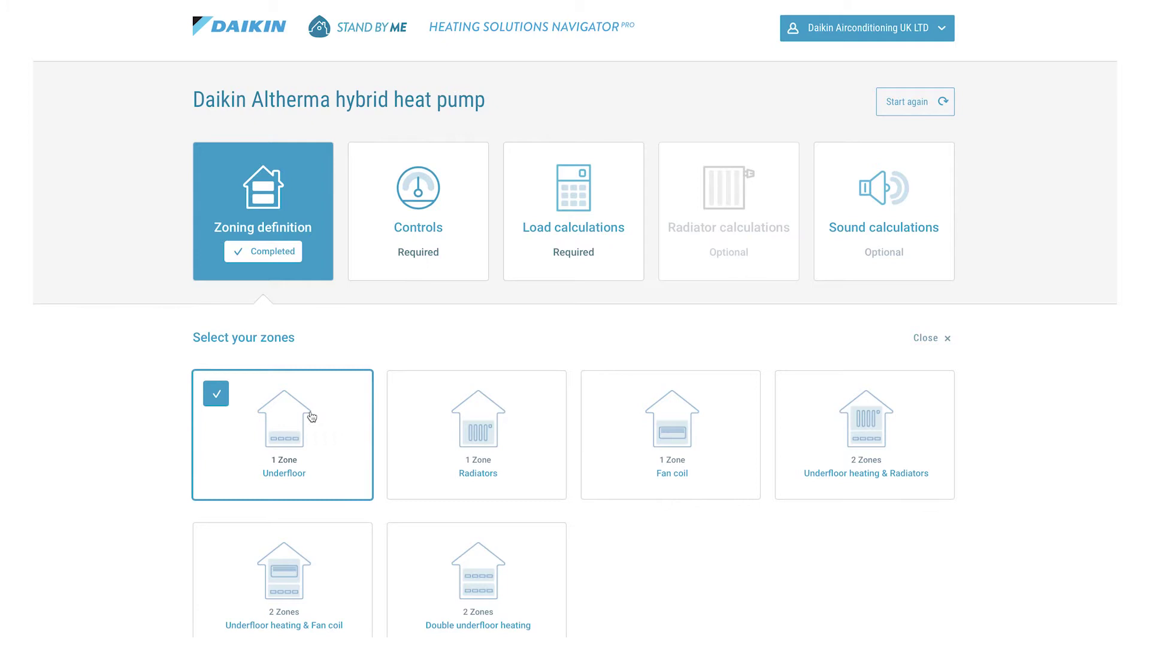
left_click(421, 247)
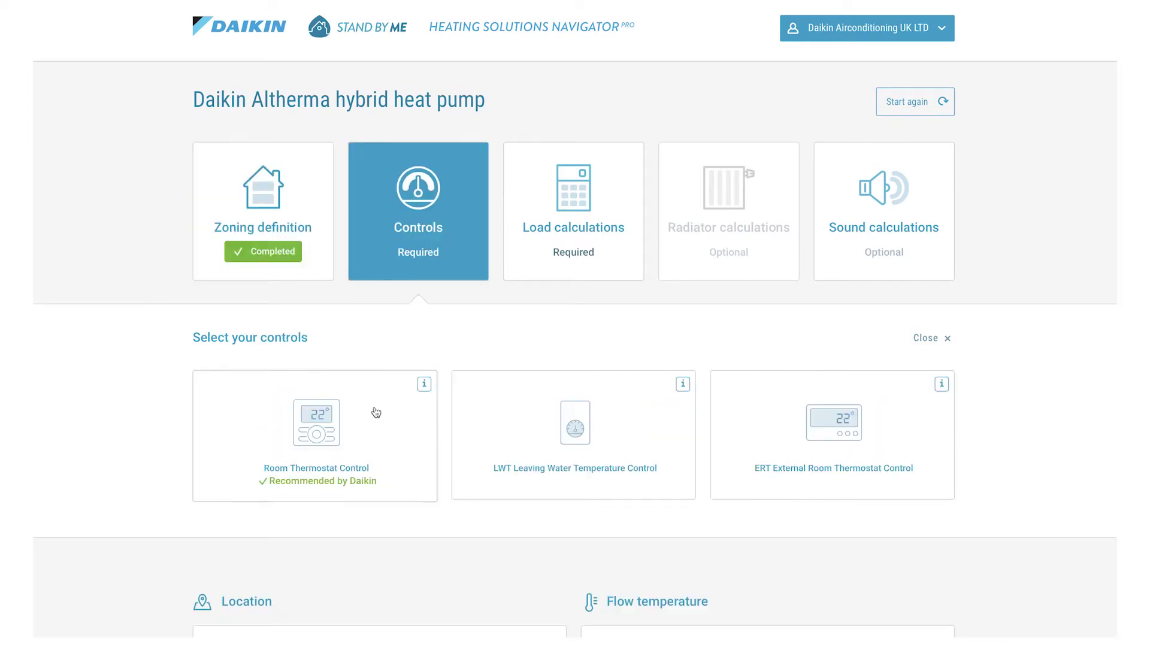
left_click(313, 433)
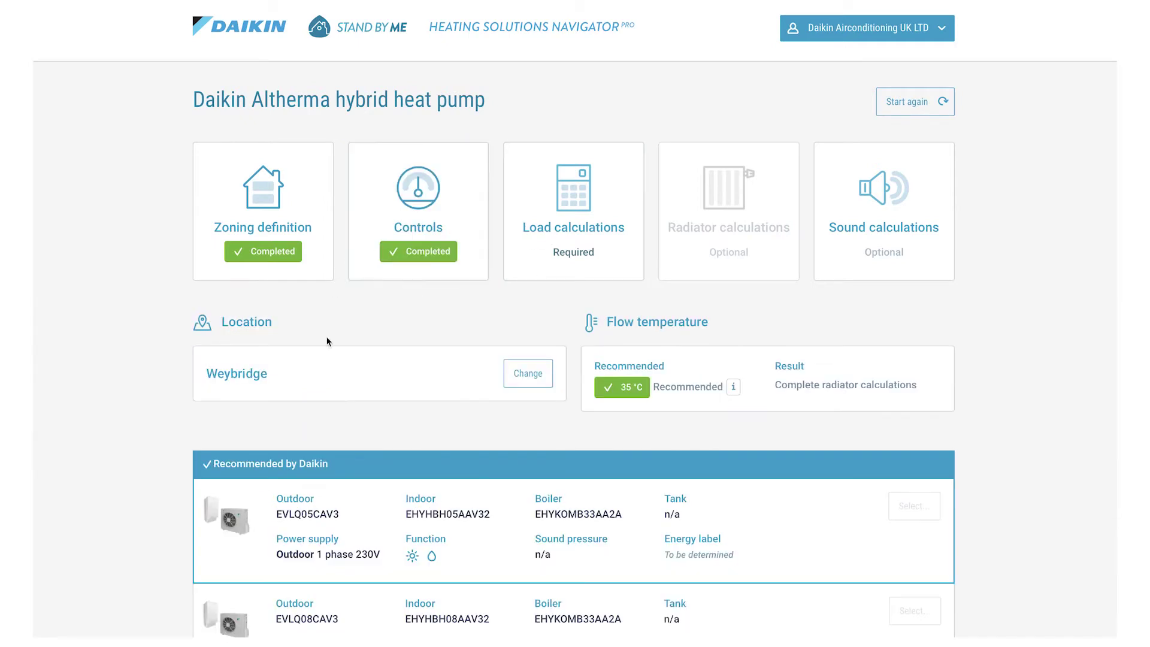
Change the location to postcode BN14 0HU (Worthing, UK).
left_click(528, 374)
left_click(487, 429)
type("BN")
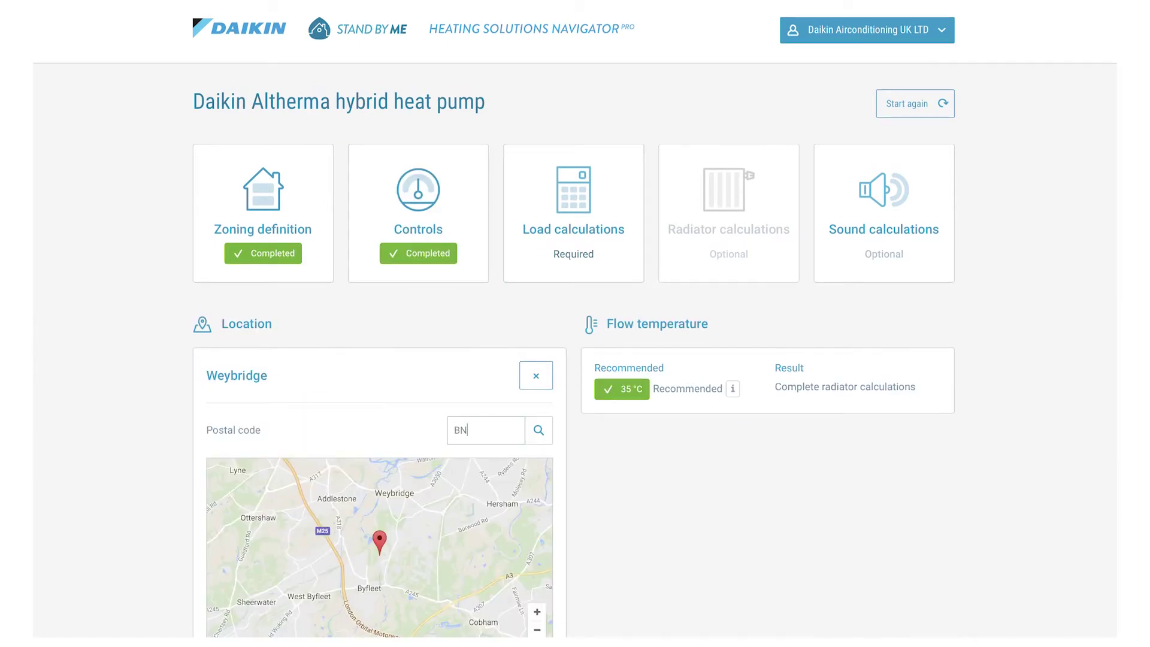
type("14 0HU")
left_click(531, 436)
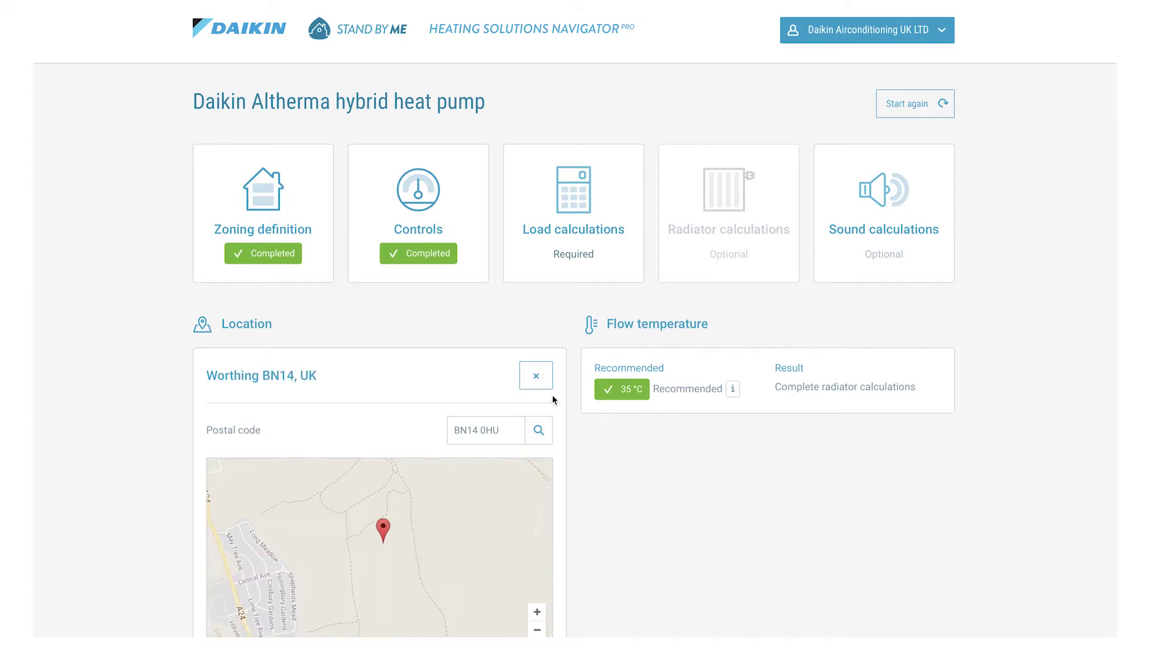
Look over the load calculation options, visit the sound calculation step, then return to load calculations.
left_click(553, 214)
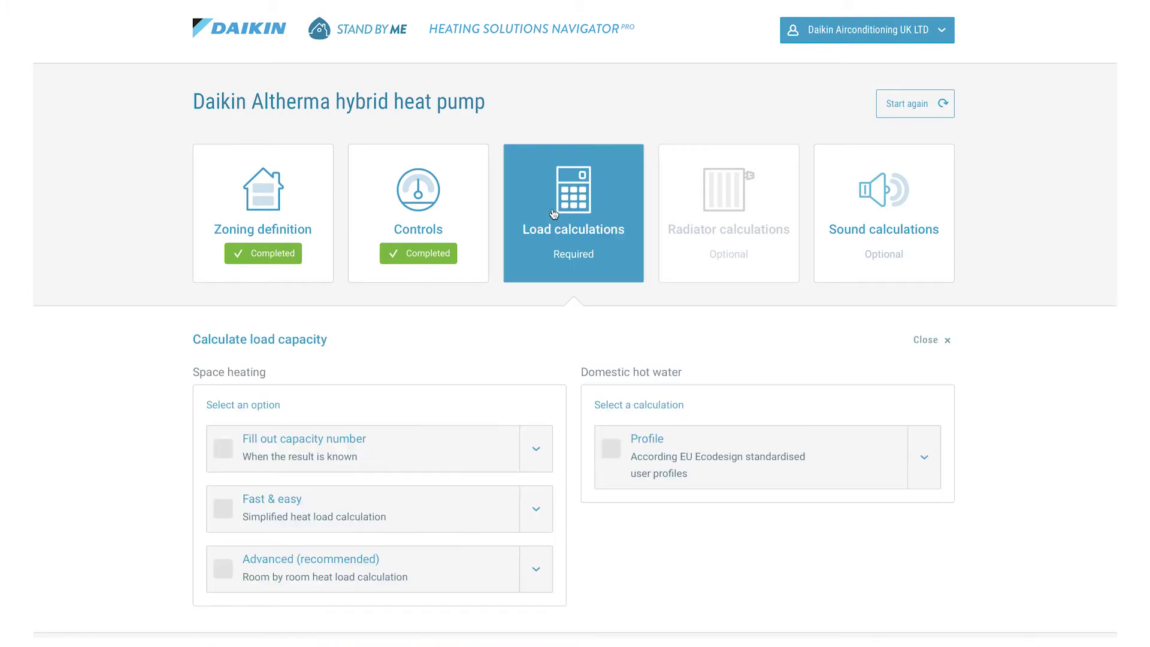
left_click(730, 241)
left_click(868, 176)
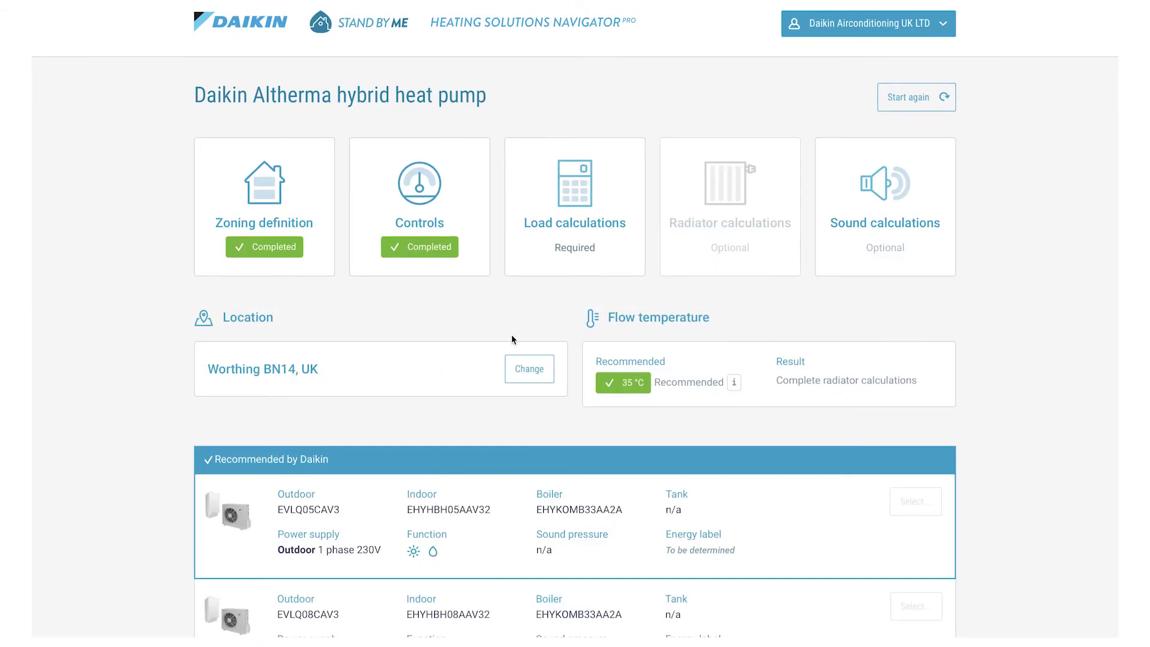
left_click(599, 199)
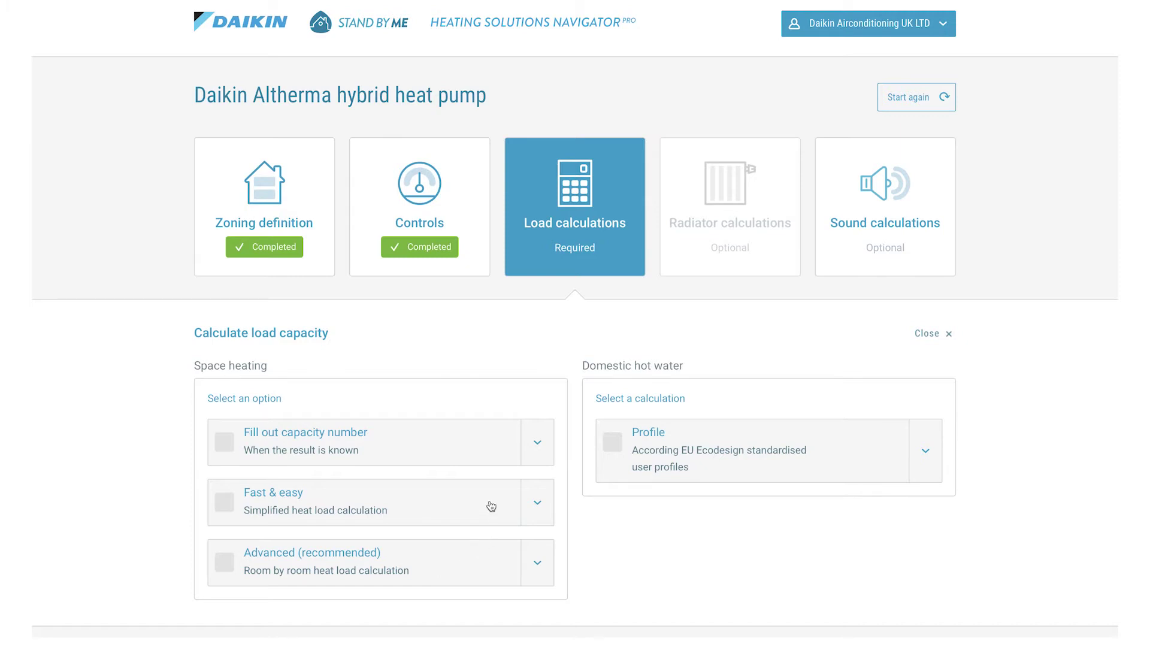
In the Fast & easy calculator, enter known gas usage of 10000 kWh, estimate 4,970 W, and submit.
left_click(419, 510)
left_click(455, 549)
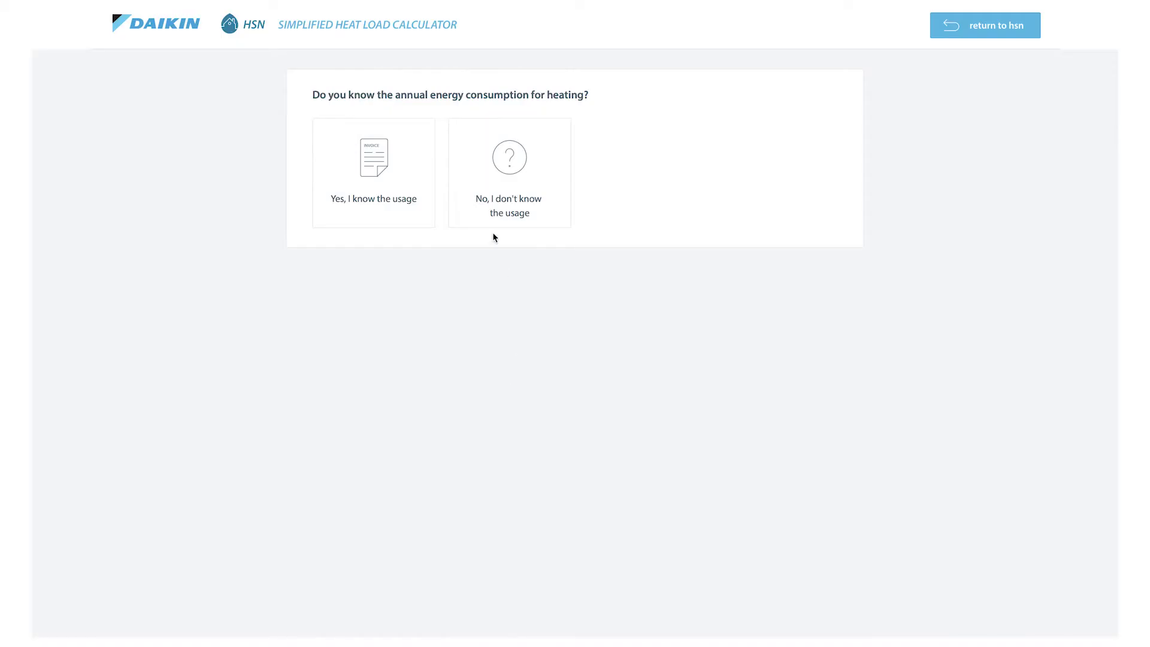
left_click(383, 161)
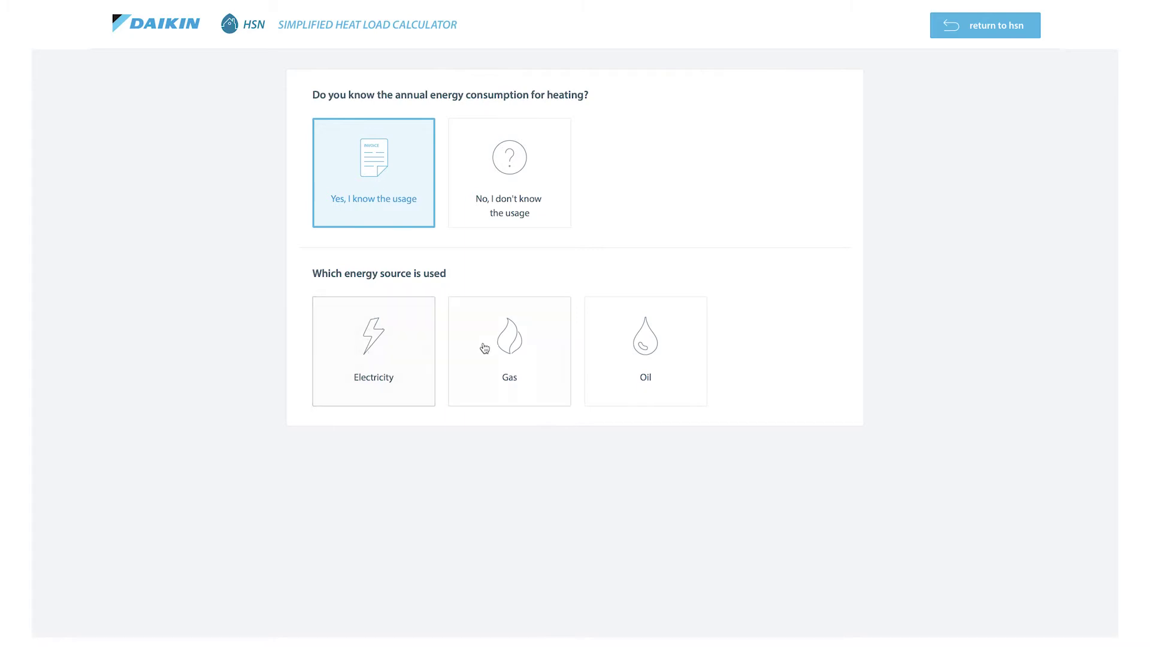
left_click(513, 352)
left_click(380, 492)
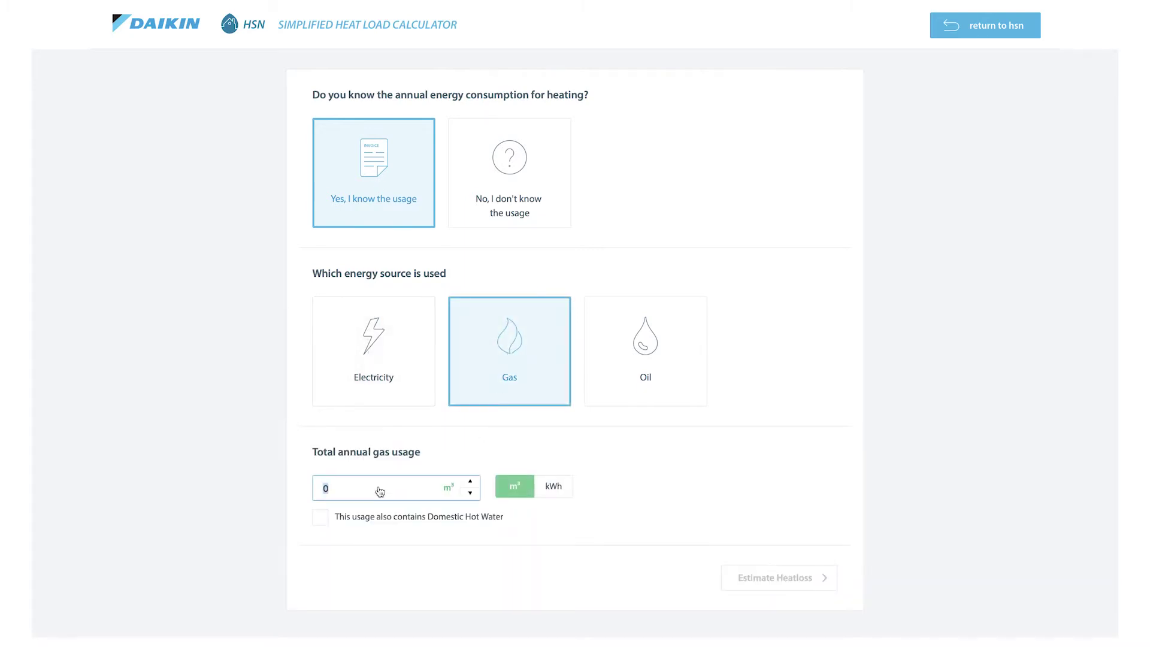
type("10000")
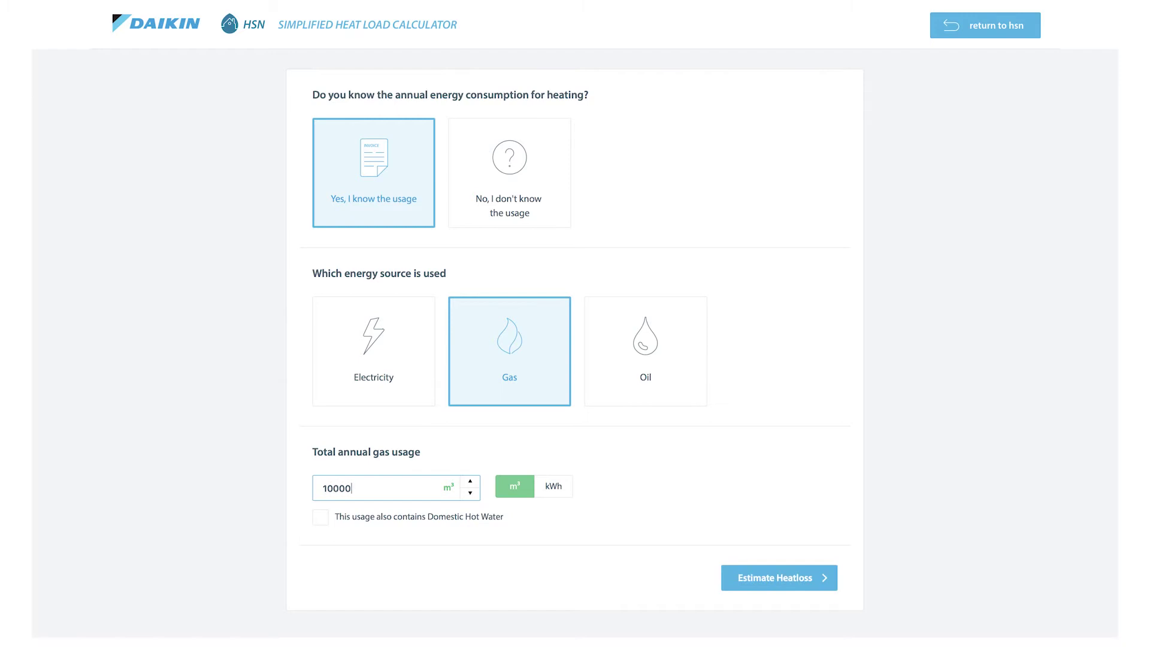
left_click(562, 488)
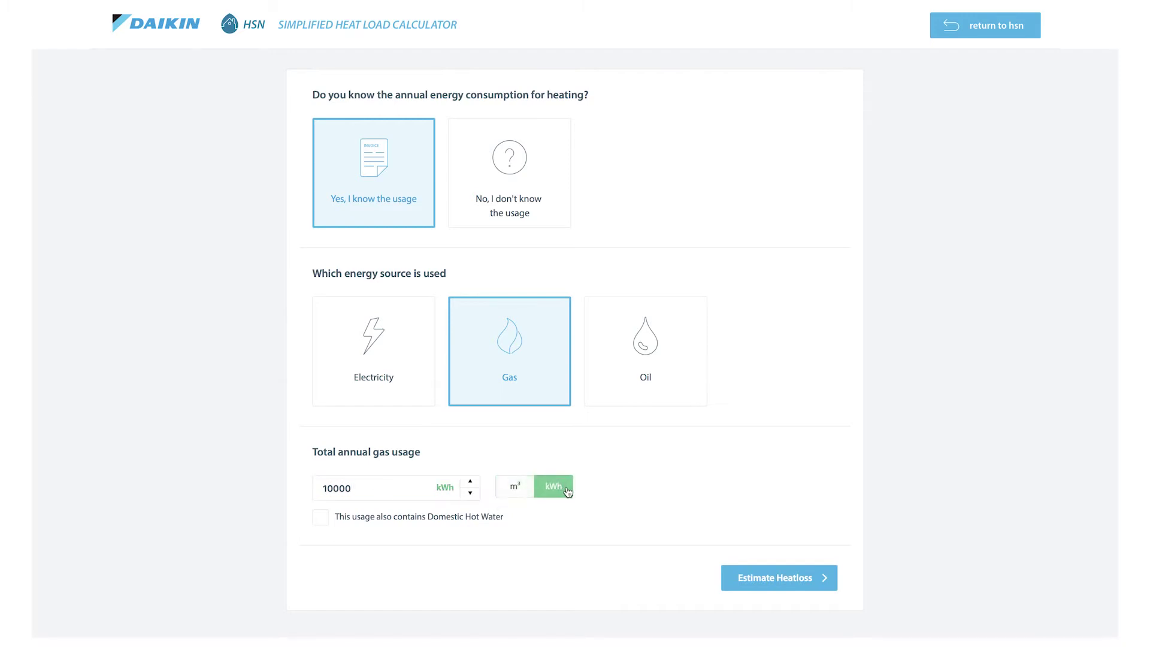
left_click(788, 584)
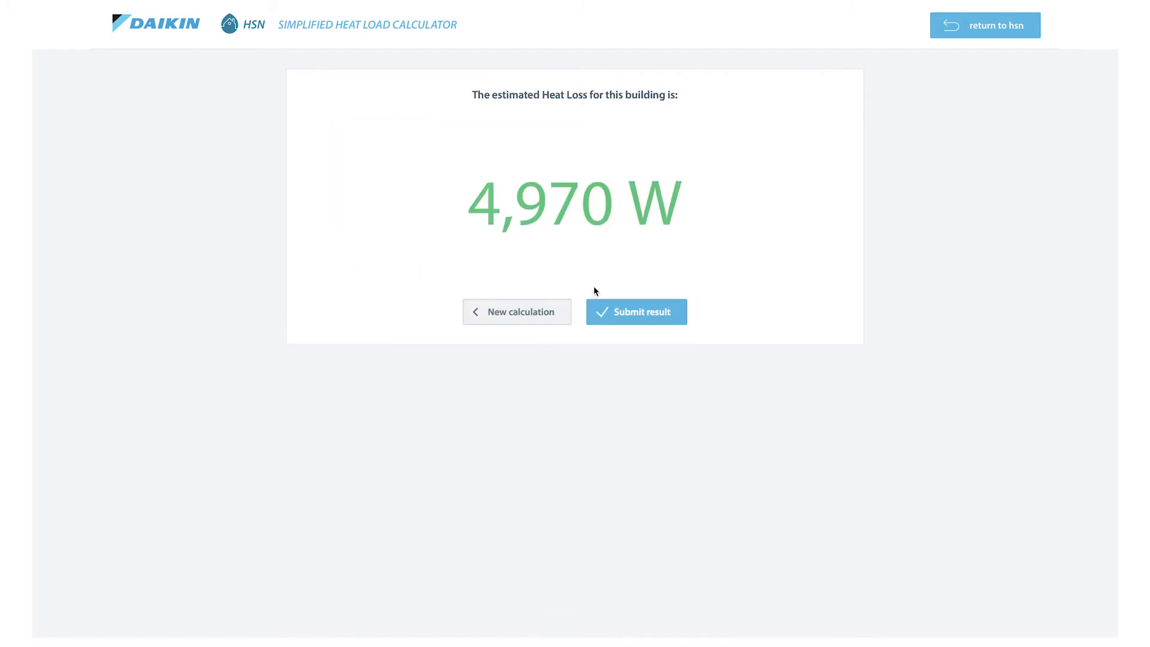
left_click(616, 315)
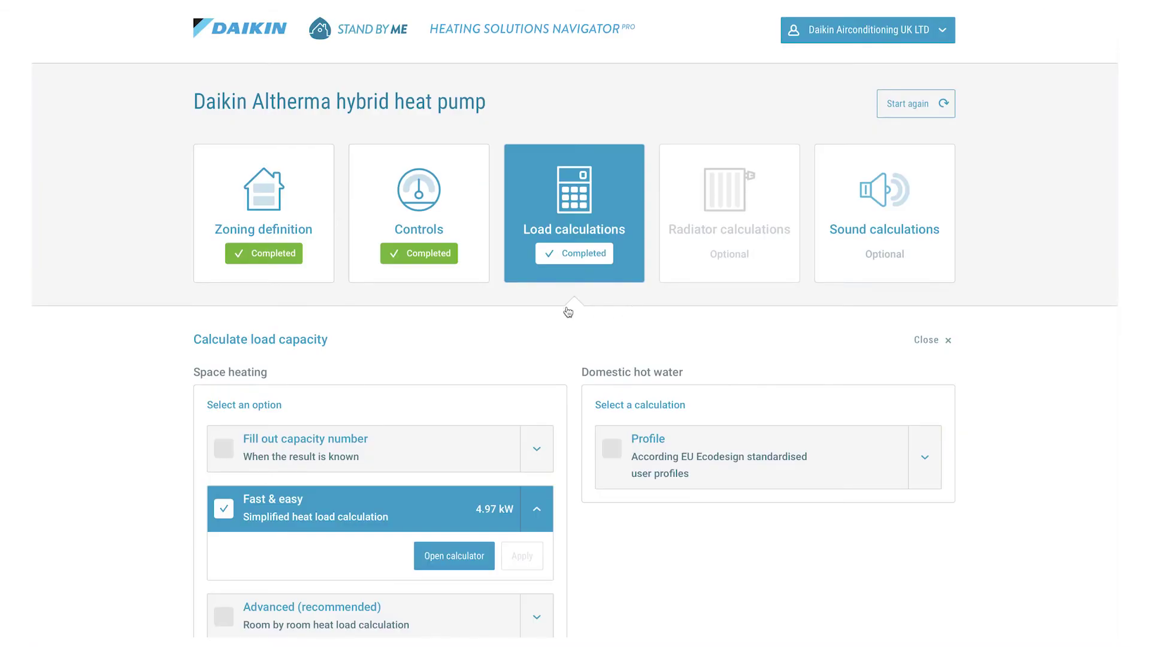
Recalculate with unknown usage, 100 m² heated surface, detached bungalow, and submit the 4,515 W result.
left_click(459, 555)
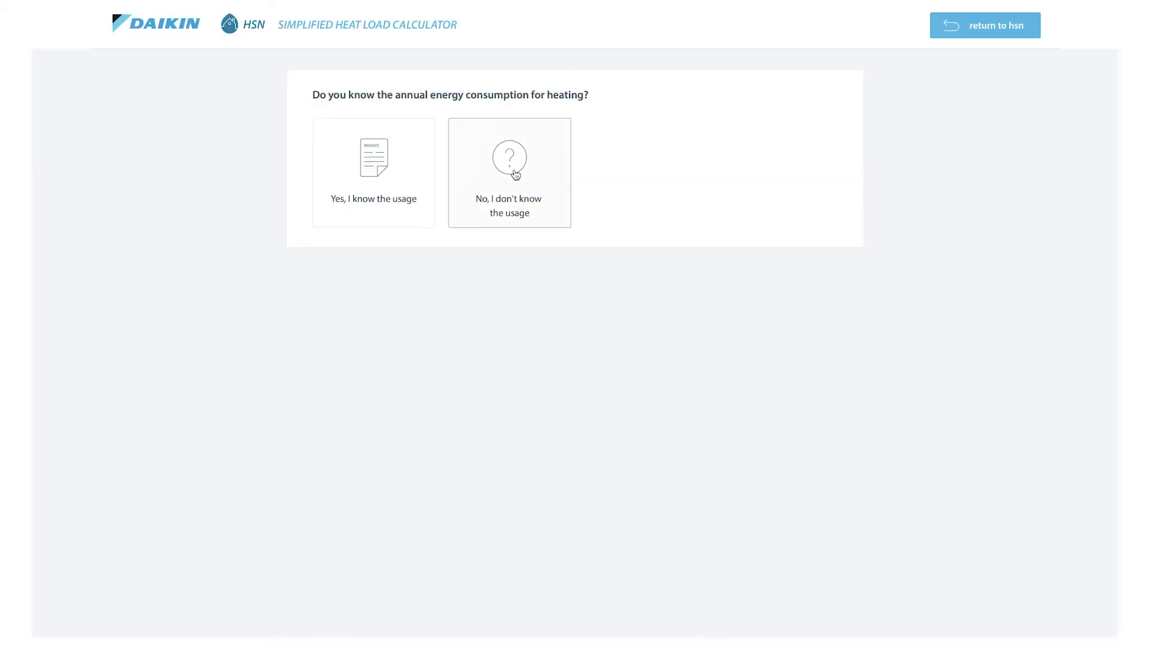
left_click(514, 173)
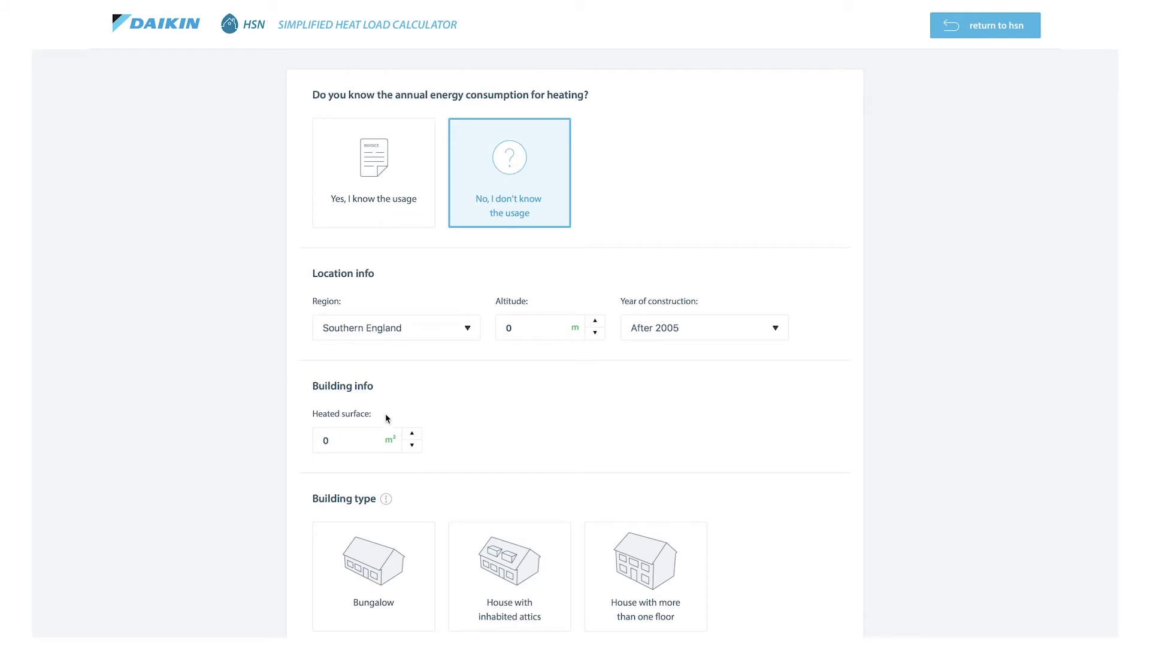
left_click(339, 443)
type("100")
scroll(781, 398, "down", 1)
scroll(782, 398, "down", 3)
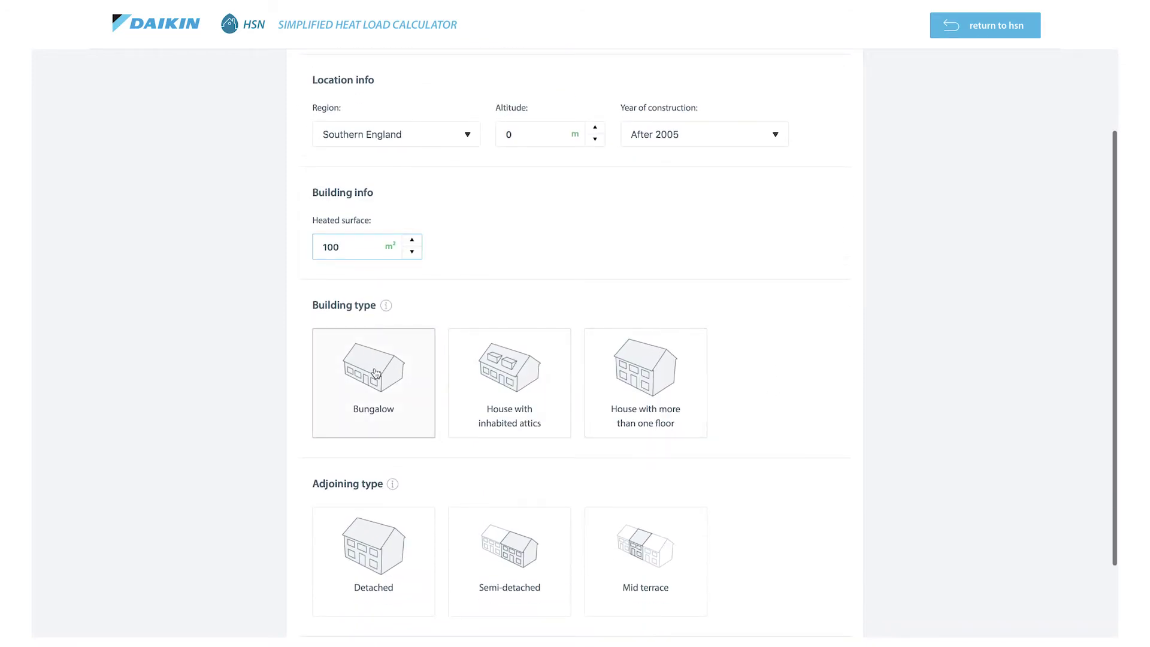
left_click(376, 373)
scroll(376, 372, "down", 2)
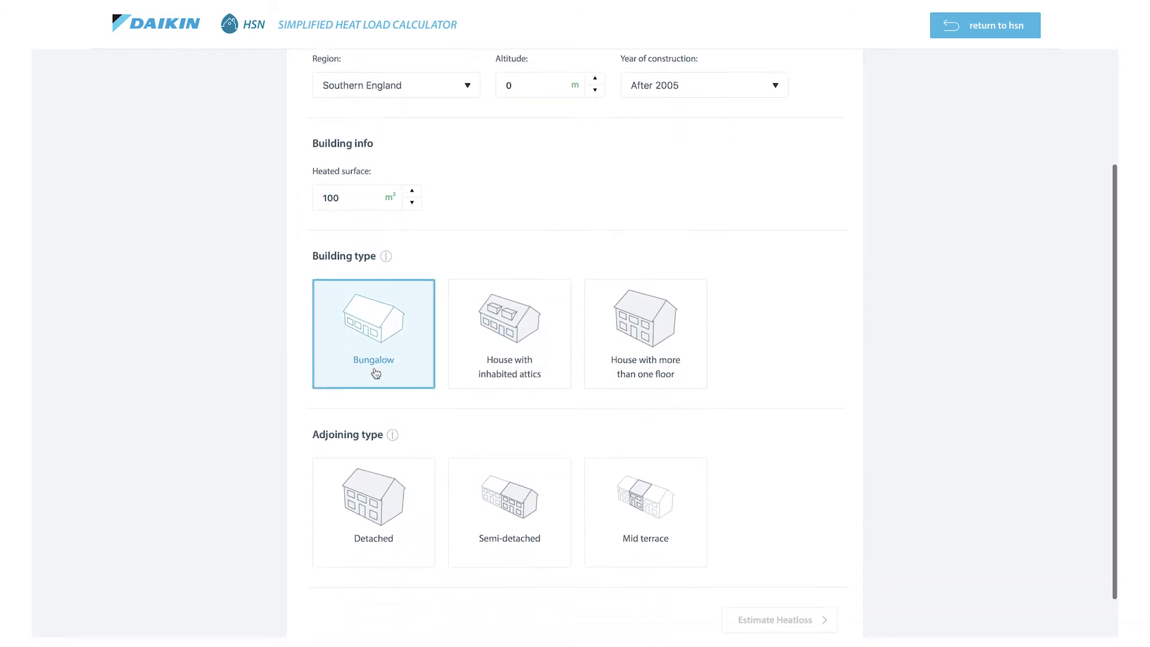
left_click(377, 413)
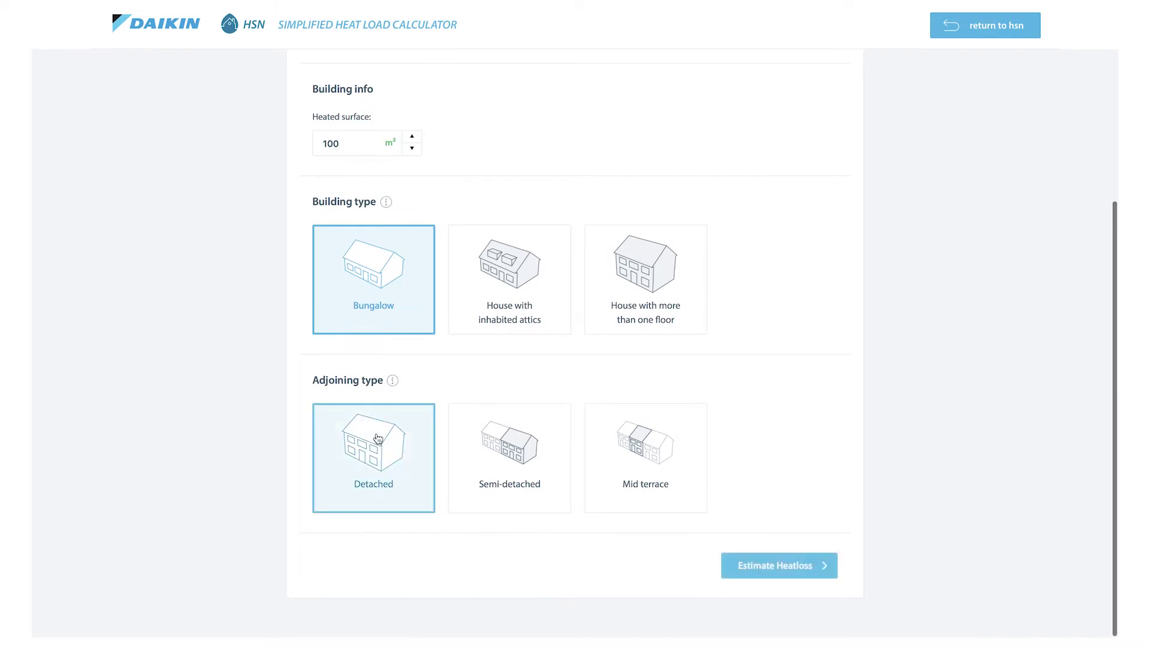
left_click(763, 567)
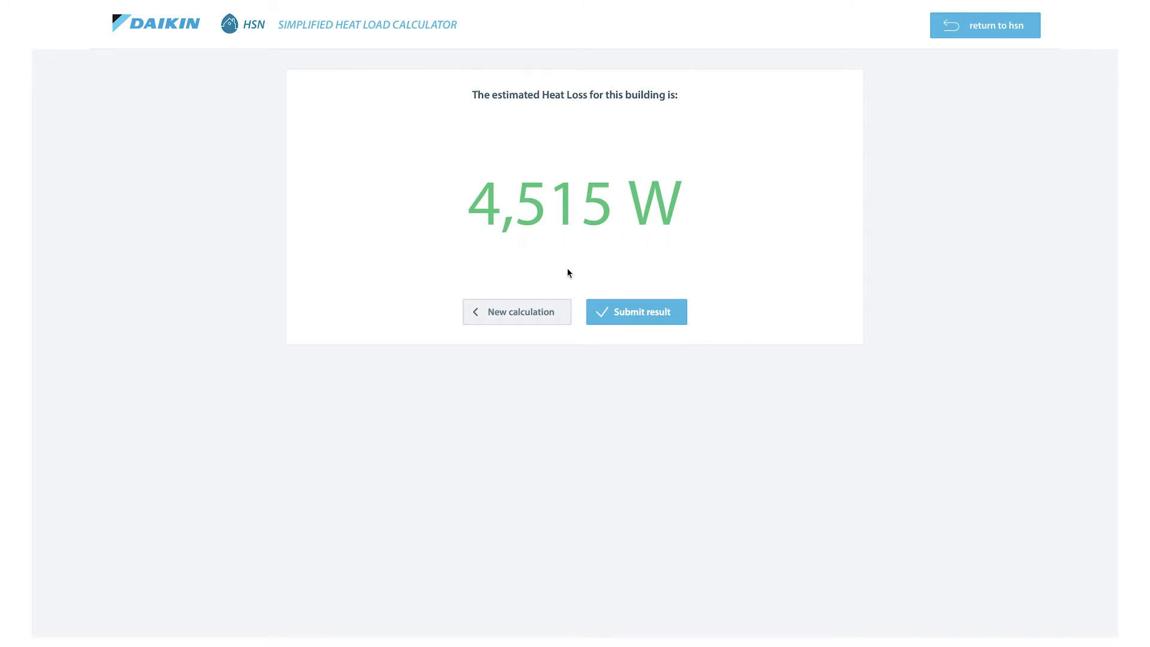
left_click(623, 315)
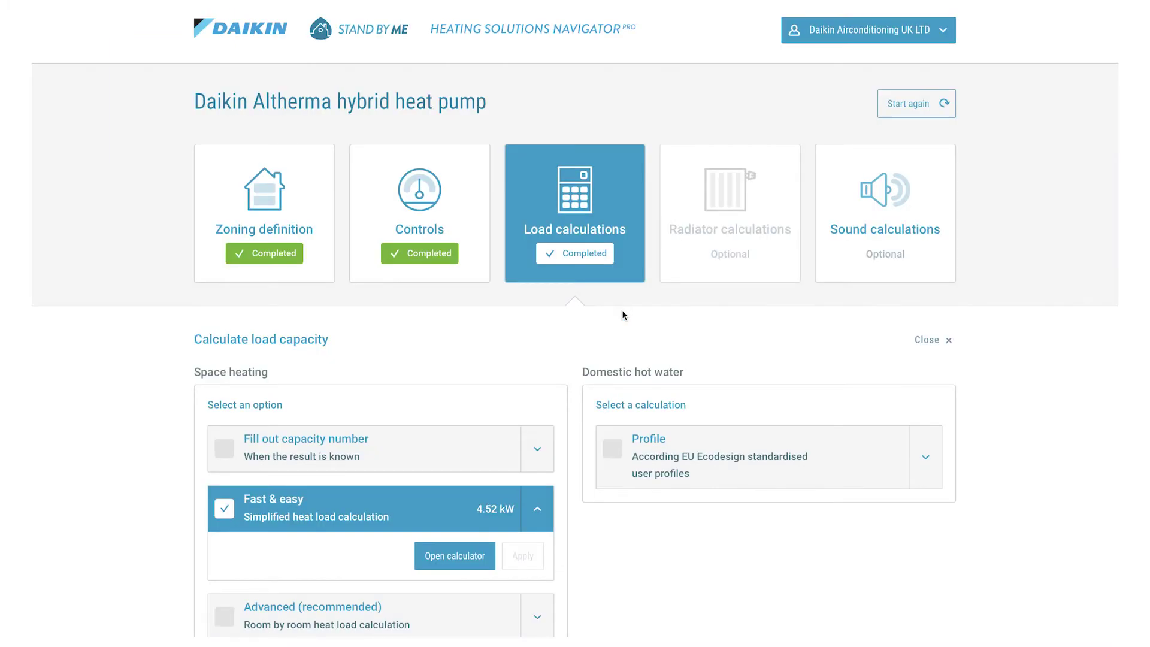
Expand the Advanced (recommended) room-by-room heat load option for space heating.
scroll(547, 348, "down", 2)
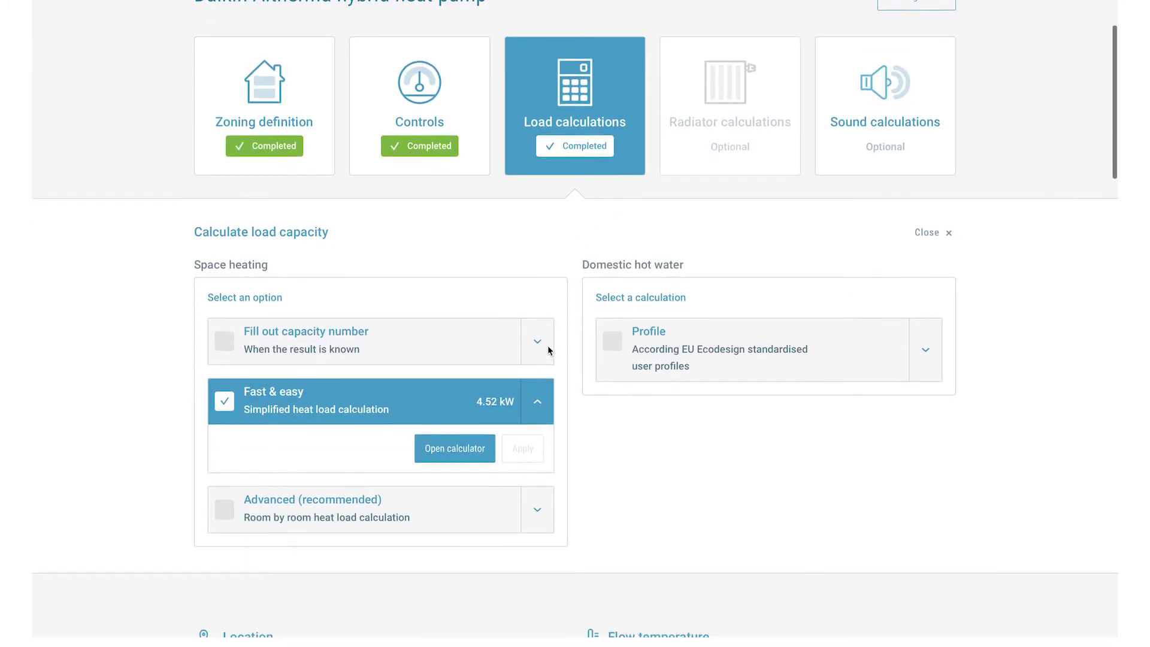
left_click(293, 490)
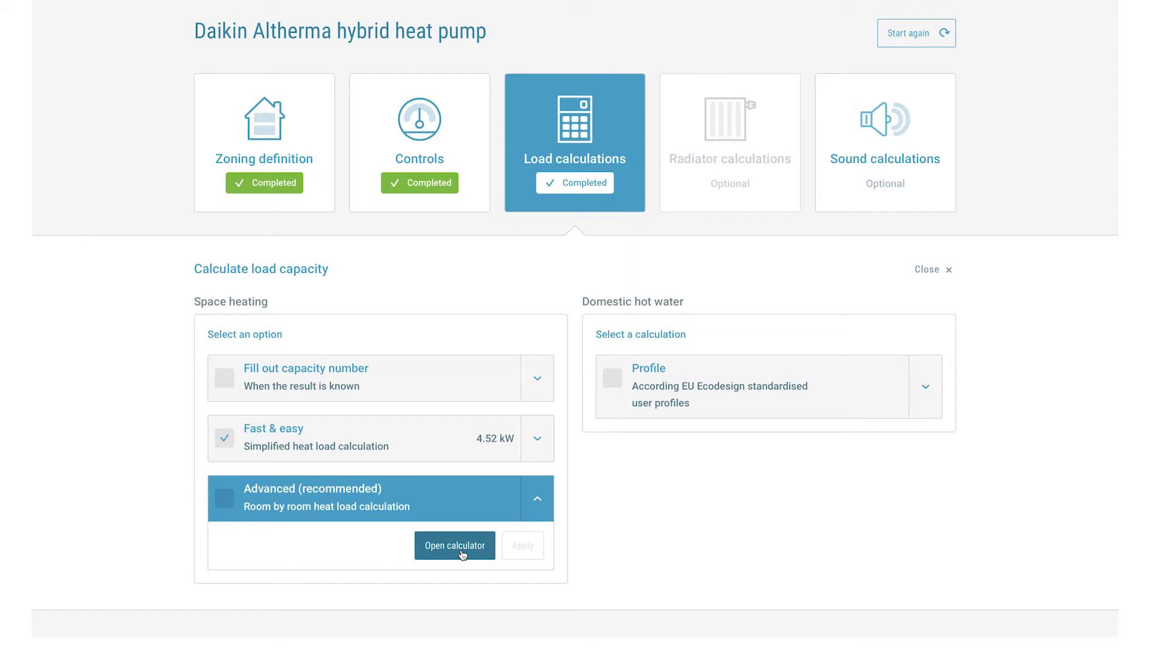
Open the heat load calculator, keep 2000 to 2005 construction age, and set outside temperature to -1.80 °C.
left_click(462, 550)
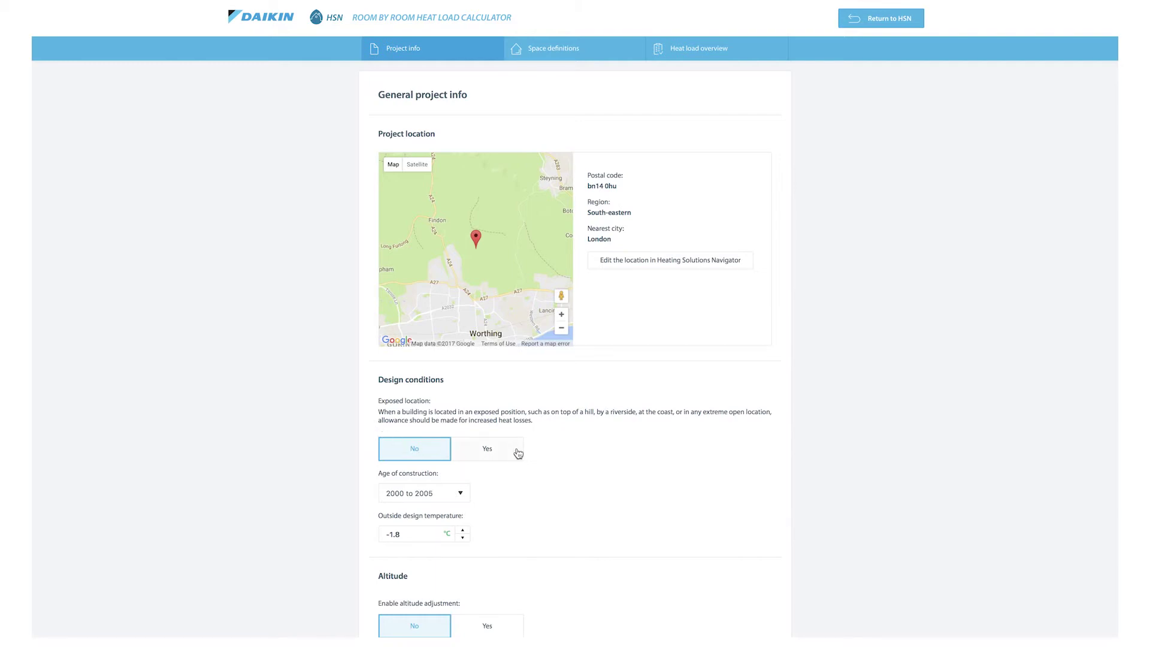
left_click(463, 496)
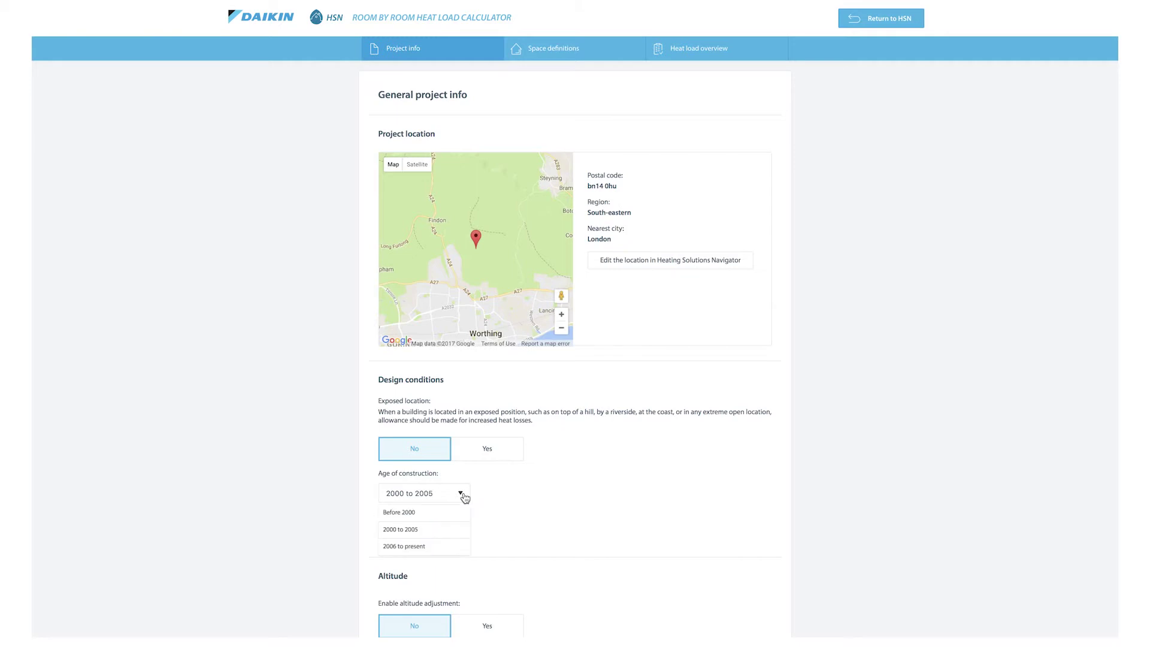
left_click(465, 497)
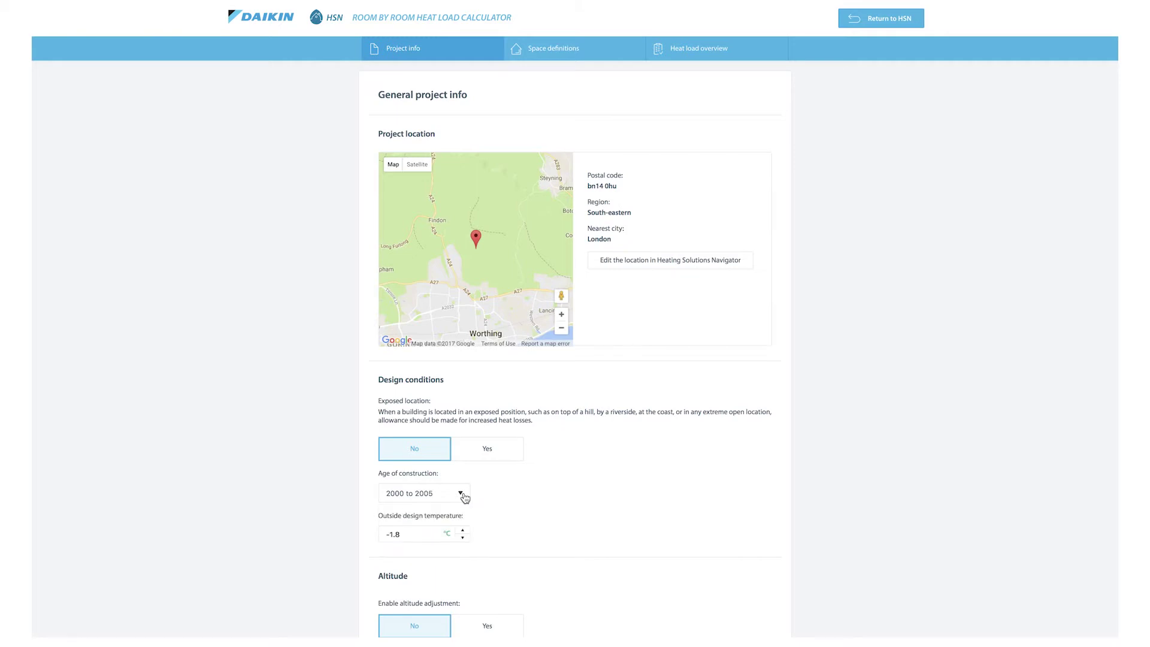
left_click(463, 530)
left_click(463, 530)
left_click(463, 531)
left_click(463, 538)
left_click(463, 538)
Leave altitude adjustment off and use intermittent heating reheat with a 3 °C setback.
scroll(564, 525, "down", 1)
scroll(564, 530, "down", 1)
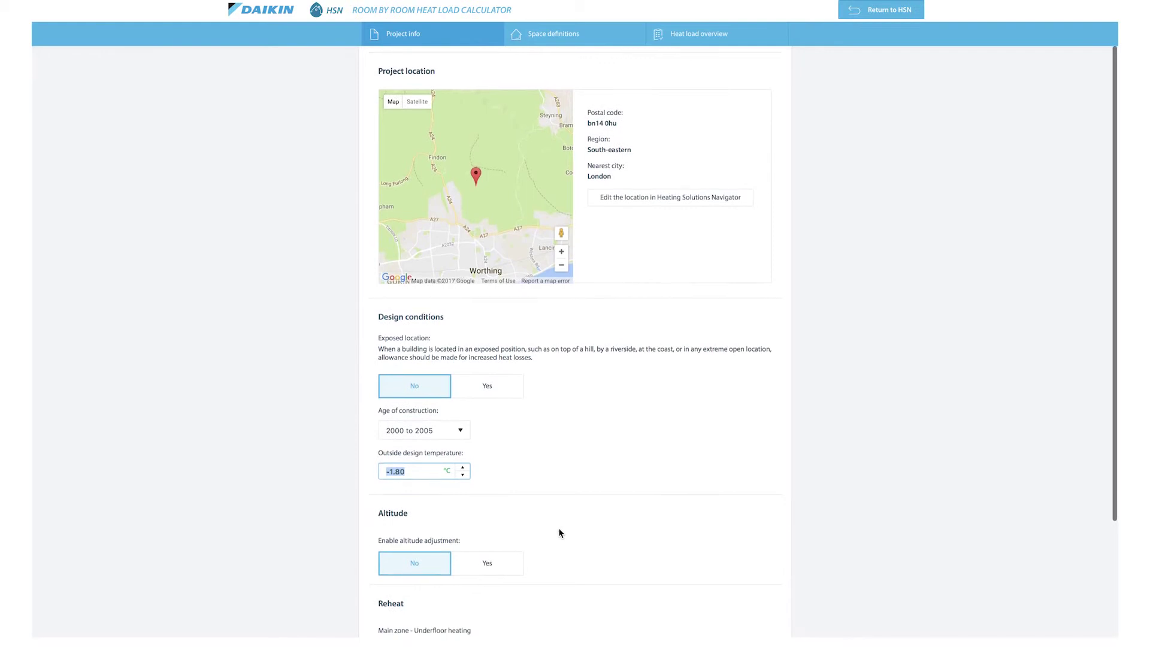
scroll(527, 545, "down", 1)
left_click(485, 559)
left_click(485, 559)
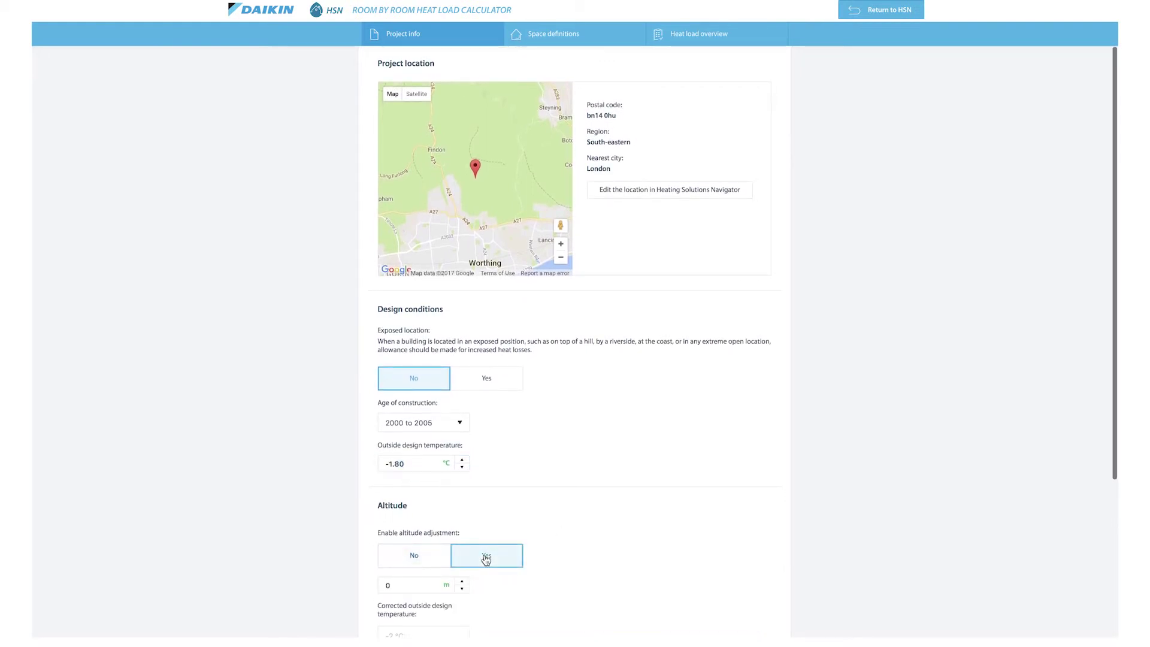
left_click(423, 567)
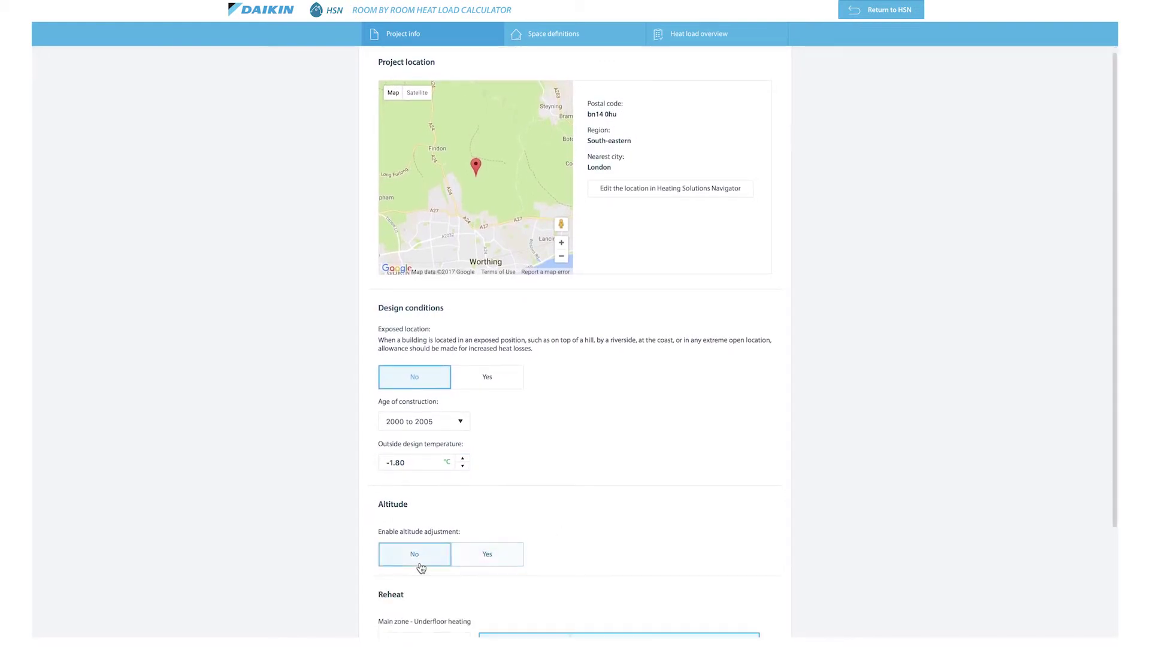
scroll(570, 517, "down", 3)
scroll(571, 516, "down", 1)
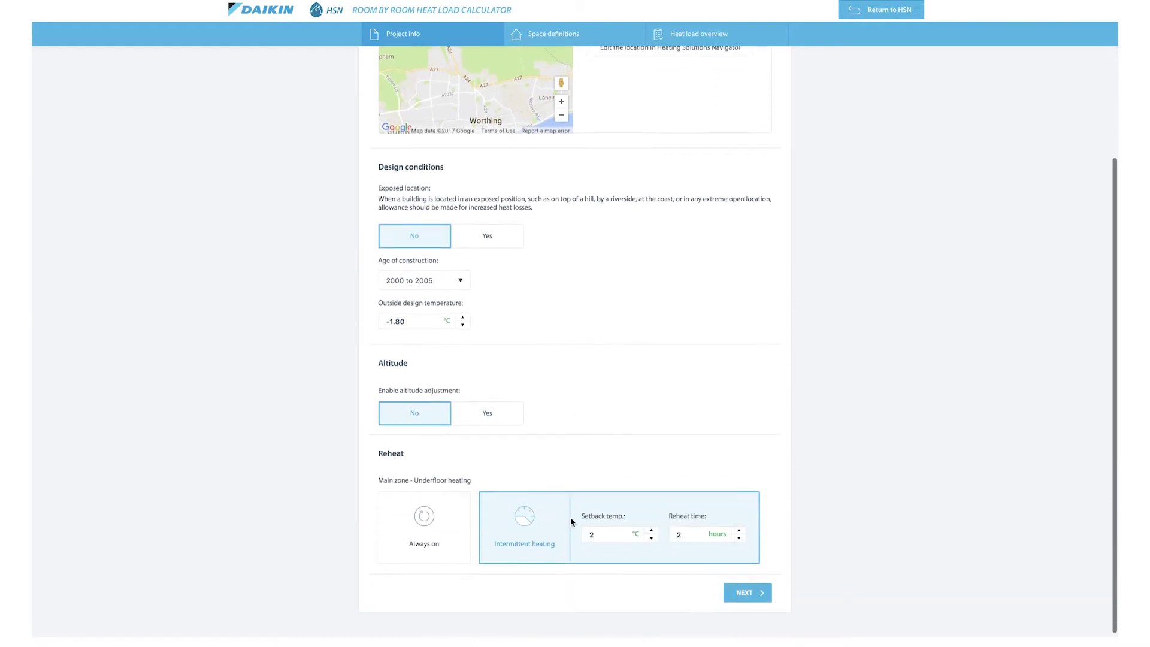
left_click(436, 525)
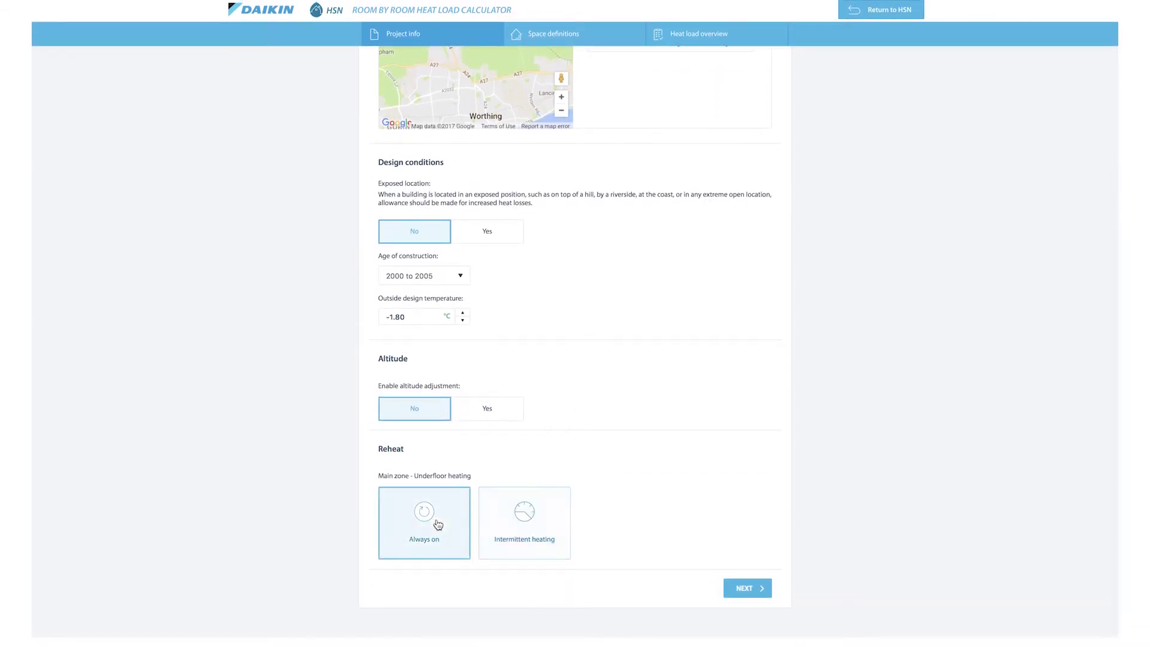
left_click(517, 526)
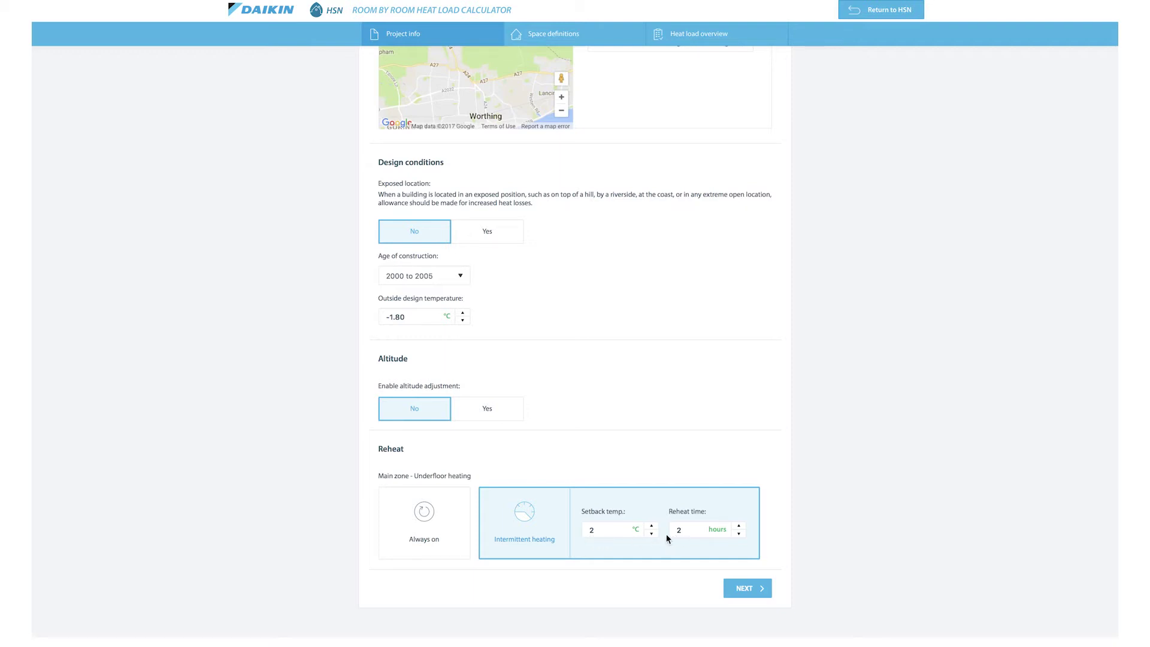
left_click(653, 526)
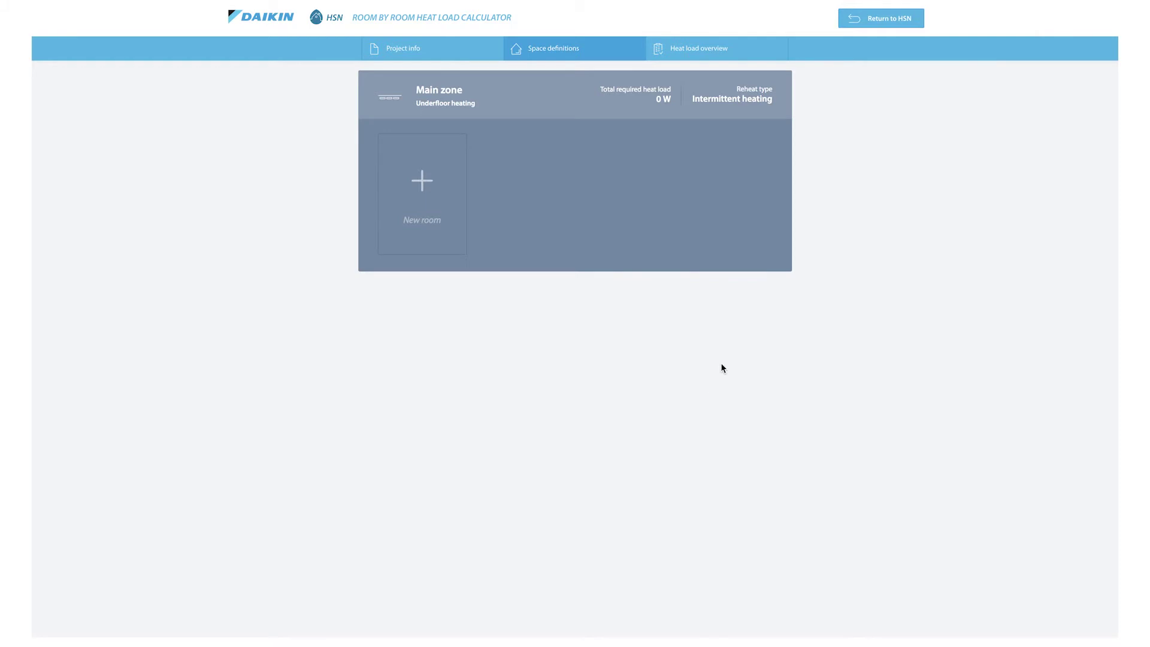
Add a new room named 'Bathroom' with the Bathroom room type.
left_click(421, 184)
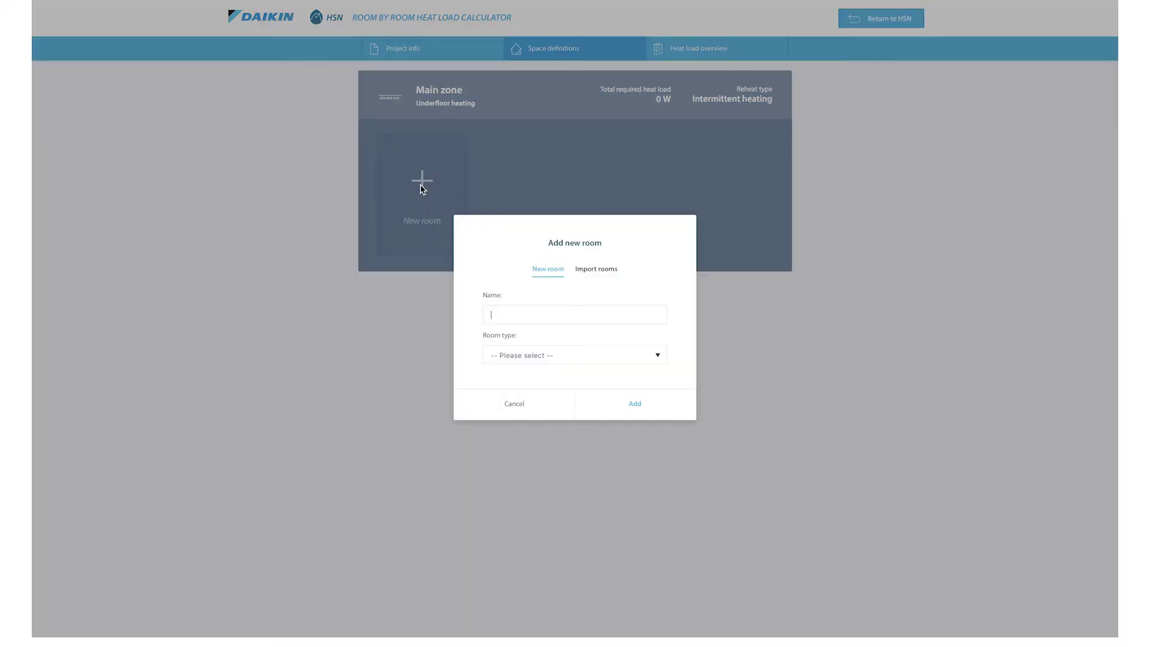
type("Bathroom")
left_click(659, 358)
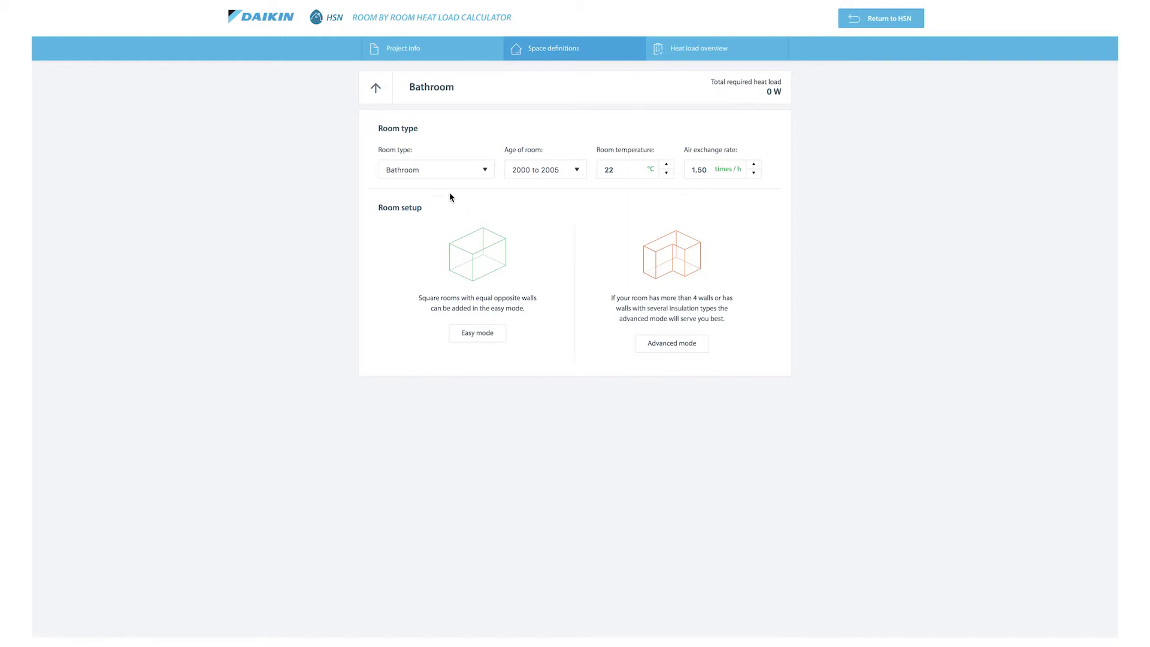
Keep the Bathroom room type and confirm easy-mode dimensions of 1.8 m width by 2.5 m length.
left_click(485, 181)
left_click(481, 178)
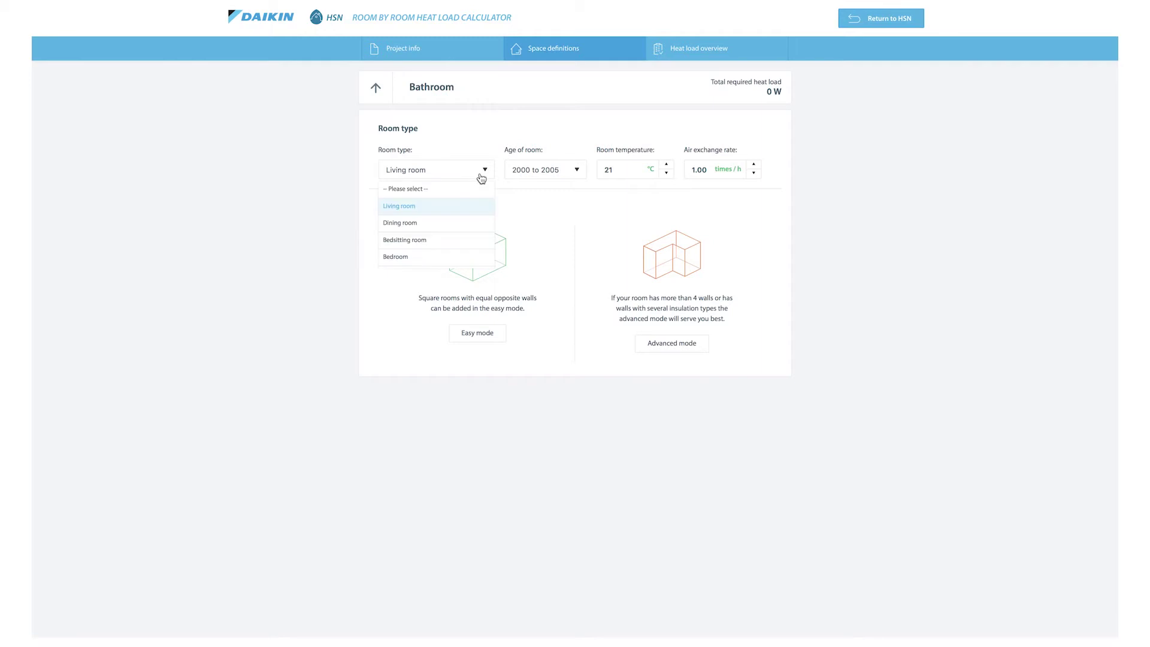
left_click(431, 262)
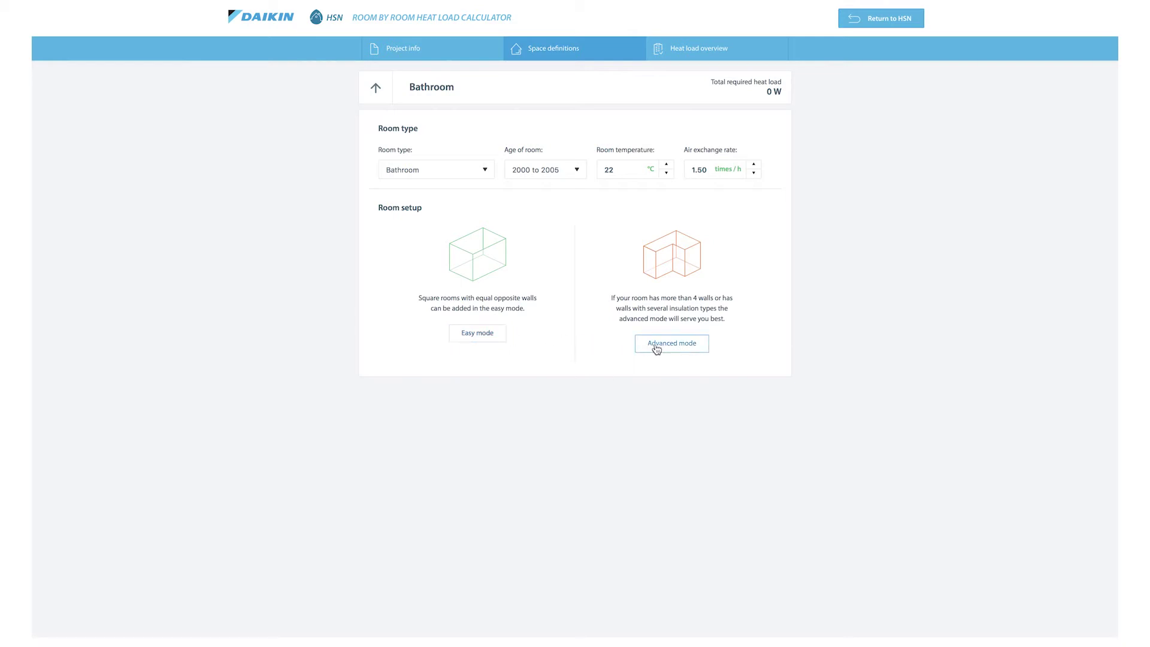
left_click(478, 333)
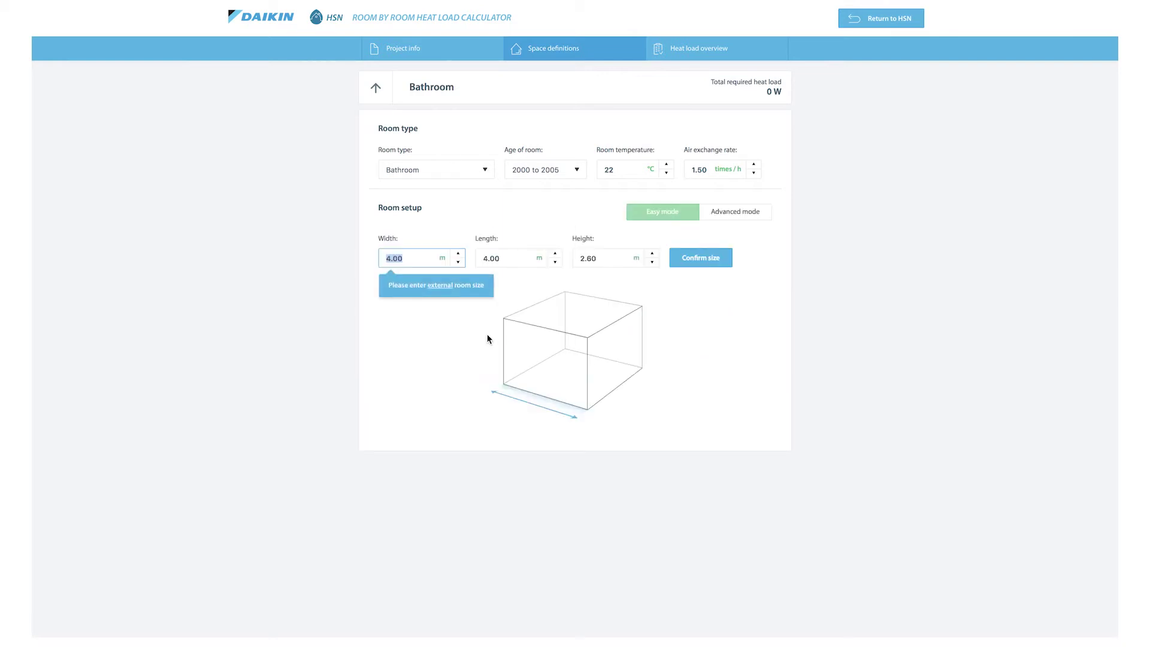
type("1.8")
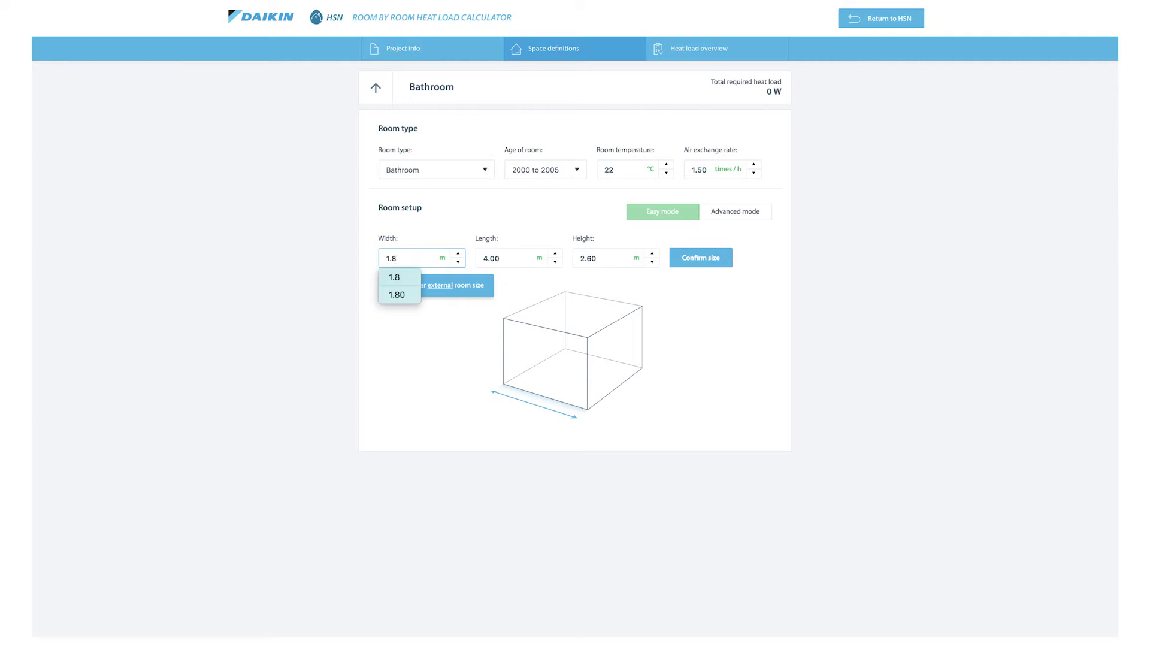
key("Tab")
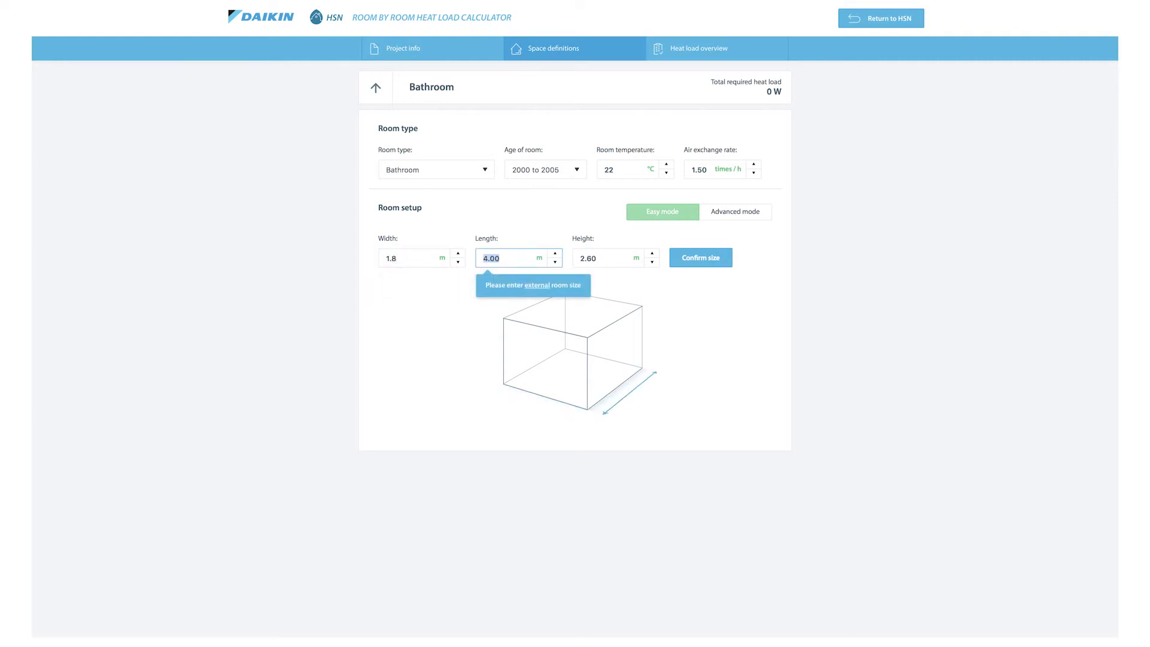
type("2.5")
key("Tab")
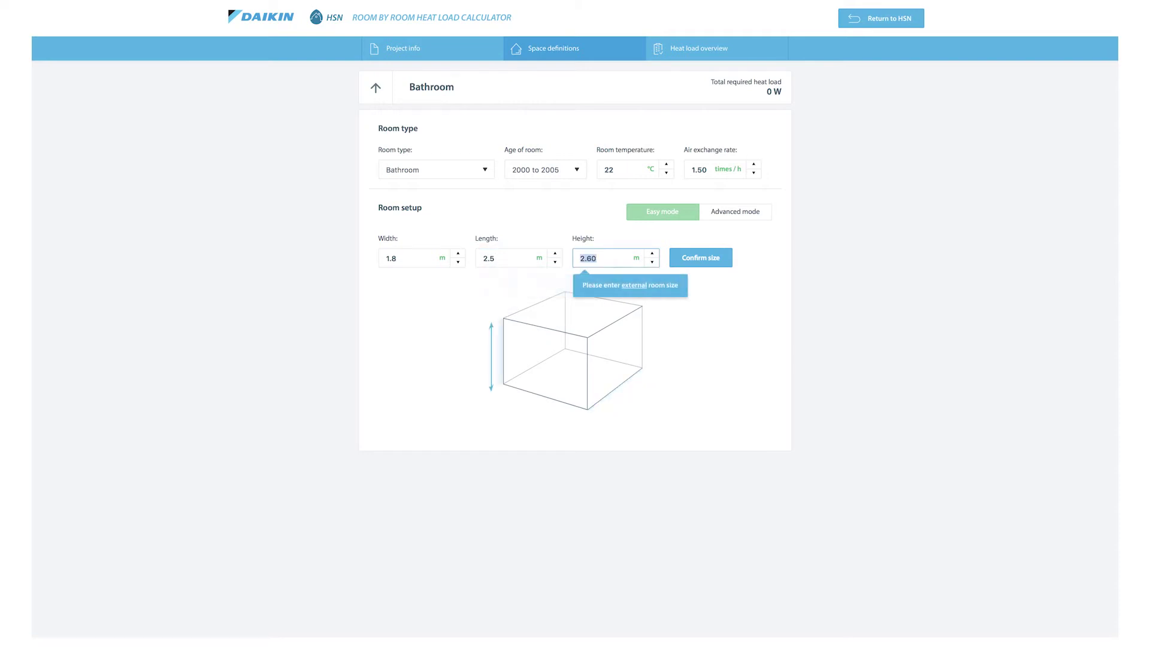
left_click(704, 262)
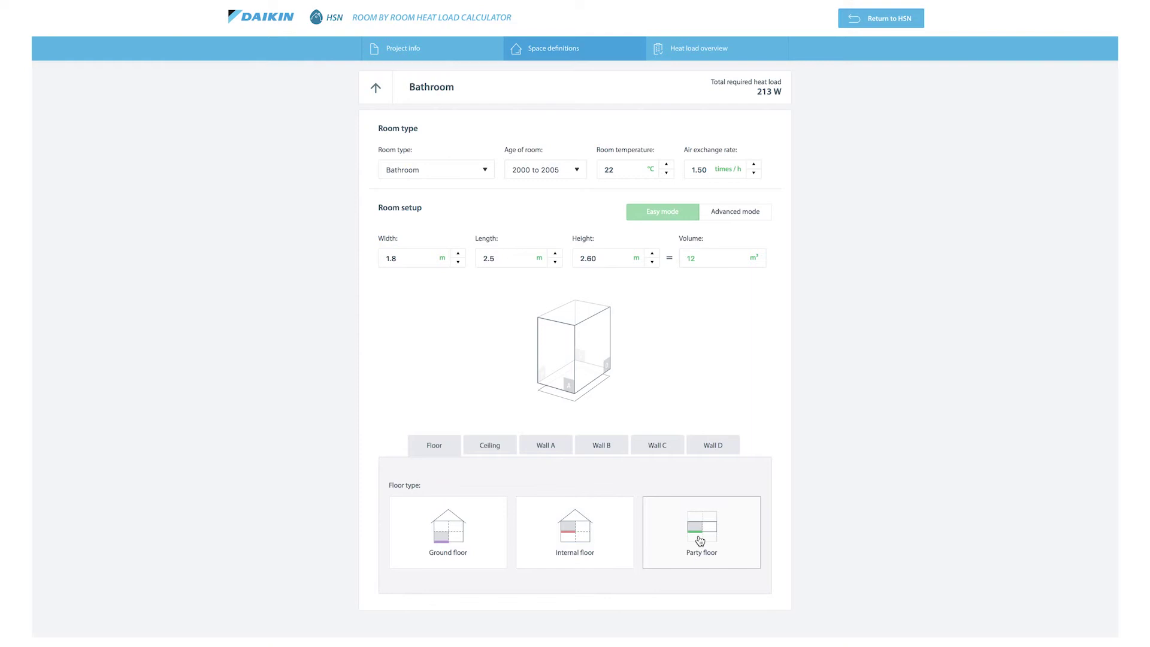
Set the Bathroom floor as a ground floor losing heat directly to the exterior, with insulated thermal bridges.
left_click(470, 531)
left_click(597, 469)
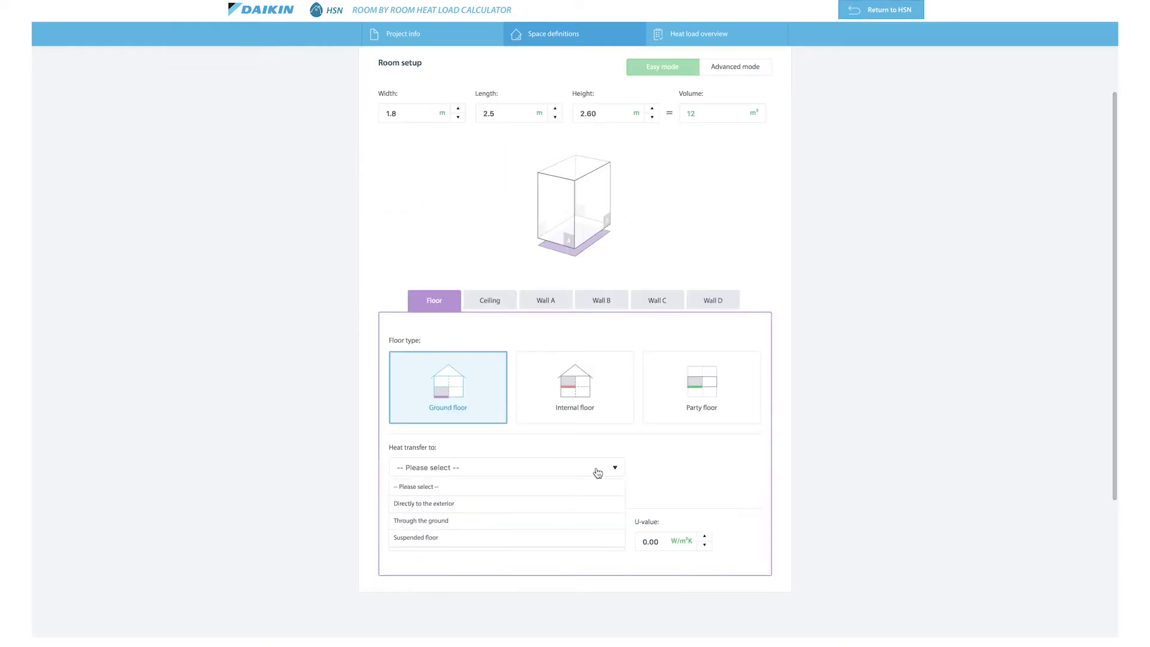
left_click(589, 509)
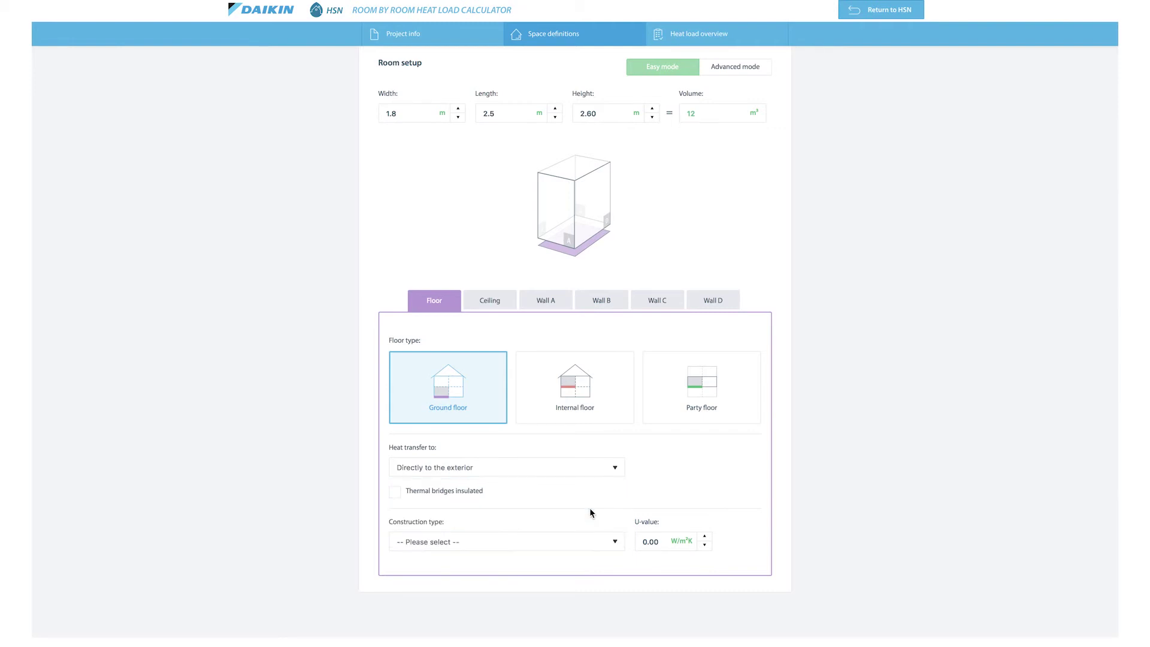
left_click(397, 495)
Choose (Other insulation type) for the floor construction and enter a custom U-value.
left_click(617, 543)
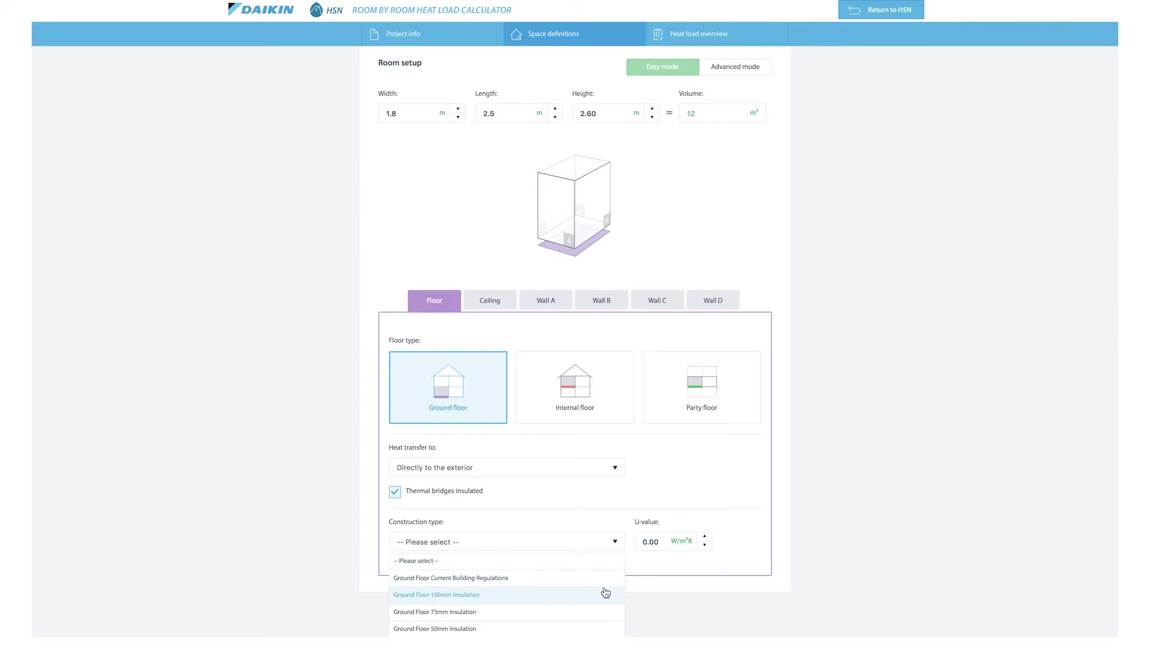
left_click(605, 593)
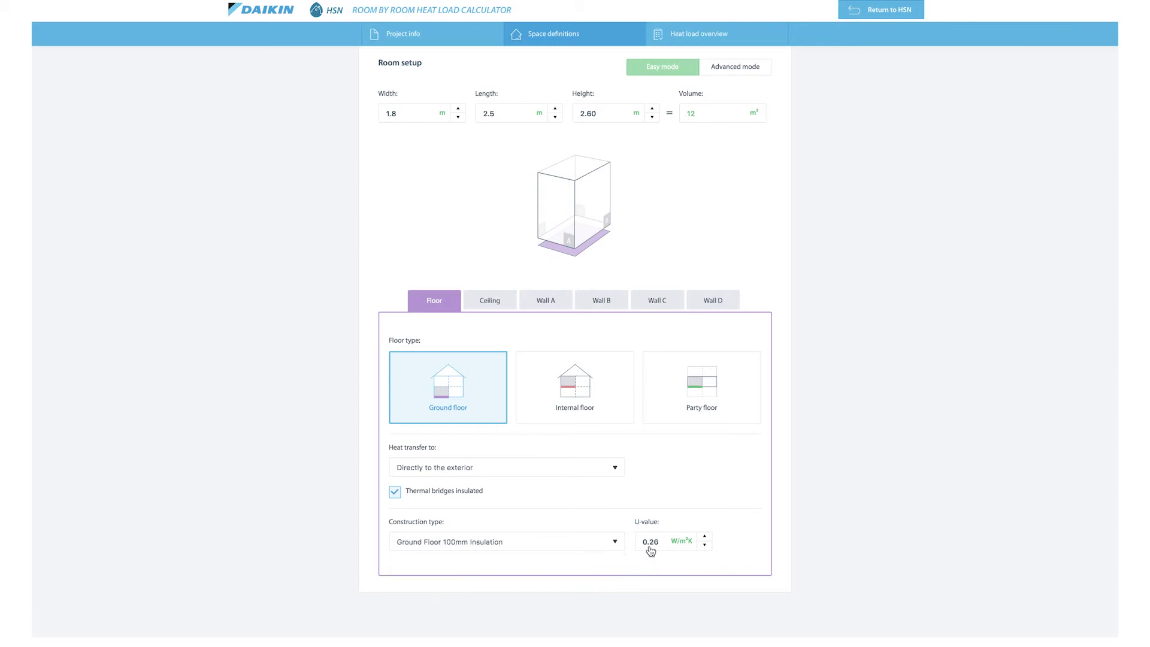
left_click(617, 549)
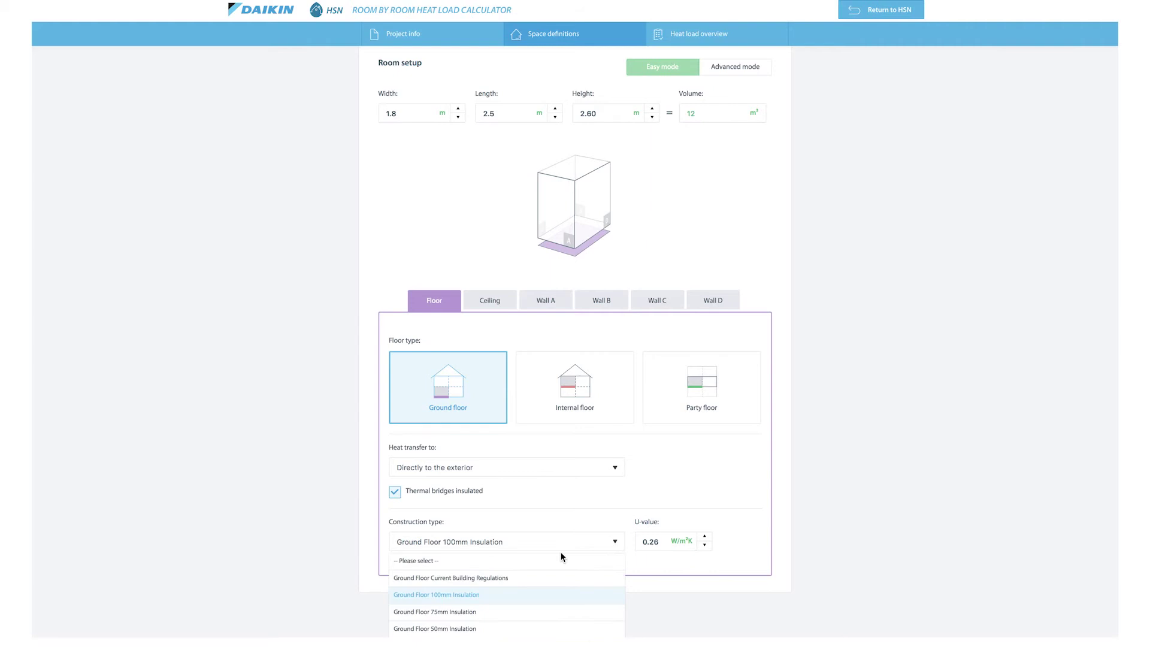
scroll(536, 599, "down", 3)
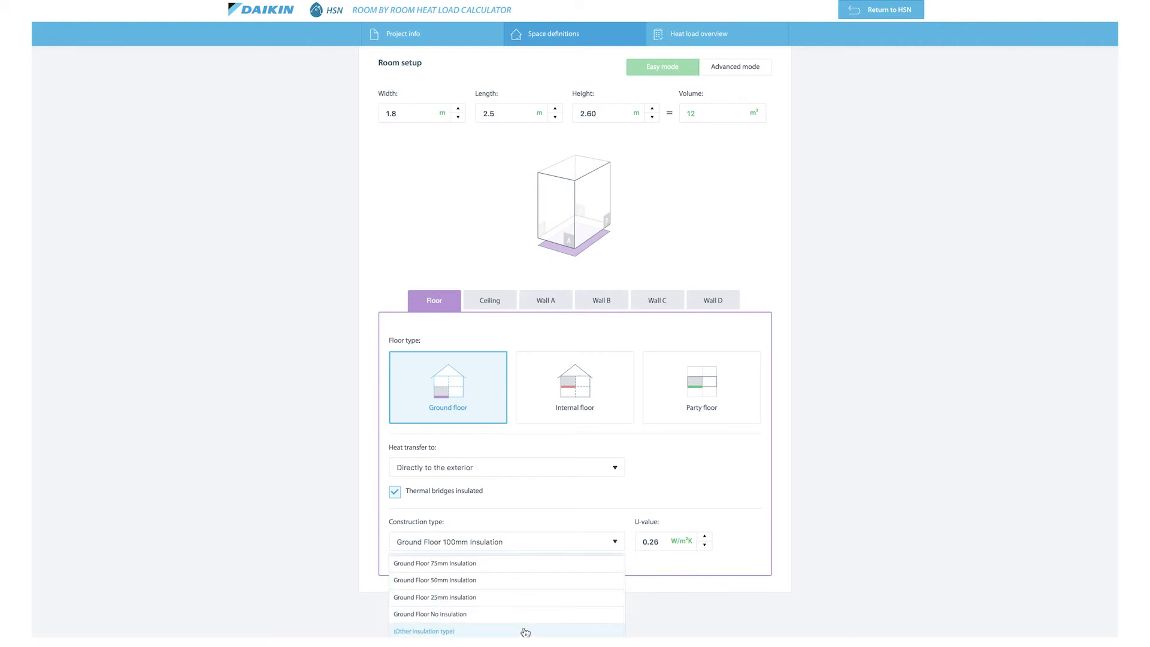
left_click(525, 631)
left_click(655, 550)
type("1")
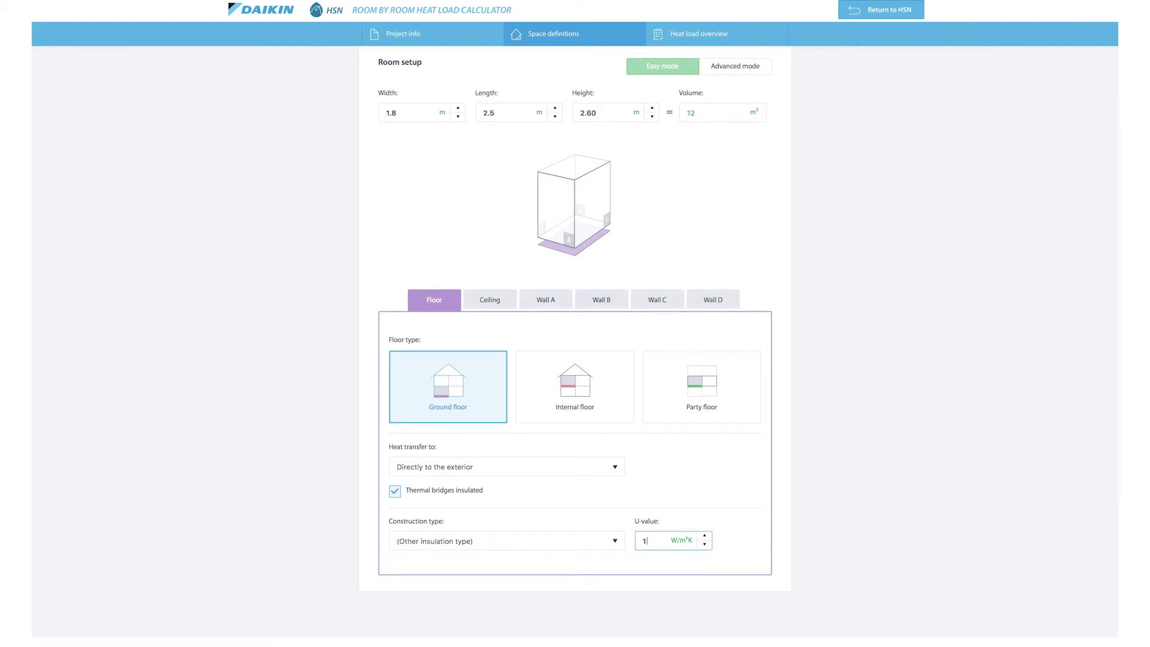
type(".5")
Make the Bathroom ceiling a roof with insulated thermal bridges and 200mm Insulation.
left_click(753, 555)
left_click(496, 306)
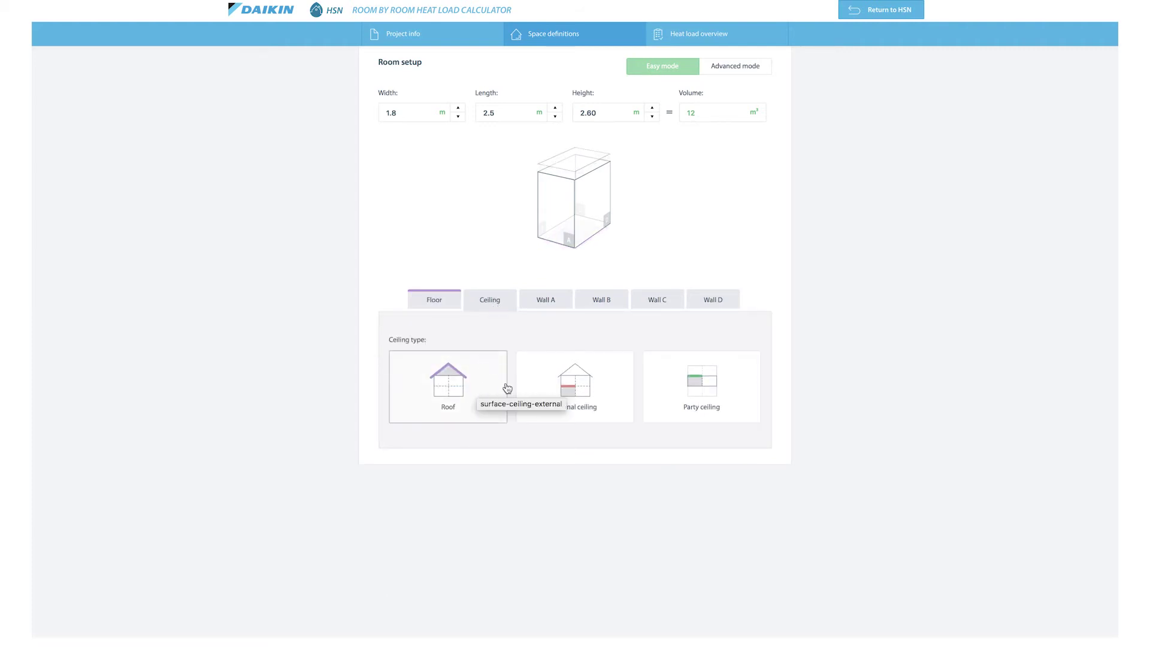
left_click(466, 396)
left_click(482, 490)
scroll(539, 509, "down", 1)
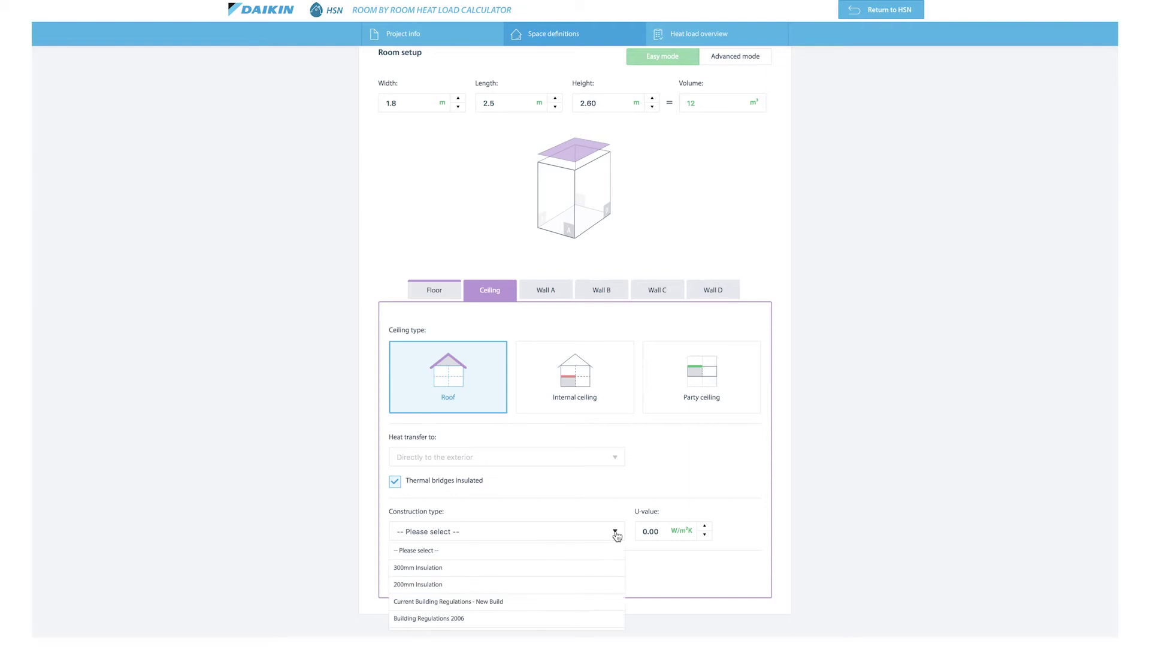
left_click(597, 586)
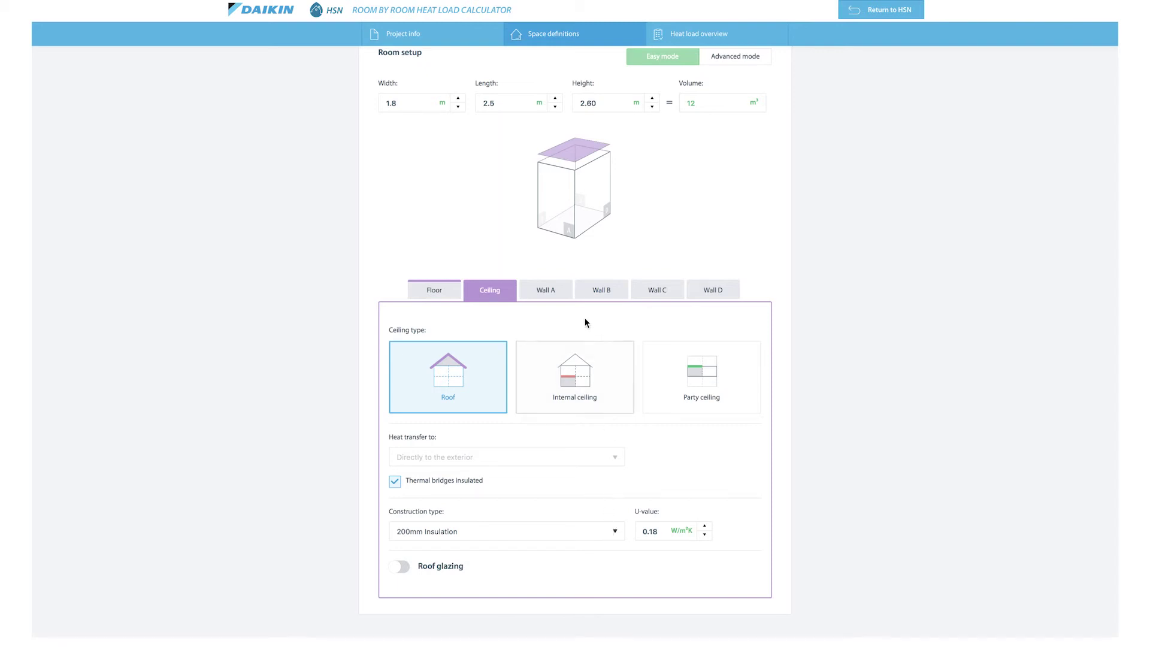
left_click(564, 290)
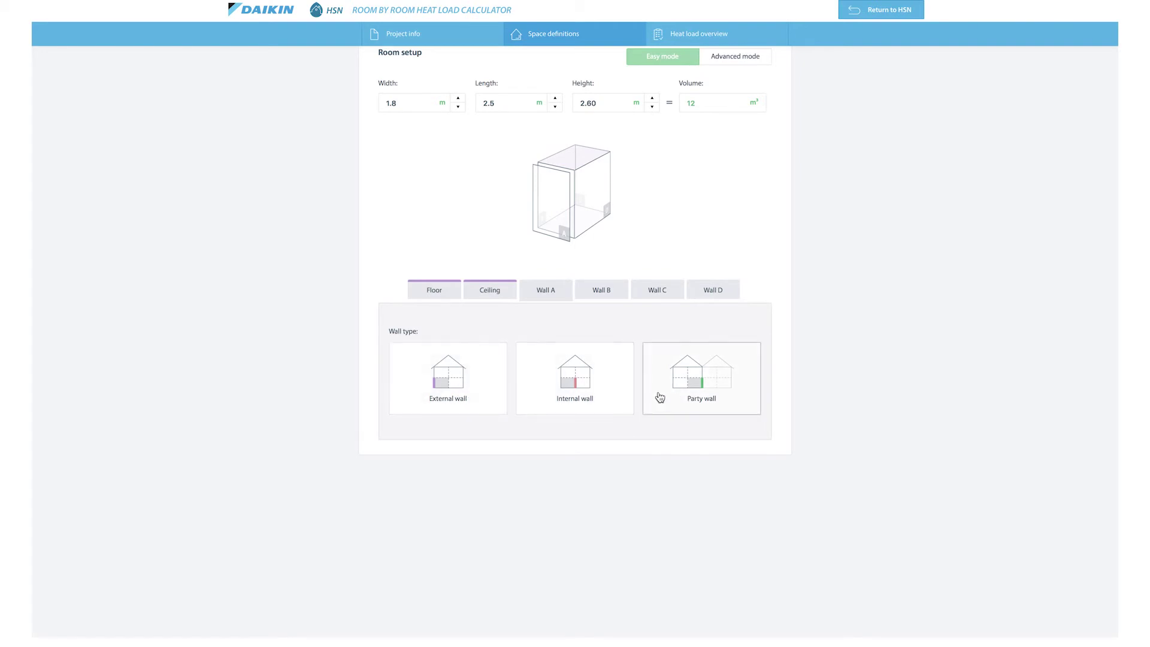
Make Wall A an internal 100mm Block with Cavity wall with insulated thermal bridges.
left_click(571, 397)
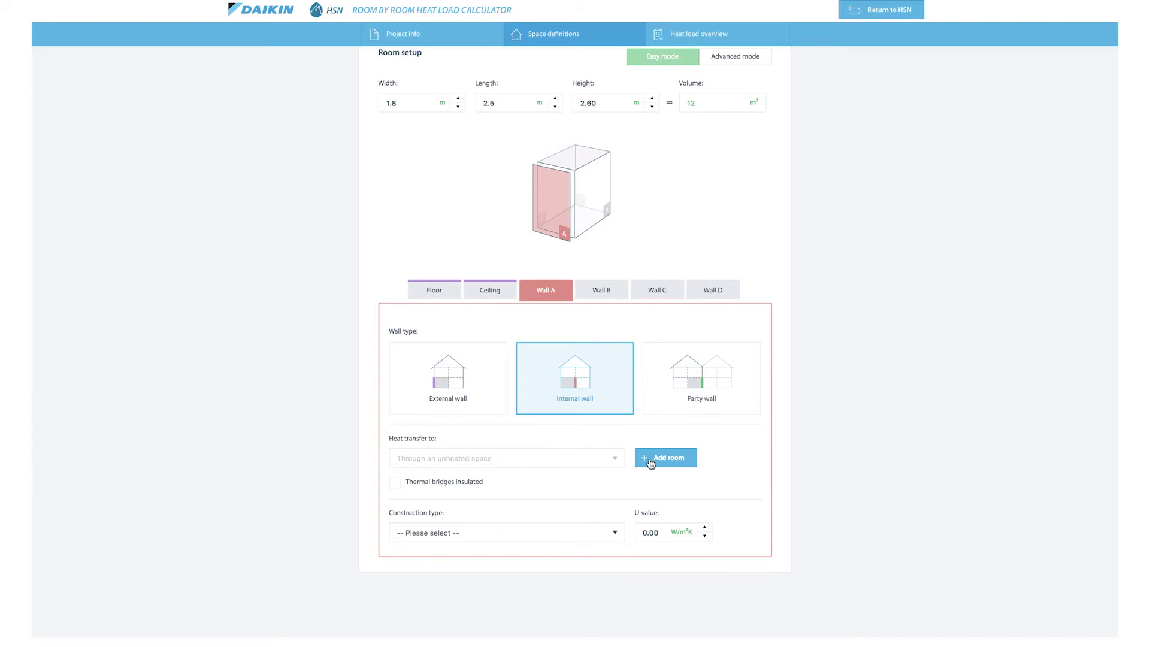
left_click(607, 534)
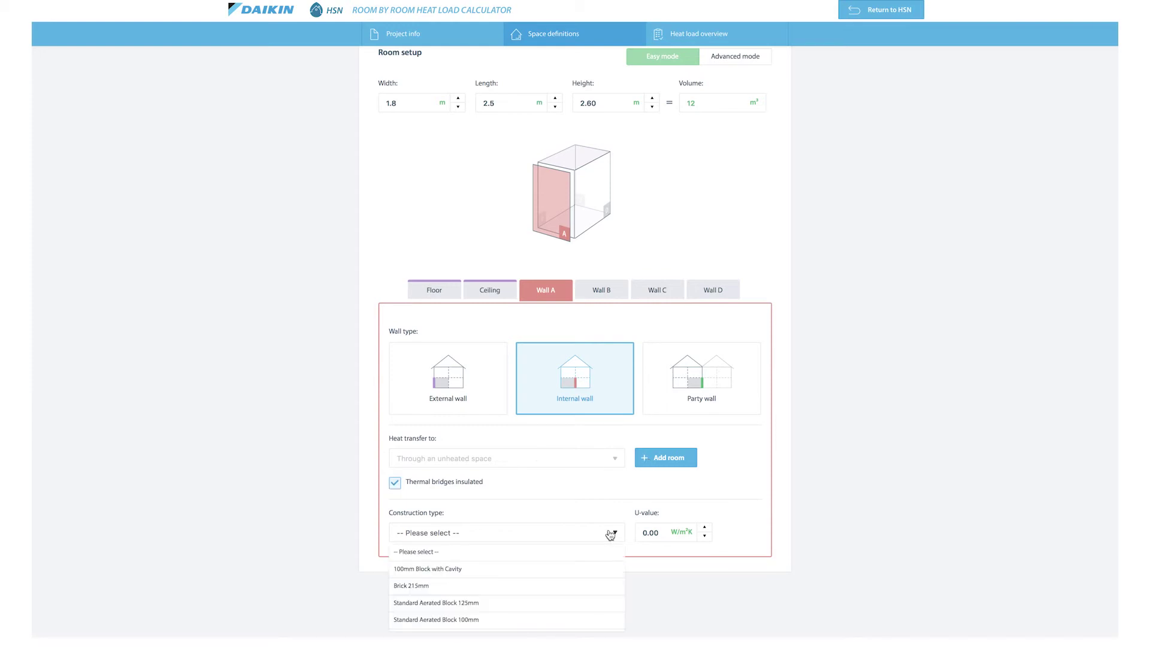
left_click(585, 567)
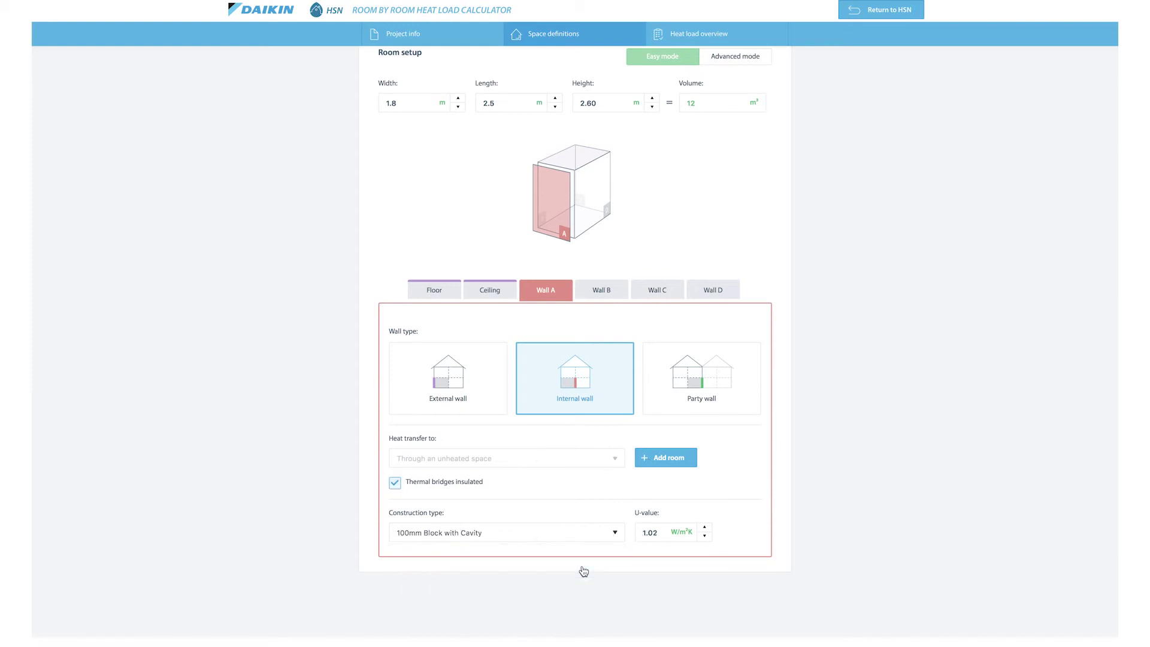
Add a neighbouring room named 'hall' of type Hall - Landing.
left_click(657, 460)
type("hall")
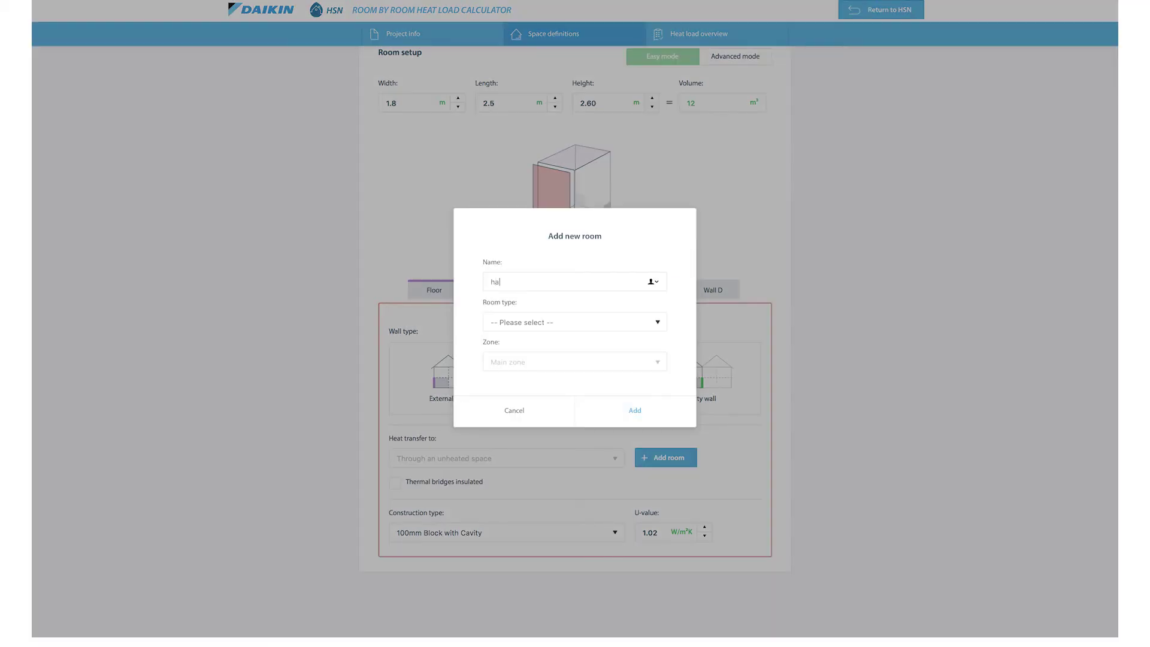
left_click(575, 322)
scroll(570, 384, "down", 3)
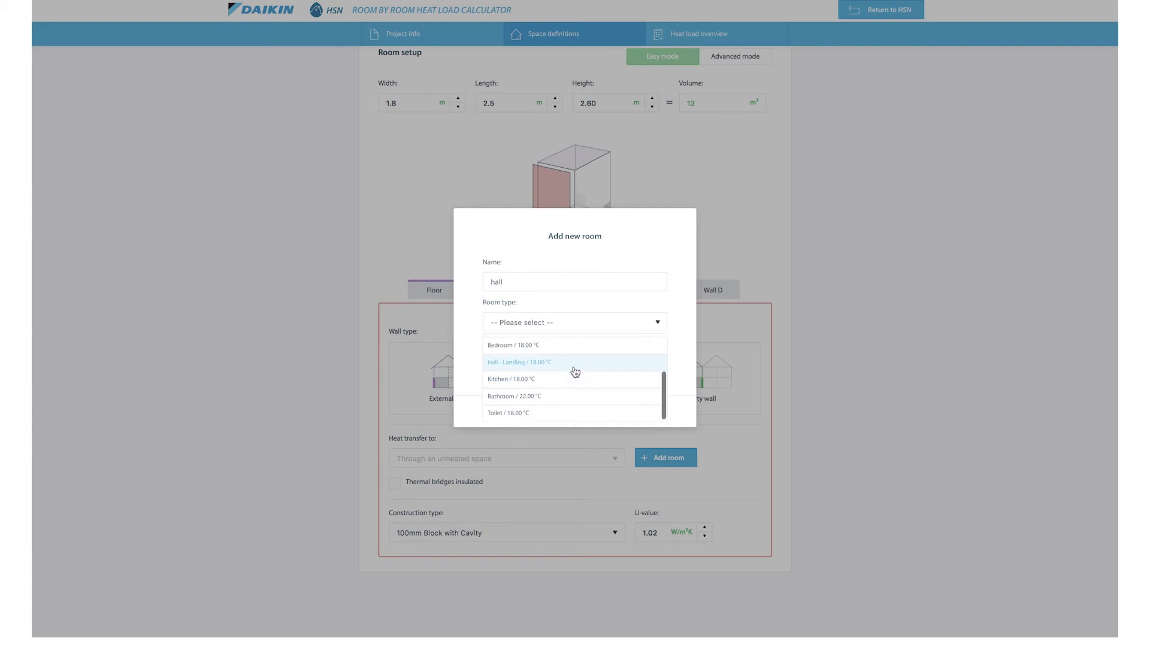
left_click(573, 361)
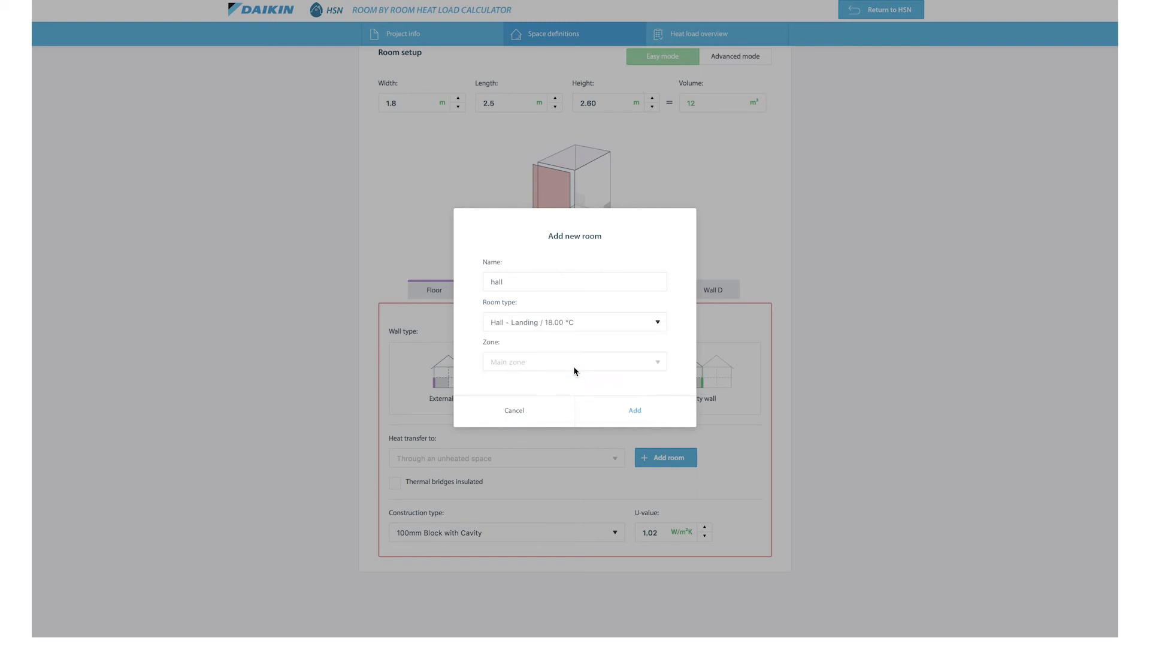
left_click(636, 413)
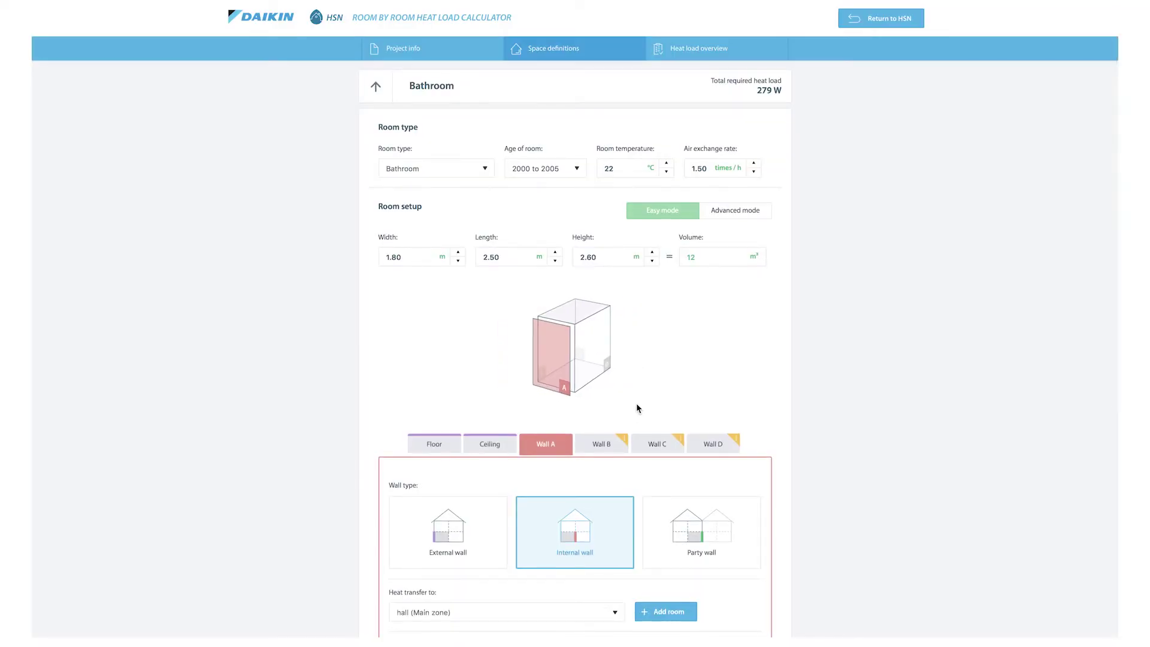
scroll(636, 408, "down", 3)
Set Wall C as an external wall.
left_click(649, 298)
left_click(470, 390)
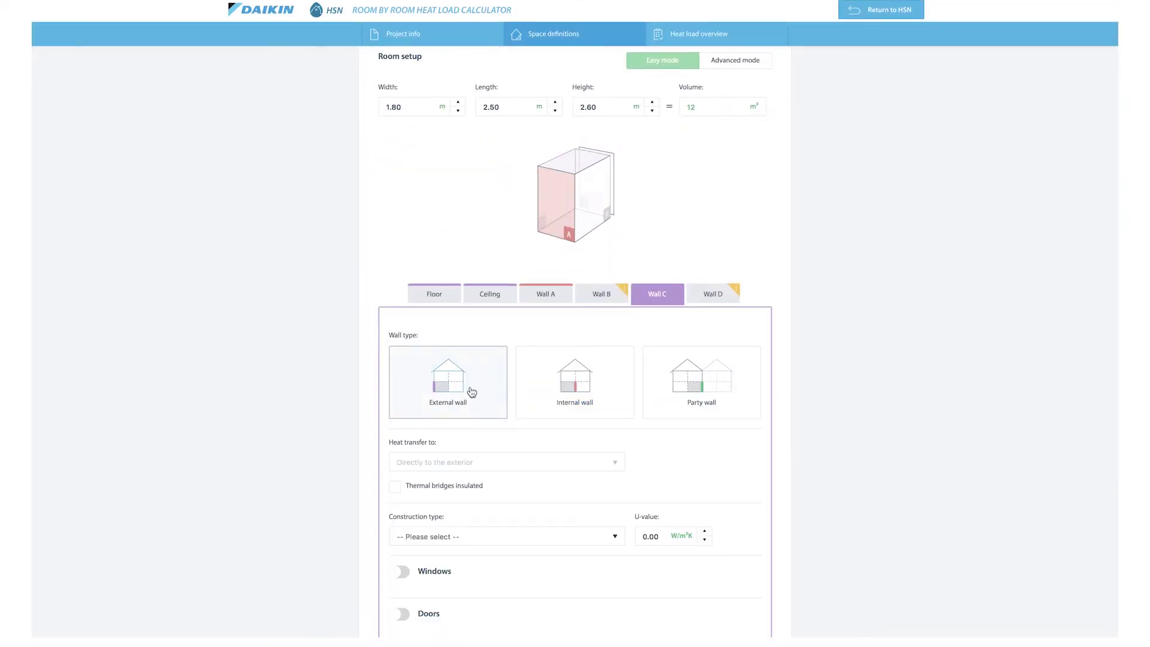
scroll(491, 455, "down", 2)
left_click(407, 494)
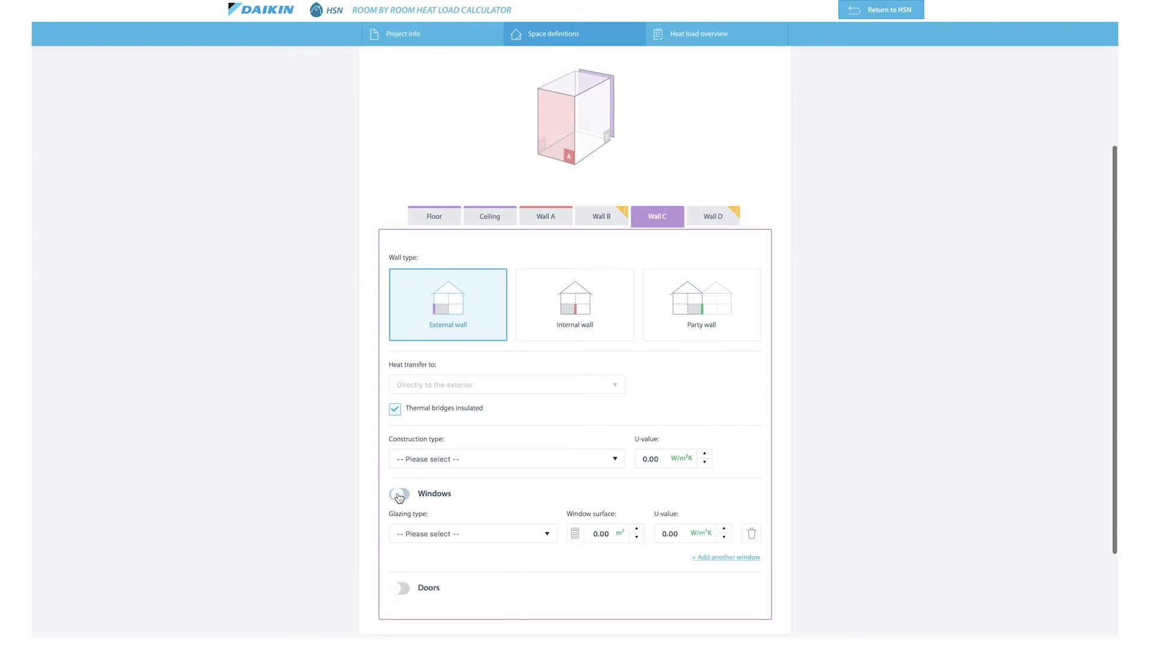
left_click(402, 493)
left_click(398, 537)
left_click(398, 538)
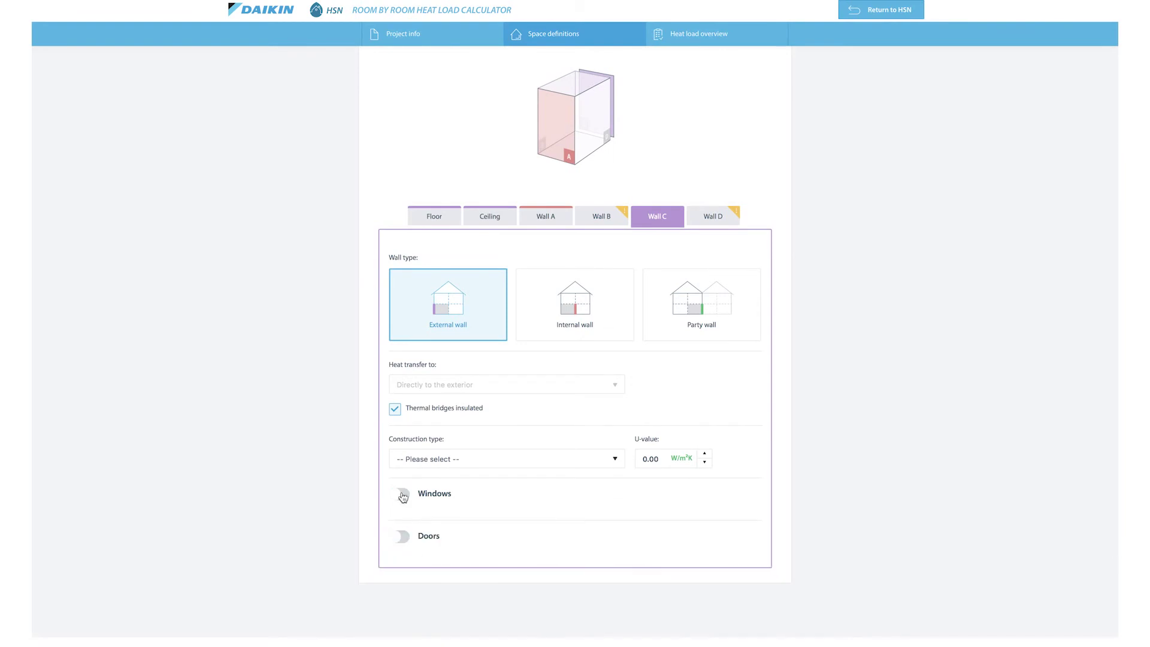
Give Wall C a 1.01 × 1.19 m window with triple low-E argon-filled glazing.
left_click(459, 495)
left_click(604, 538)
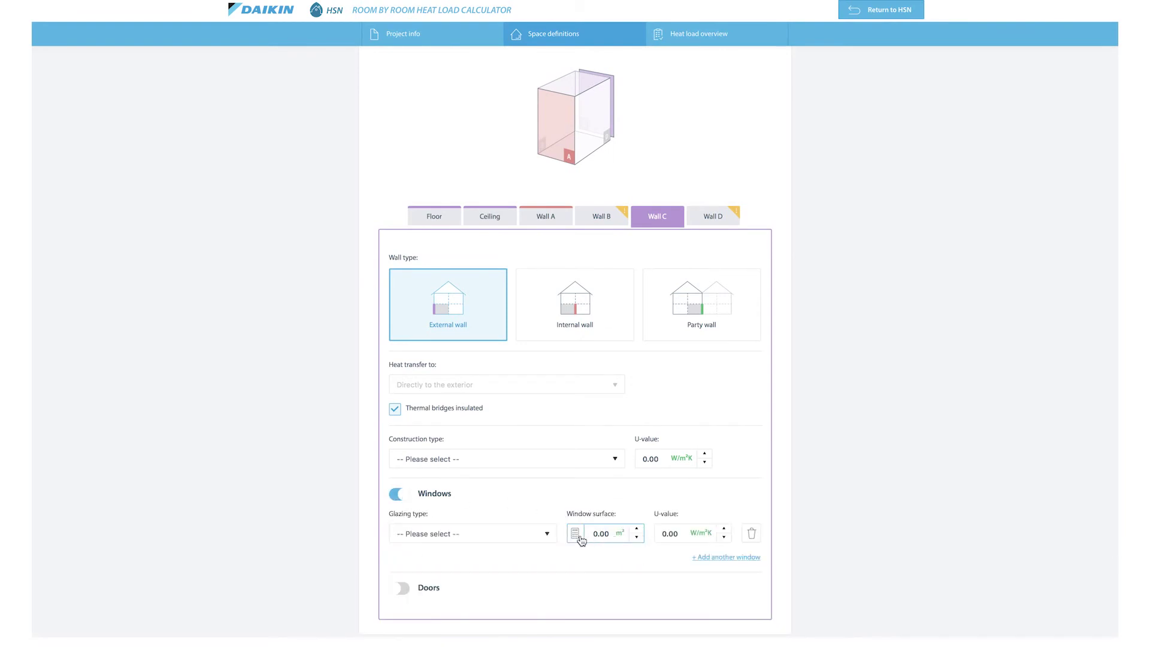
left_click(576, 535)
left_click(503, 579)
type("1")
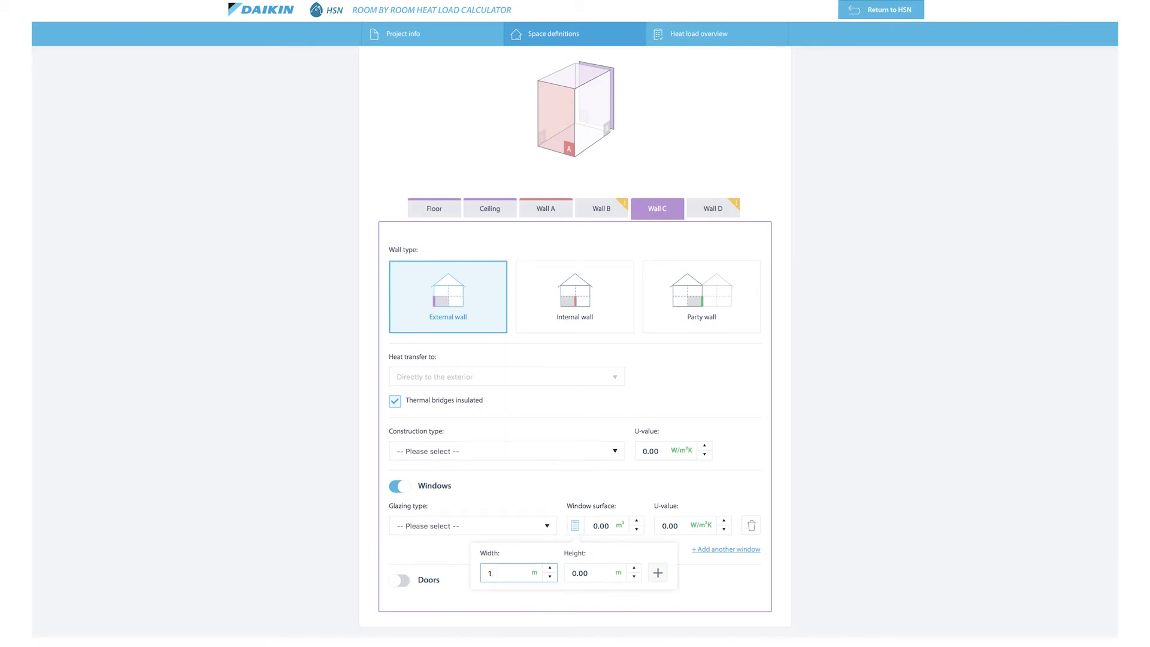
type(".01")
key("Tab")
type("1.19")
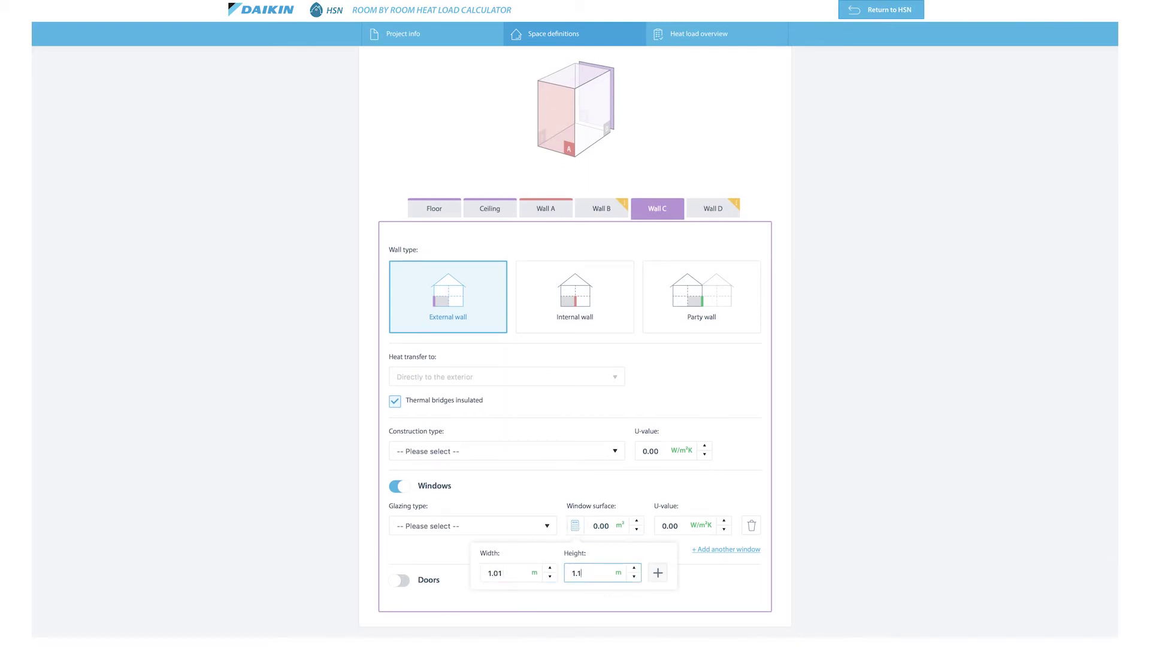
left_click(657, 573)
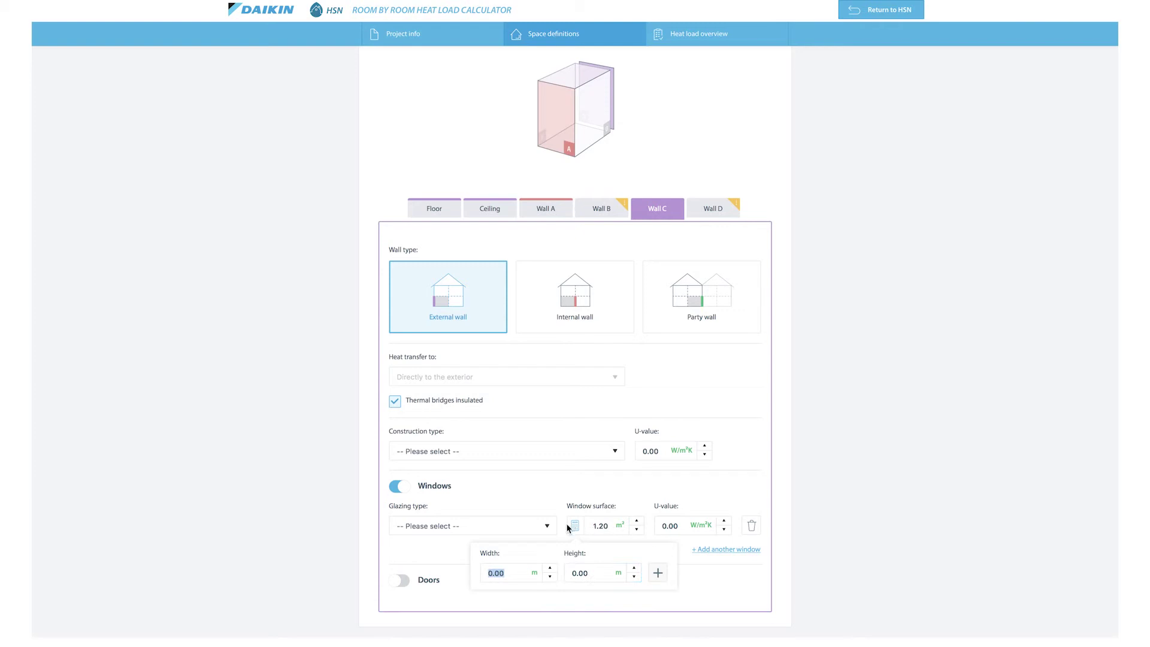
left_click(547, 526)
left_click(420, 563)
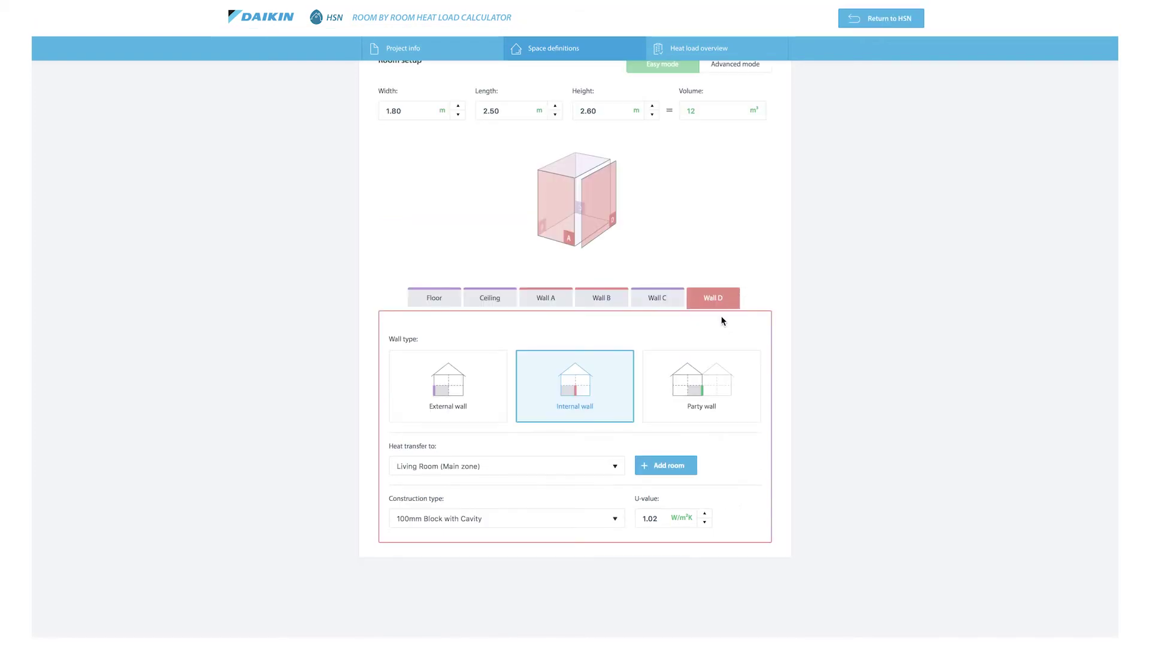
scroll(724, 323, "up", 3)
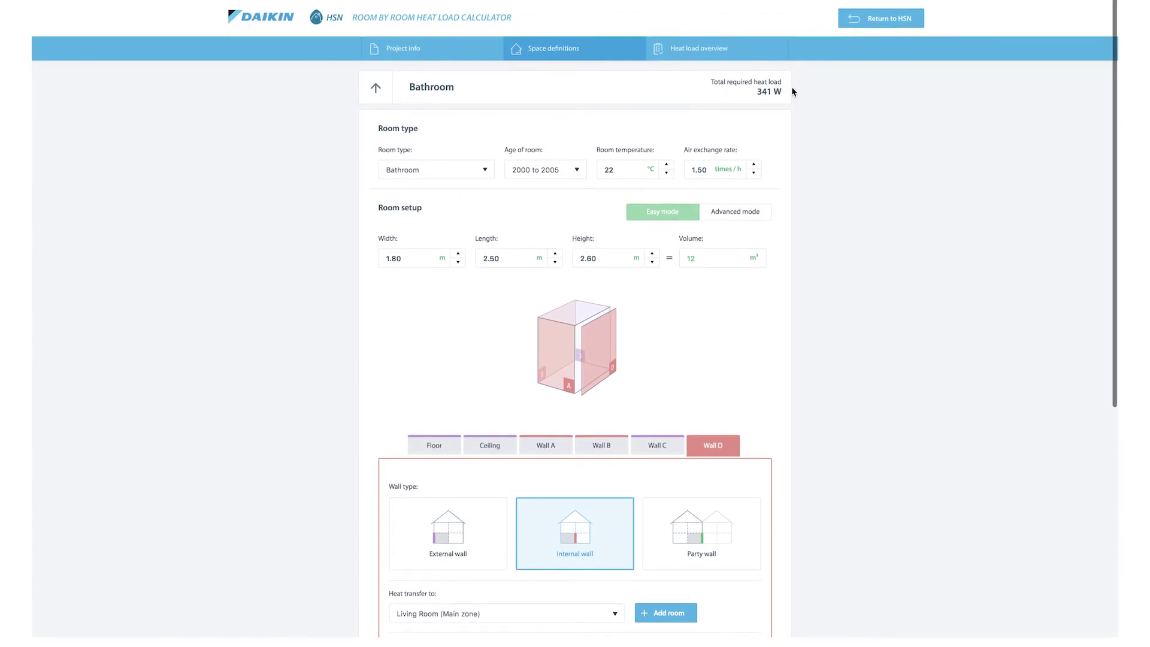
Go back from the Bathroom to the Main zone room overview.
left_click(376, 88)
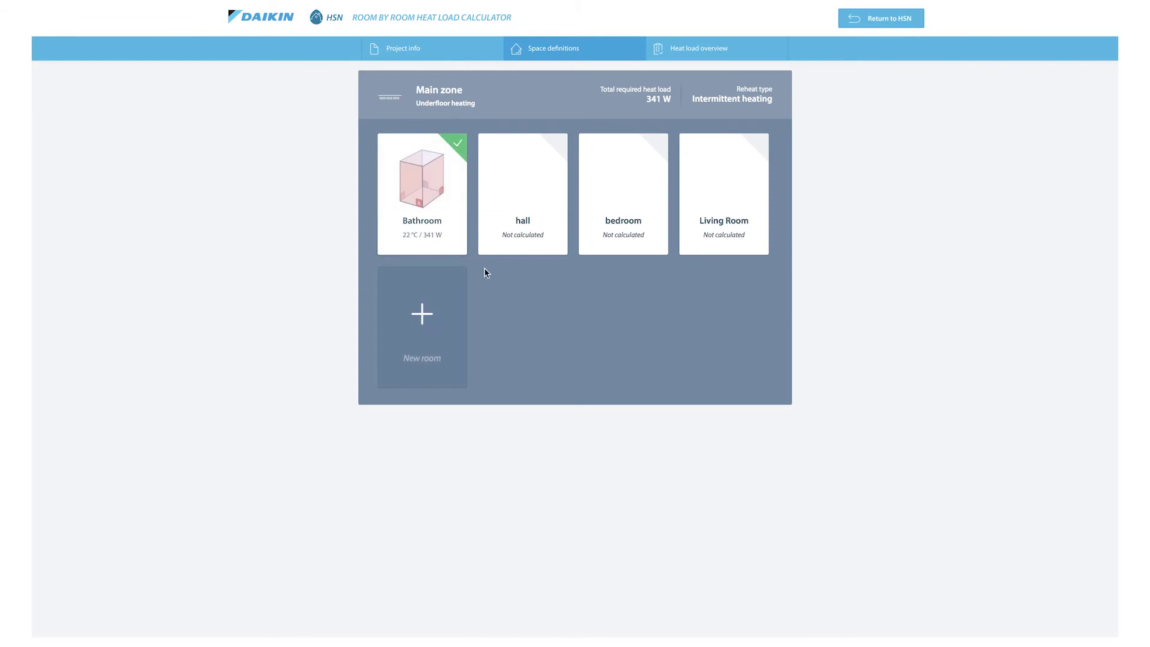
Set up the hall in advanced mode with a 2.5 × 2.1 m floor.
left_click(527, 180)
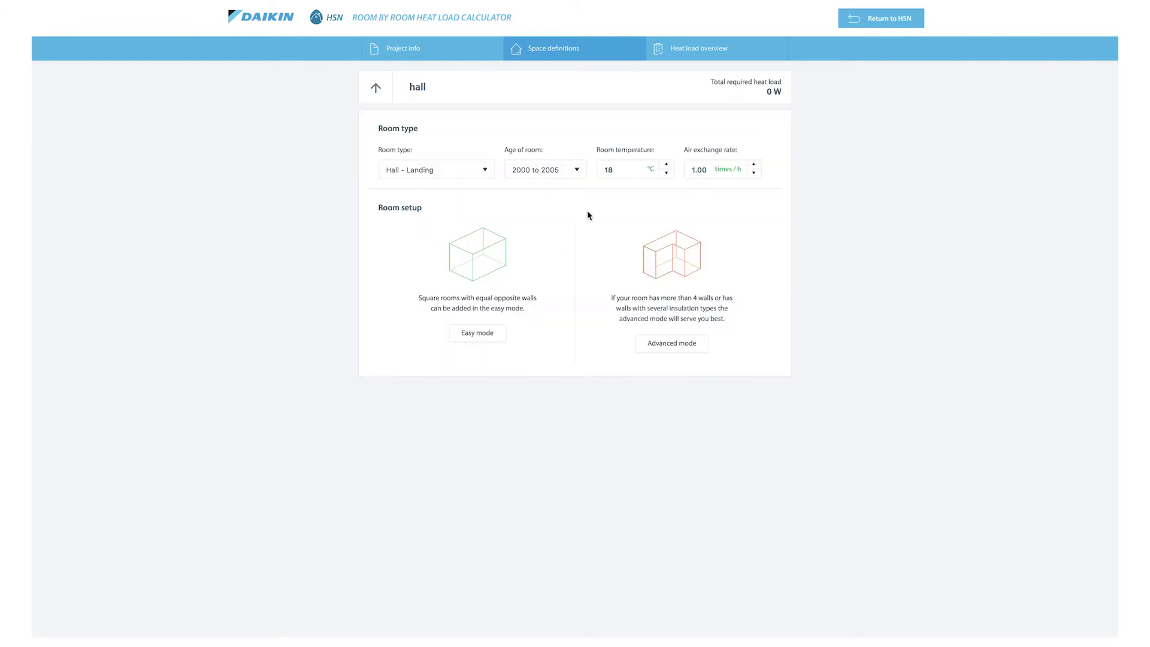
left_click(666, 351)
left_click(419, 412)
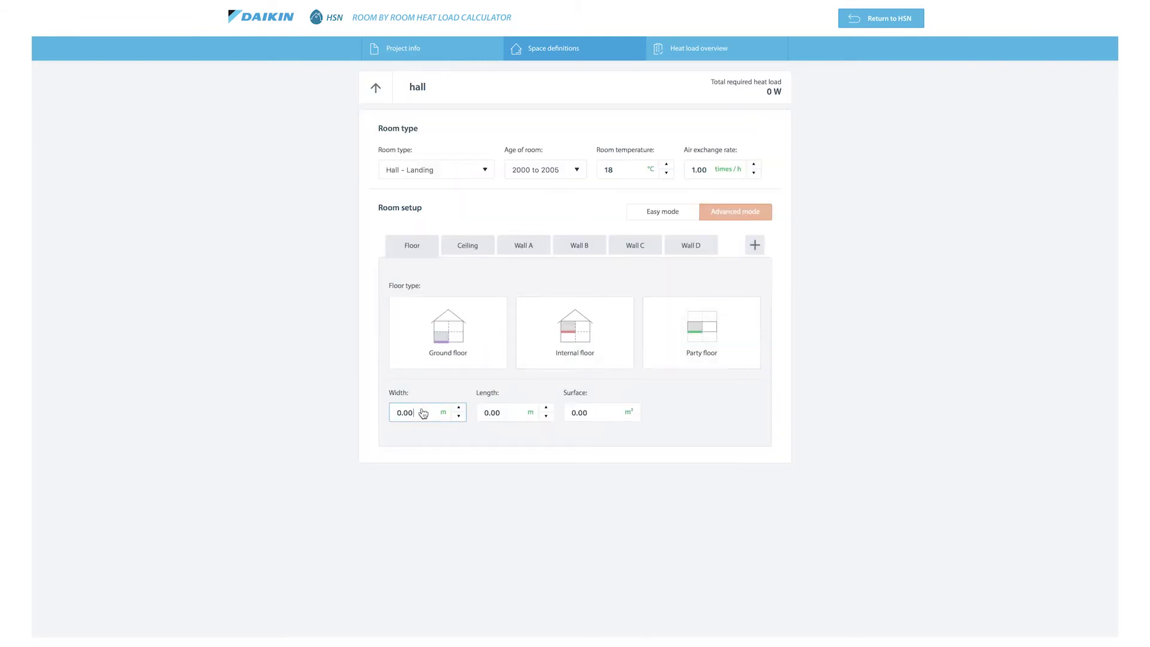
double_click(419, 412)
type("2.5")
double_click(516, 419)
type("2.1")
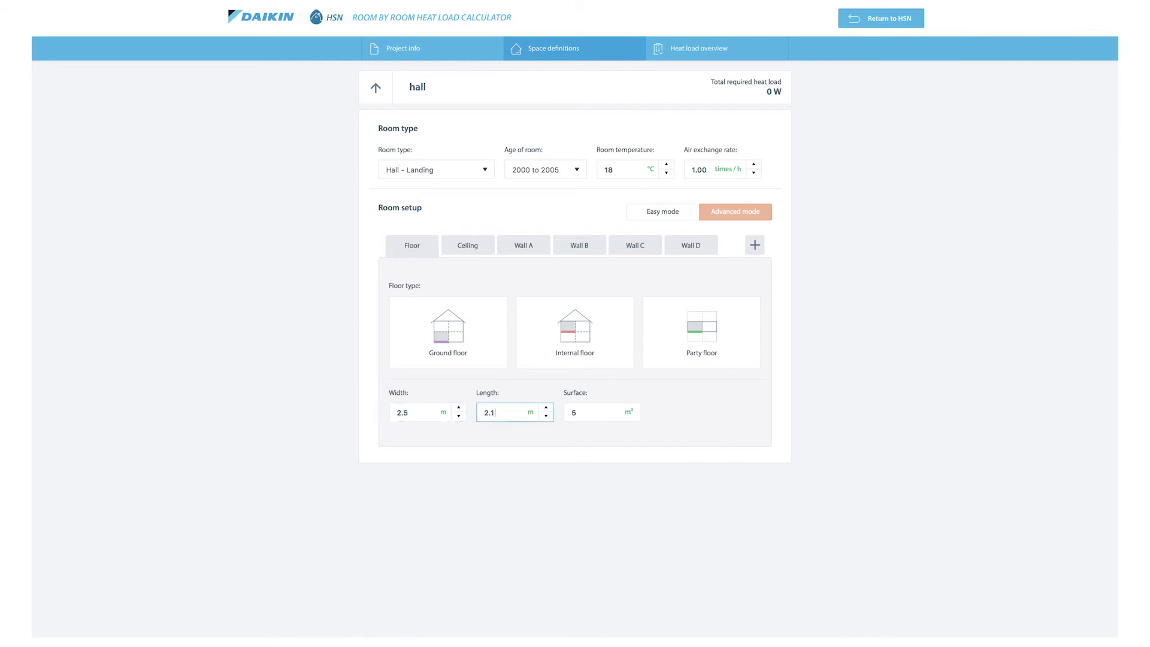
left_click(525, 436)
Add Wall B bordering the Bathroom and make Wall C external with a 1.2 m² window.
left_click(755, 246)
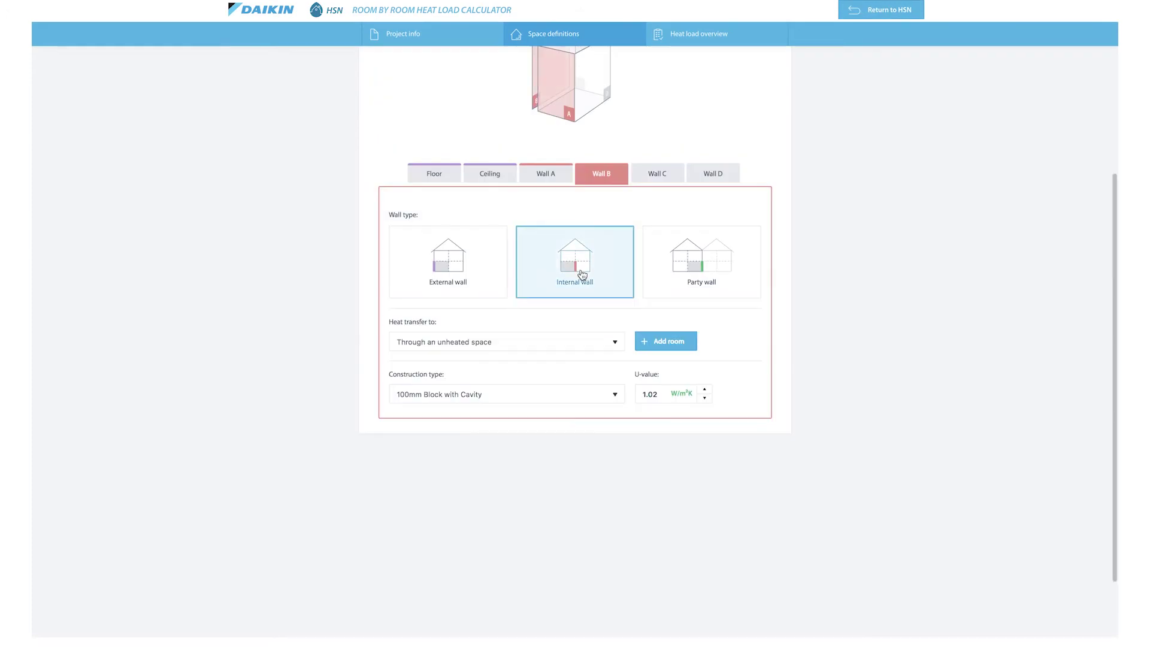
left_click(609, 345)
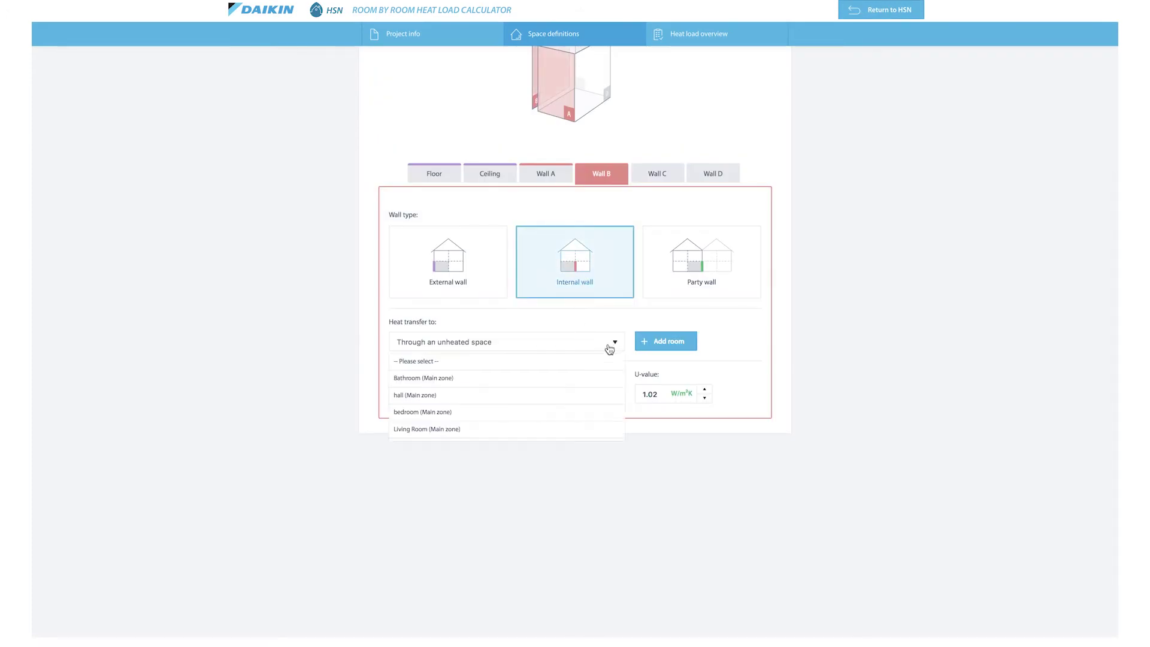
left_click(538, 377)
left_click(657, 179)
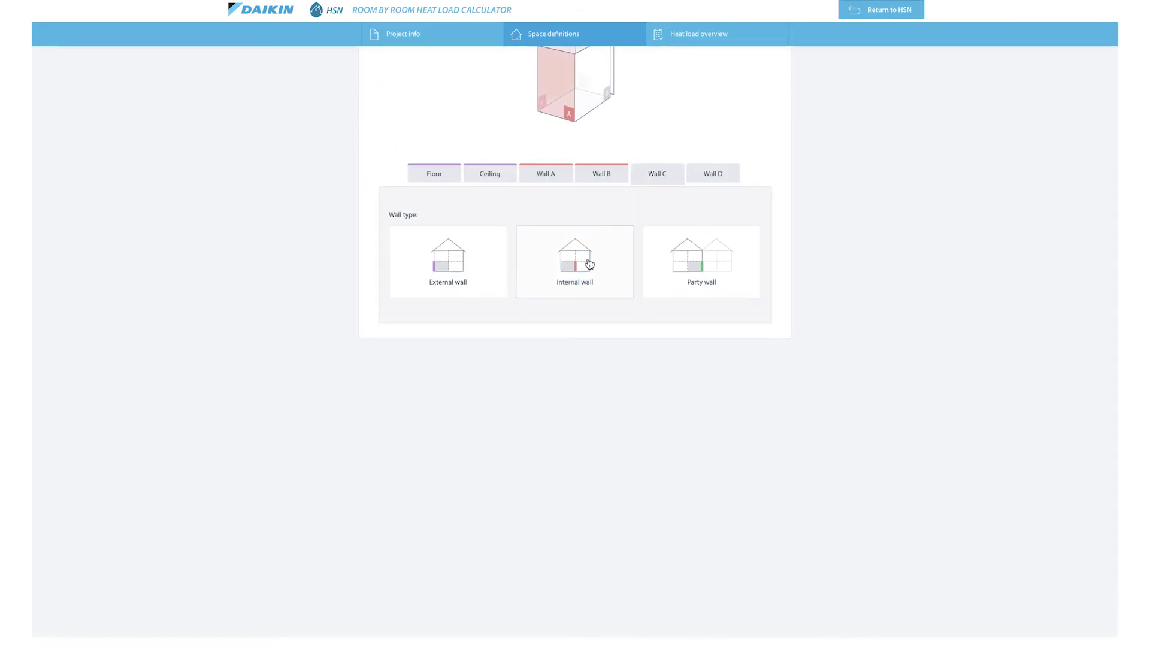
left_click(475, 273)
left_click(400, 429)
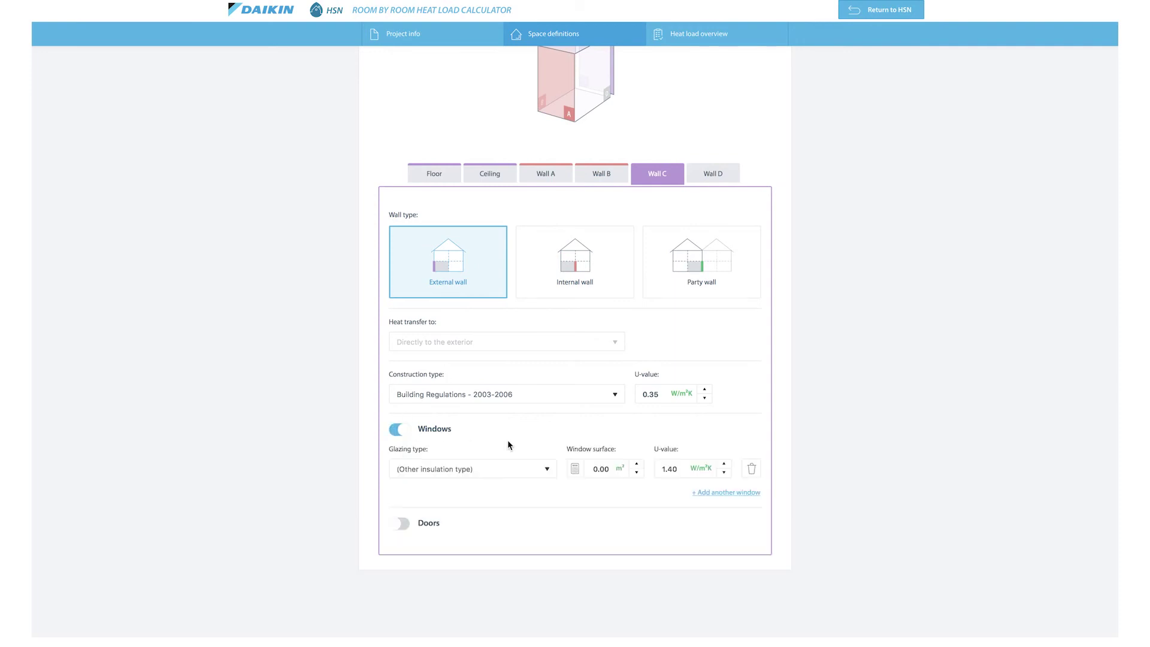
left_click(596, 468)
type("1.2")
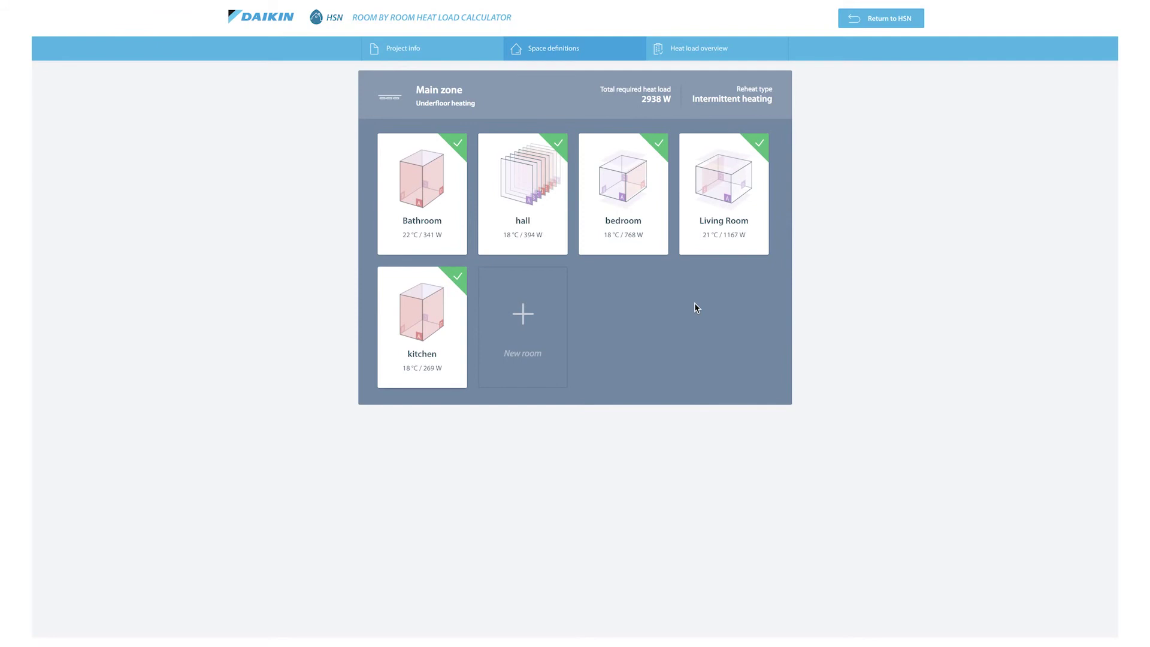
Show the Heat load overview table for the five Main zone rooms, totalling 2938 W.
left_click(692, 52)
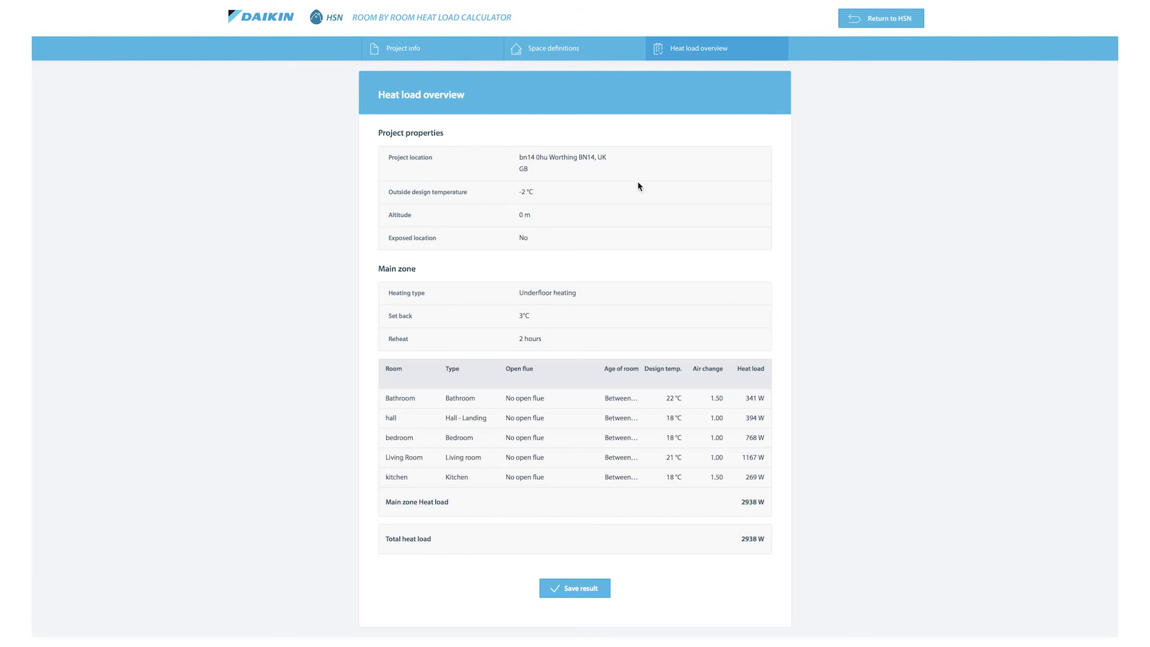
Save the heat load result and open the Radiator Selector for the Main zone's five rooms (2938 W total).
left_click(577, 592)
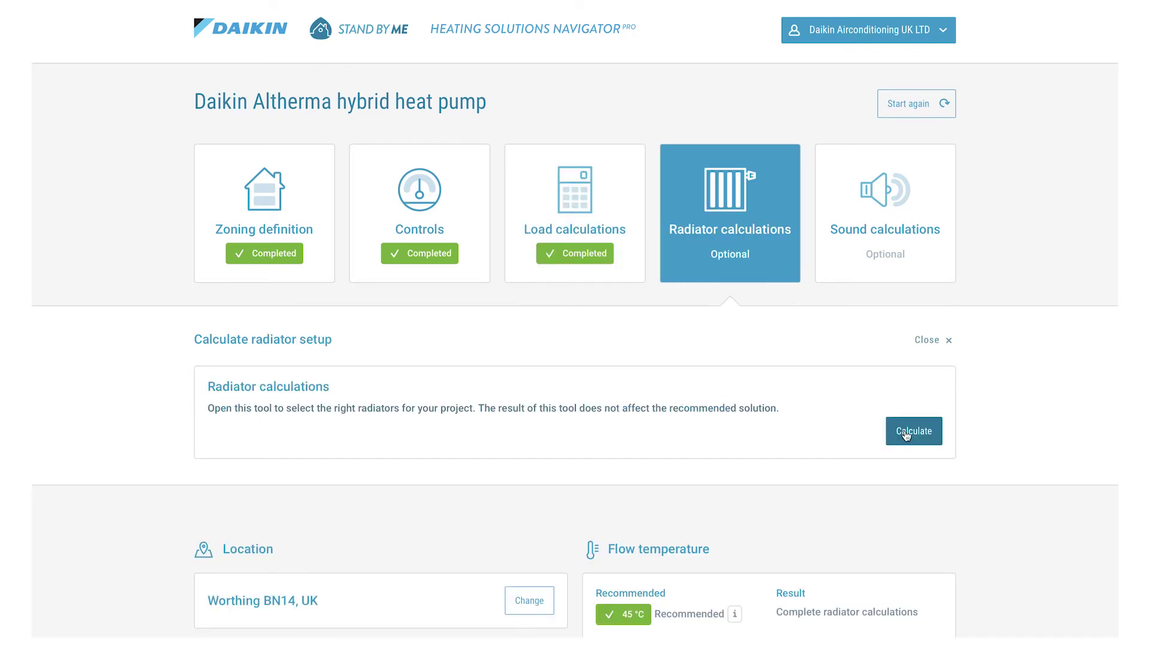
left_click(907, 436)
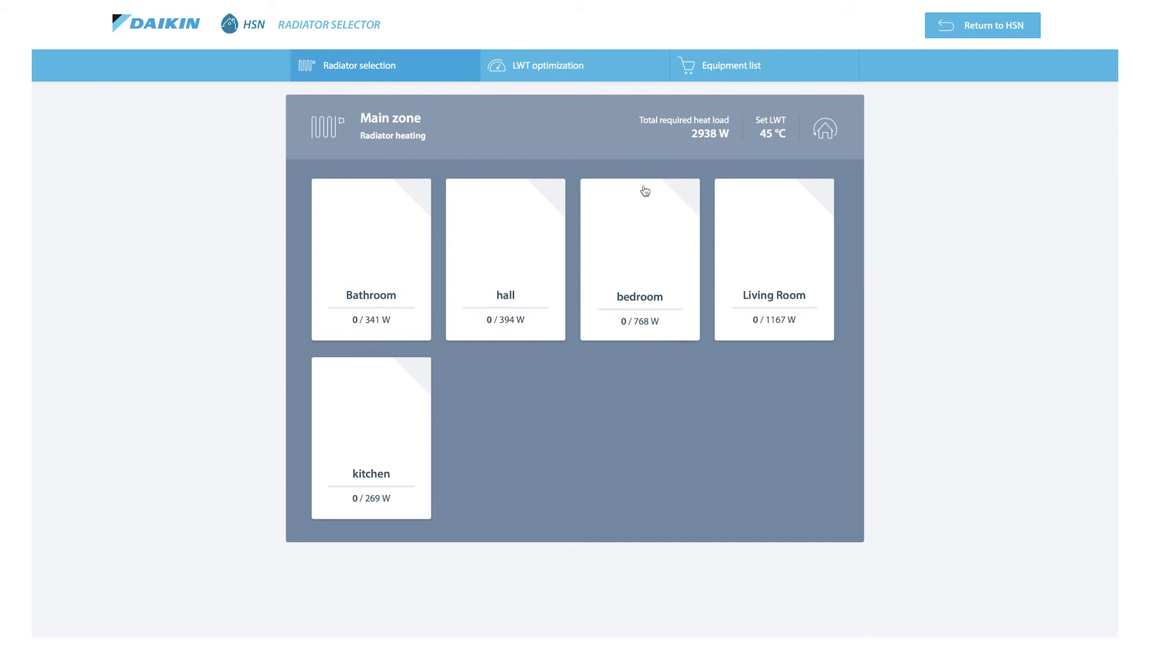
Give the Bathroom an existing 1-panel 1000 × 600 mm radiator, delivering 147 of 341 W.
left_click(366, 257)
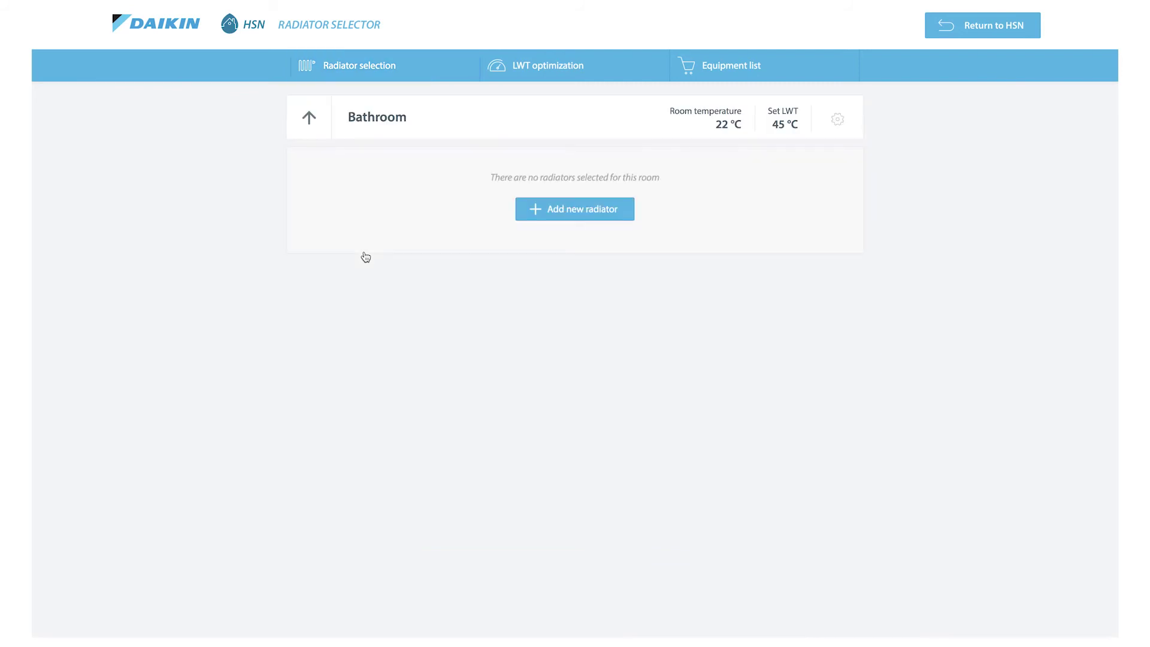
left_click(539, 216)
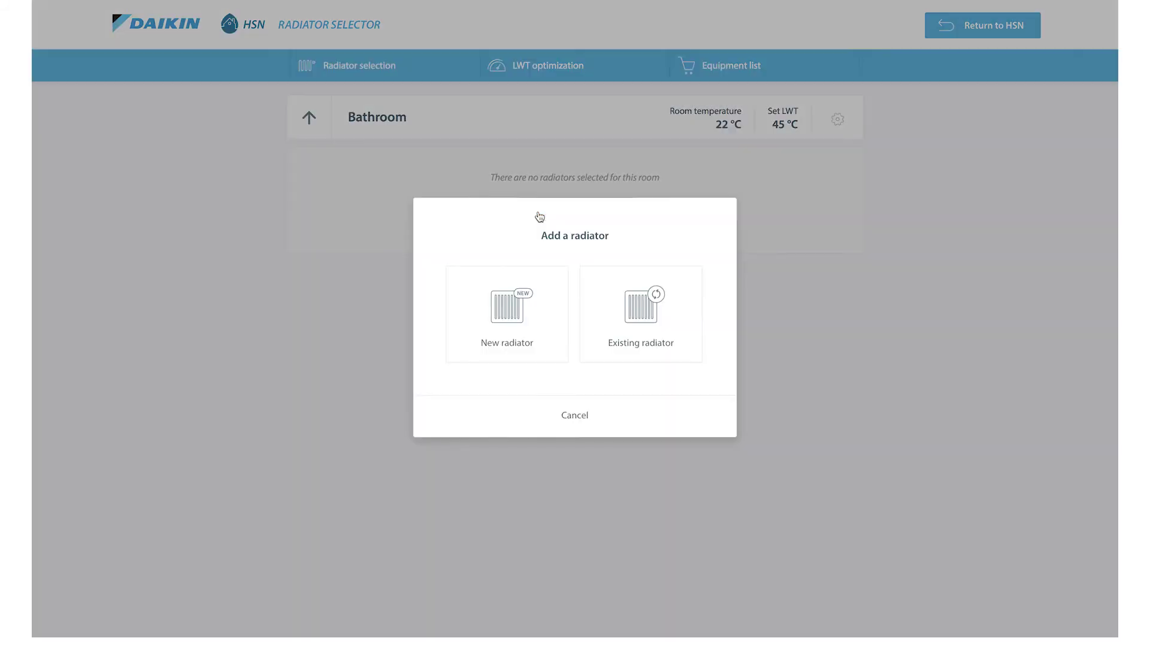
left_click(640, 314)
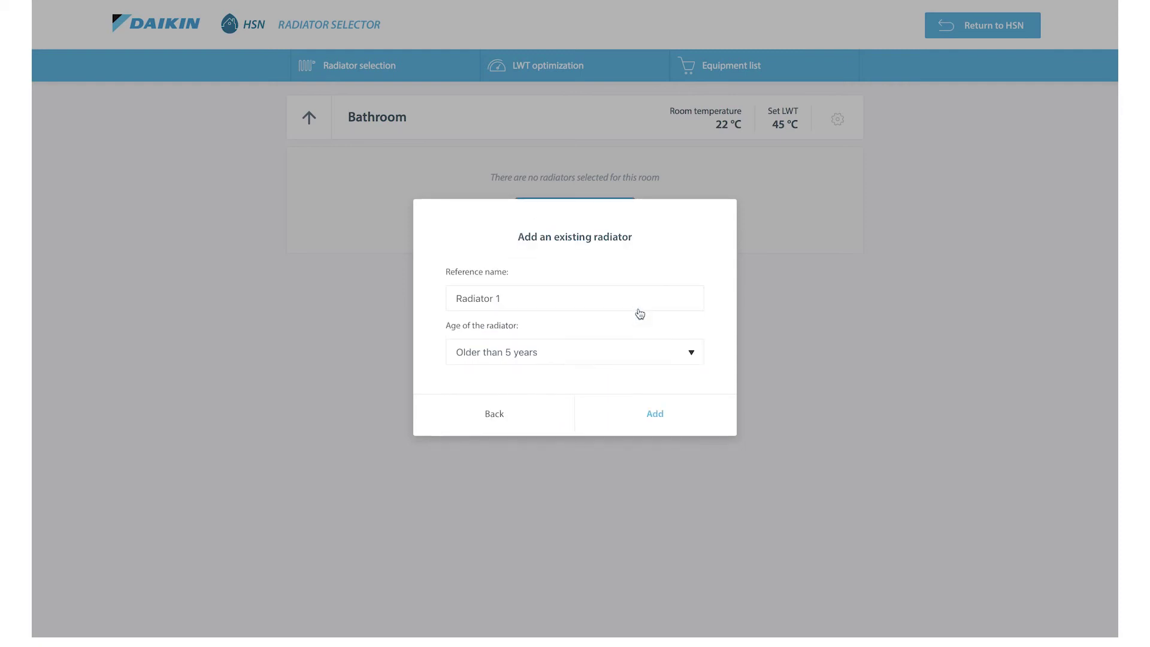
left_click(667, 418)
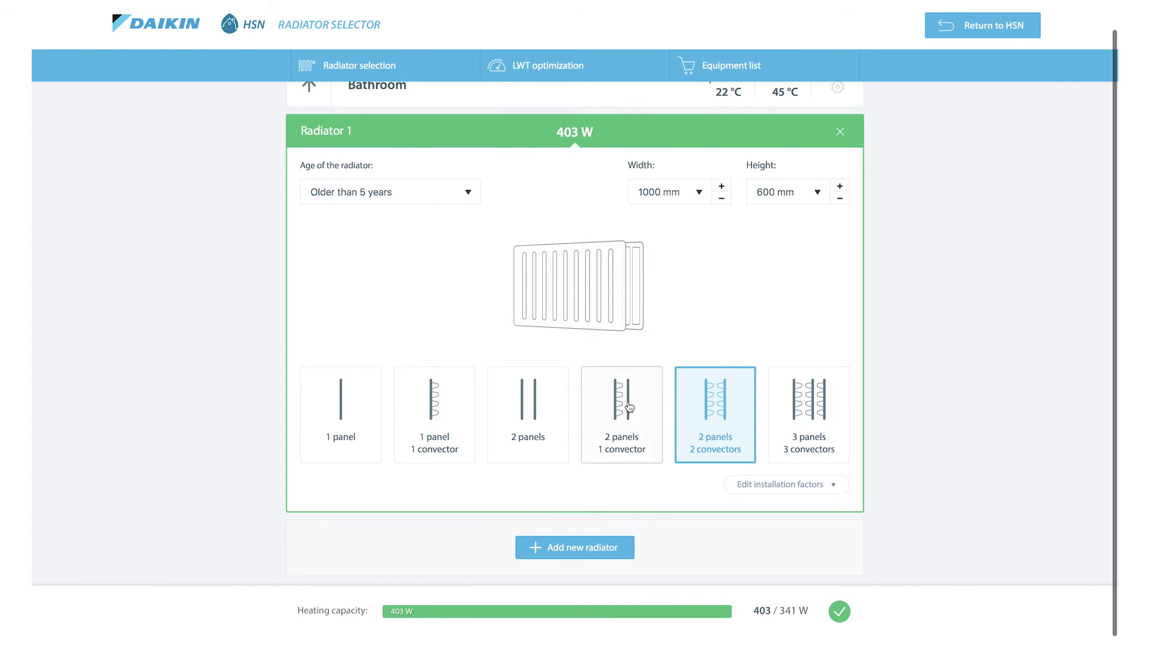
left_click(362, 409)
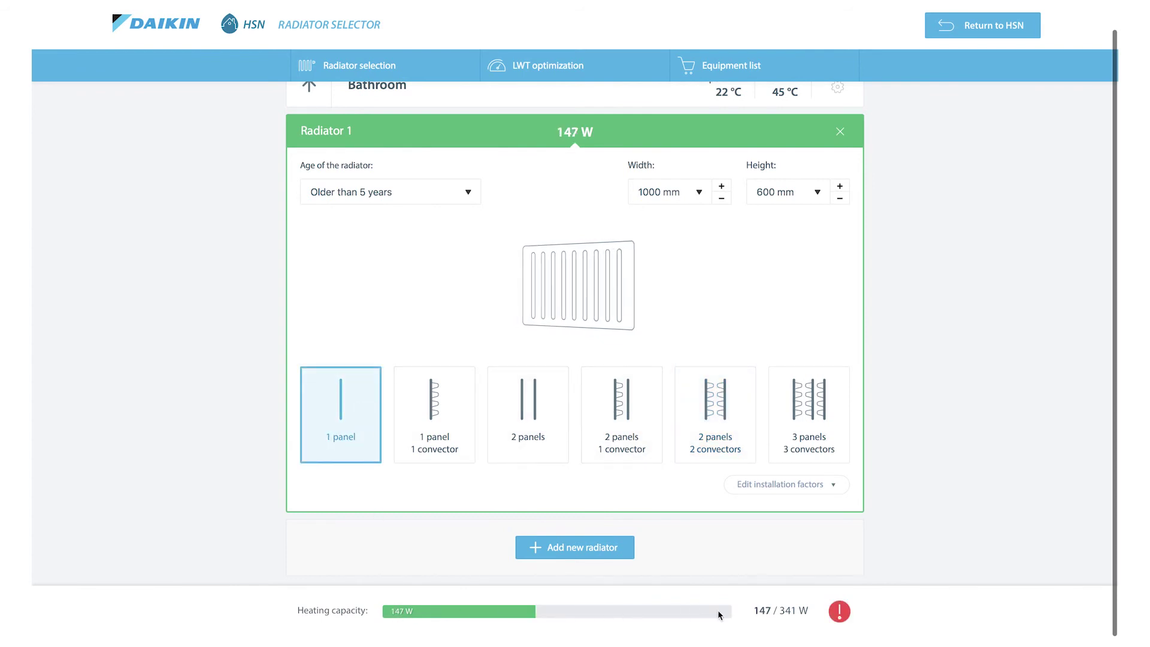
left_click(725, 406)
left_click(351, 408)
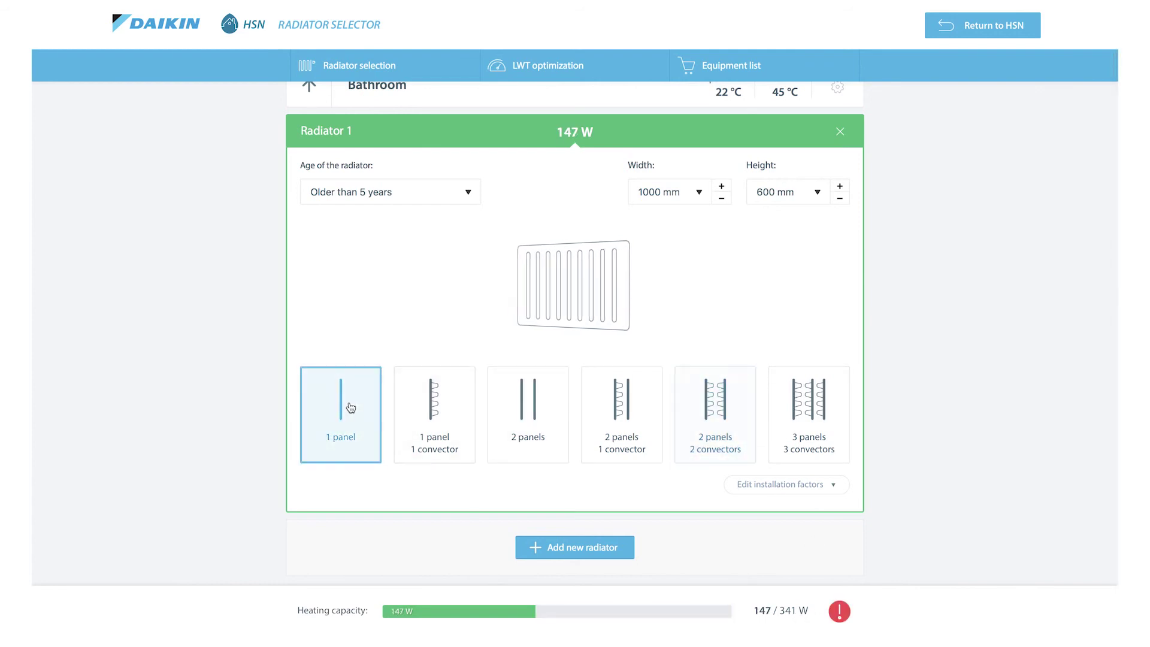
Weigh the capacity shortfall options and switch the Bathroom radiator to 2 panels 1 convector.
left_click(841, 612)
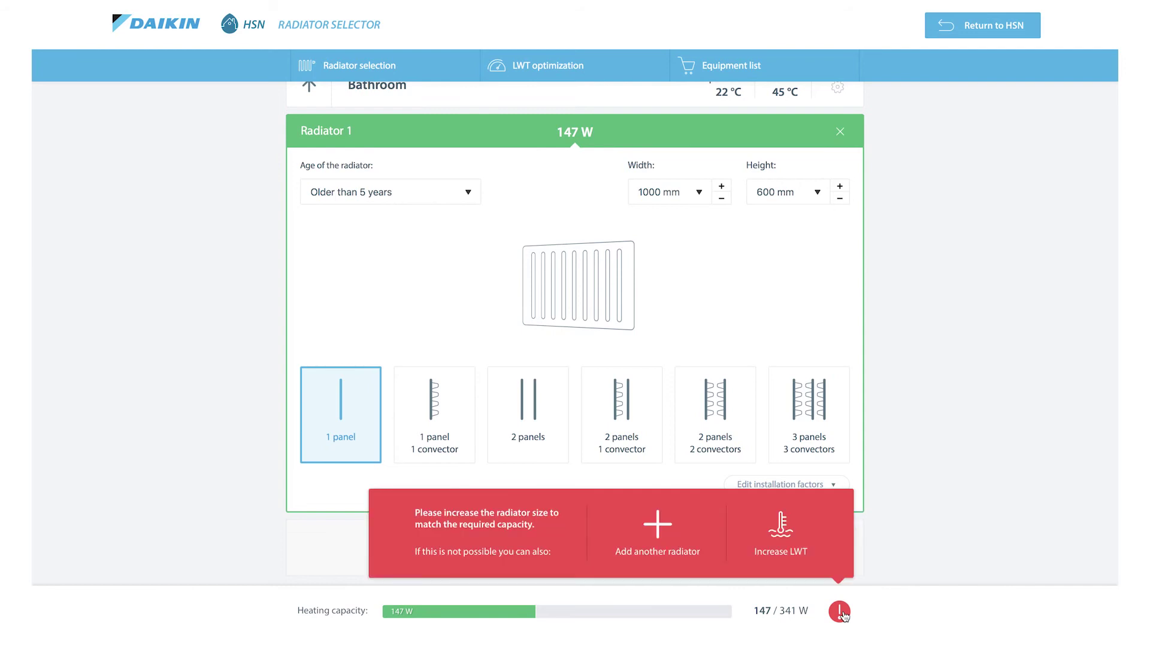
left_click(785, 555)
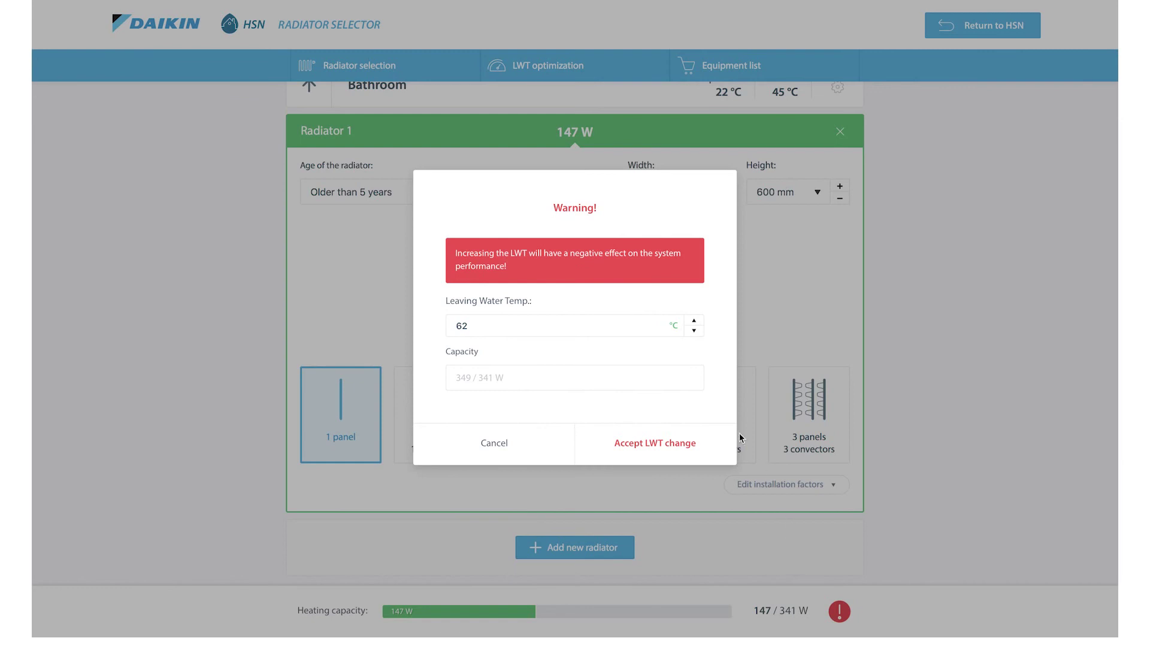
left_click(502, 456)
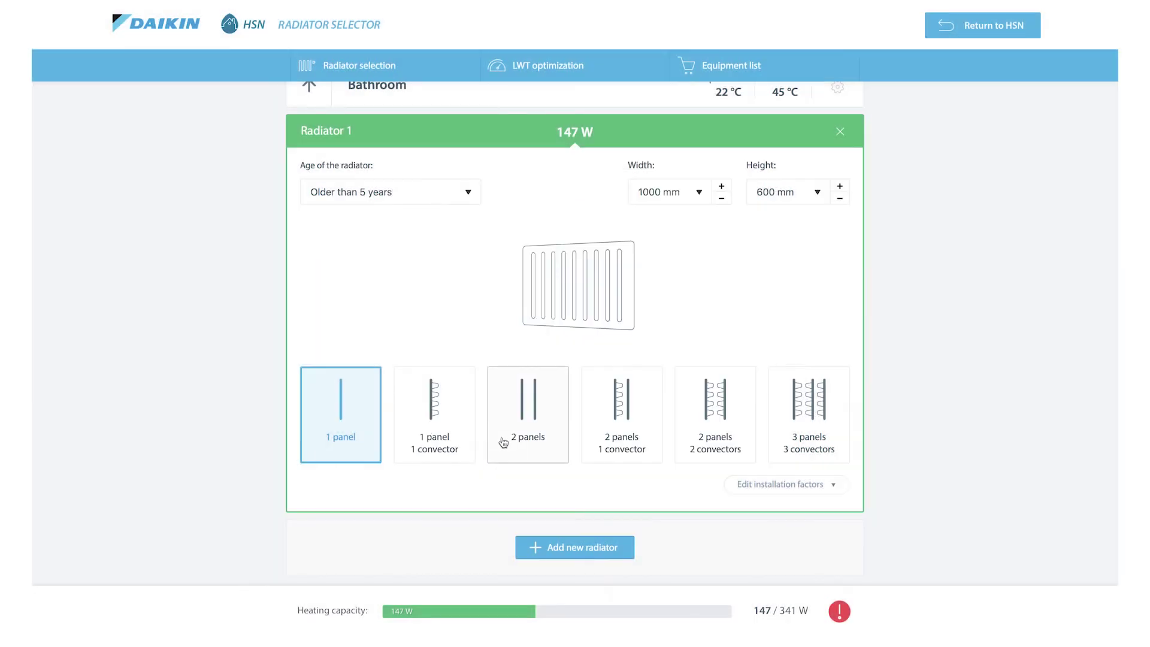
left_click(463, 423)
left_click(524, 418)
left_click(625, 414)
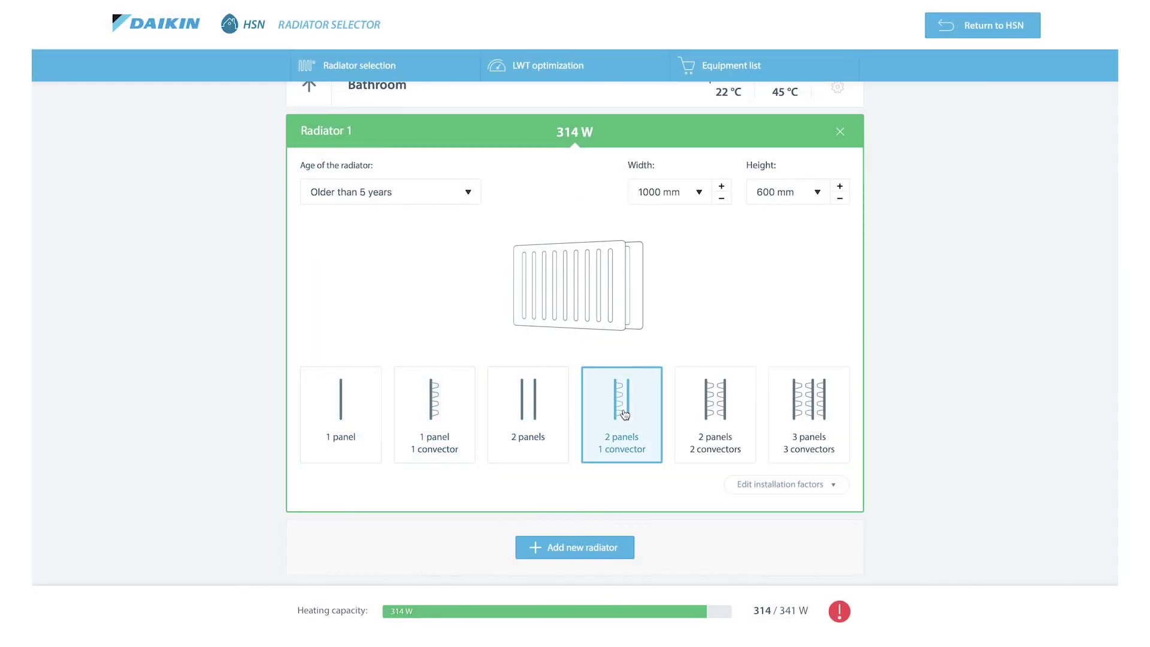
Raise the leaving water temperature to 47 °C and view the radiator equipment list.
left_click(840, 611)
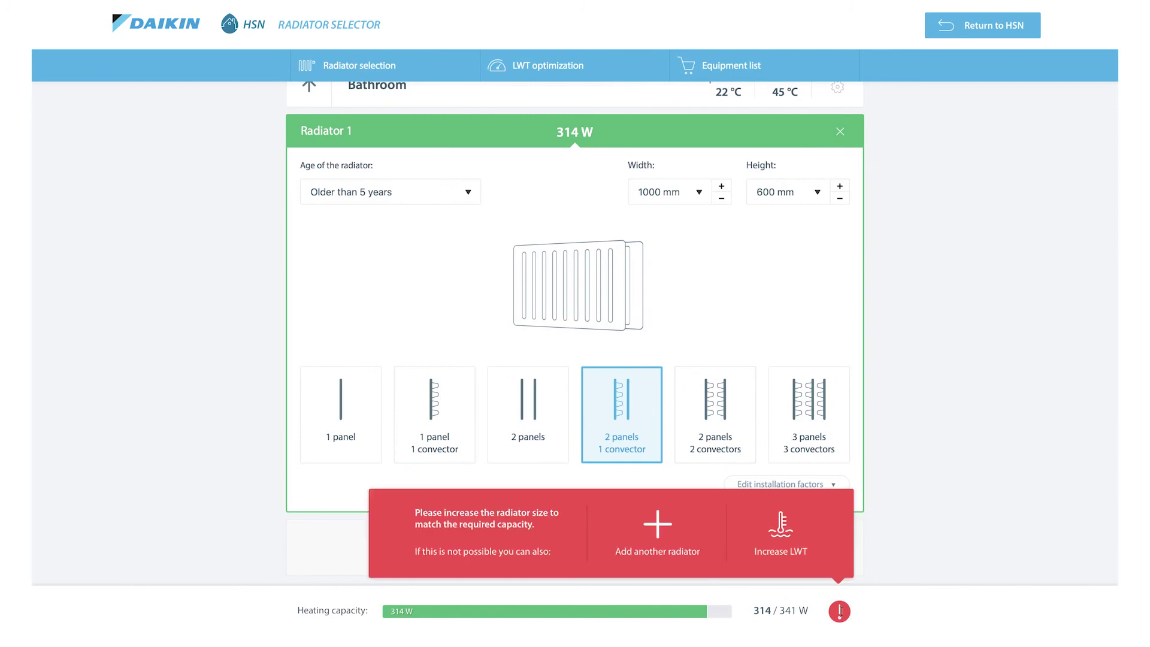
left_click(790, 539)
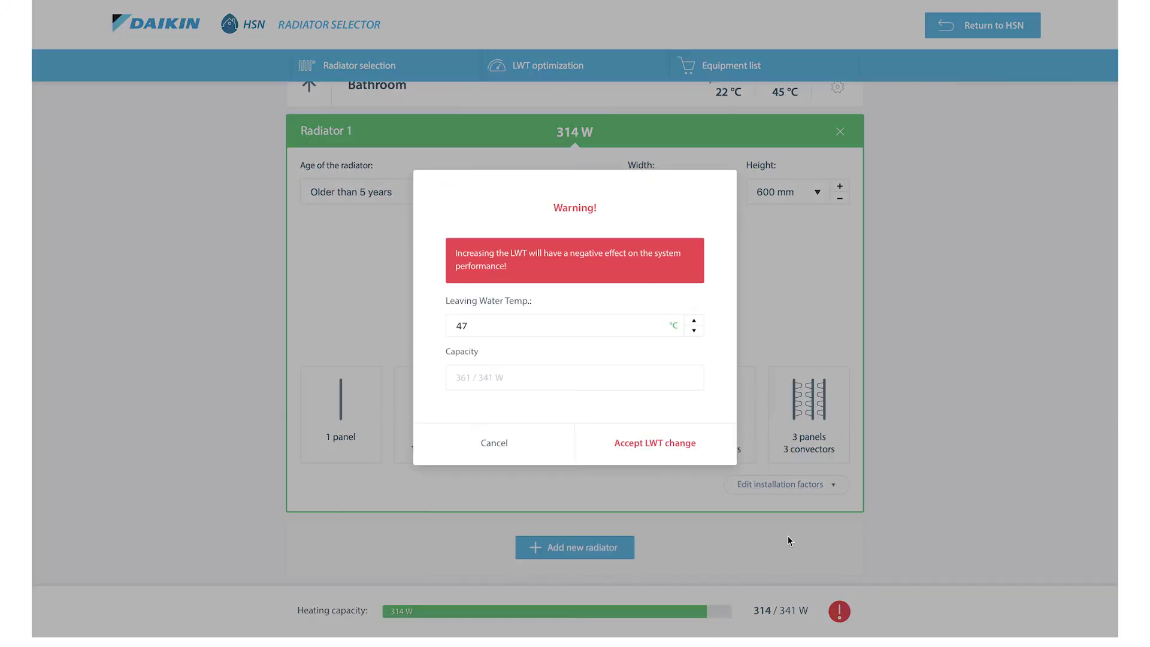
left_click(630, 442)
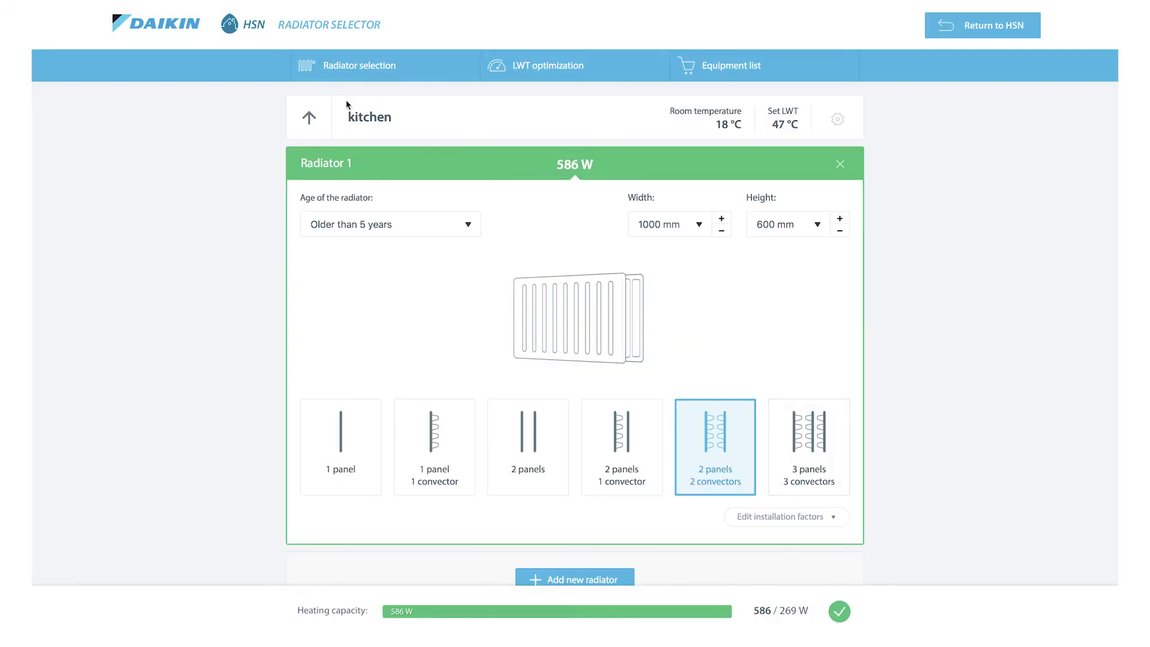
left_click(301, 124)
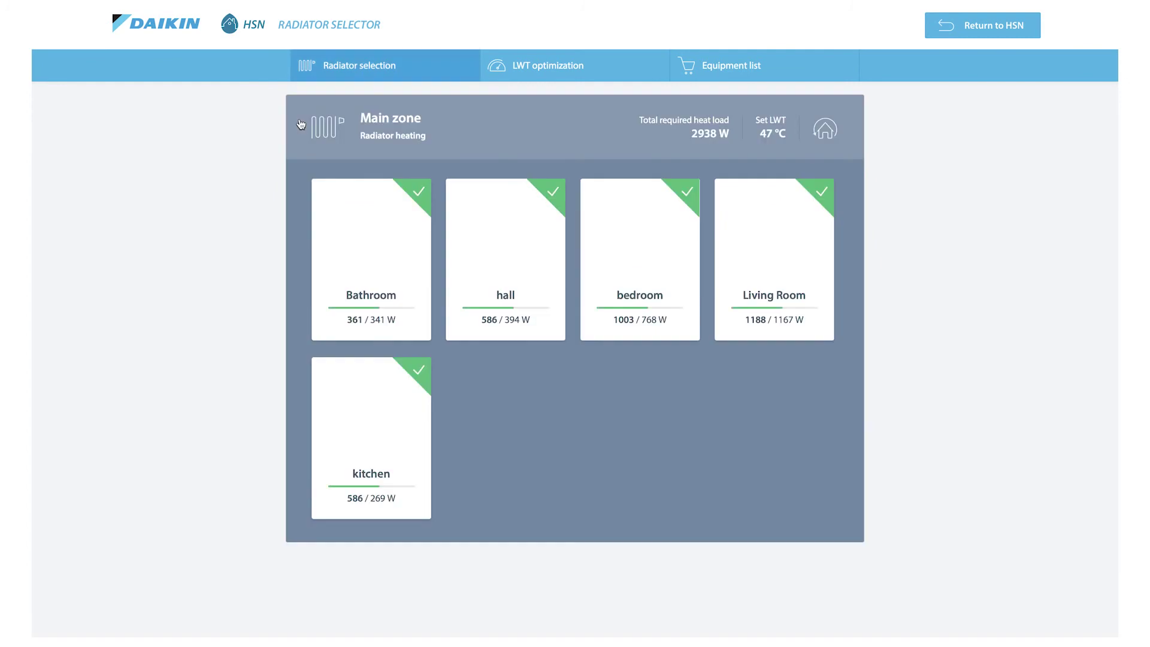
left_click(707, 70)
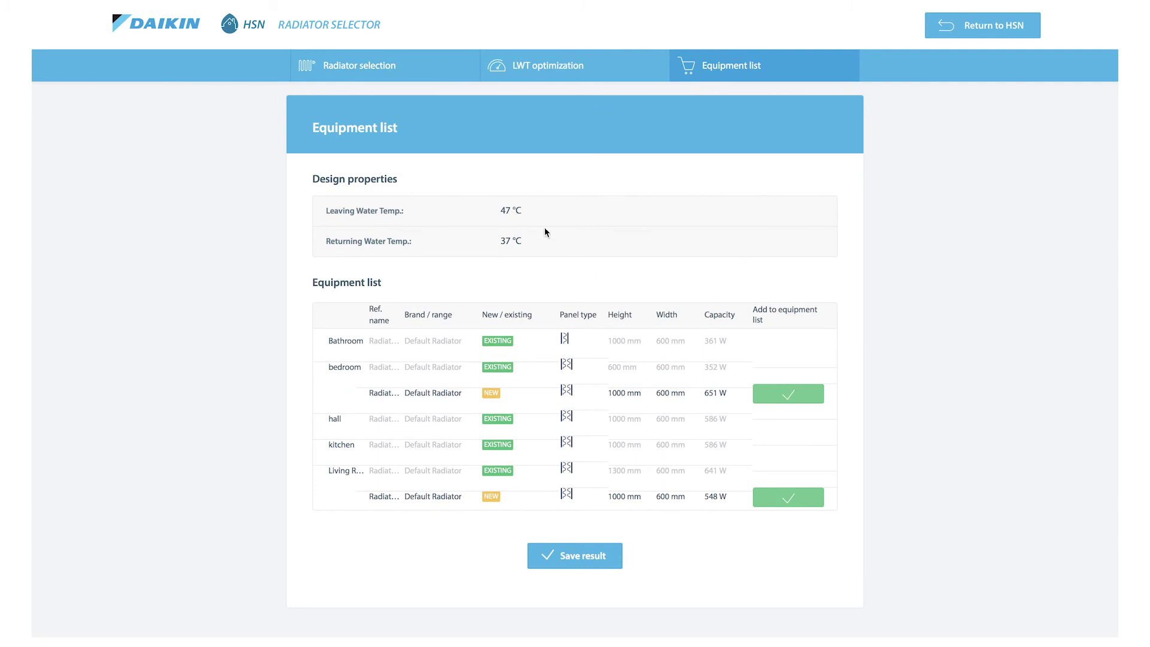
Save the radiator selection, leaving Radiator calculations Completed at an acceptable 47 °C flow temperature.
left_click(571, 561)
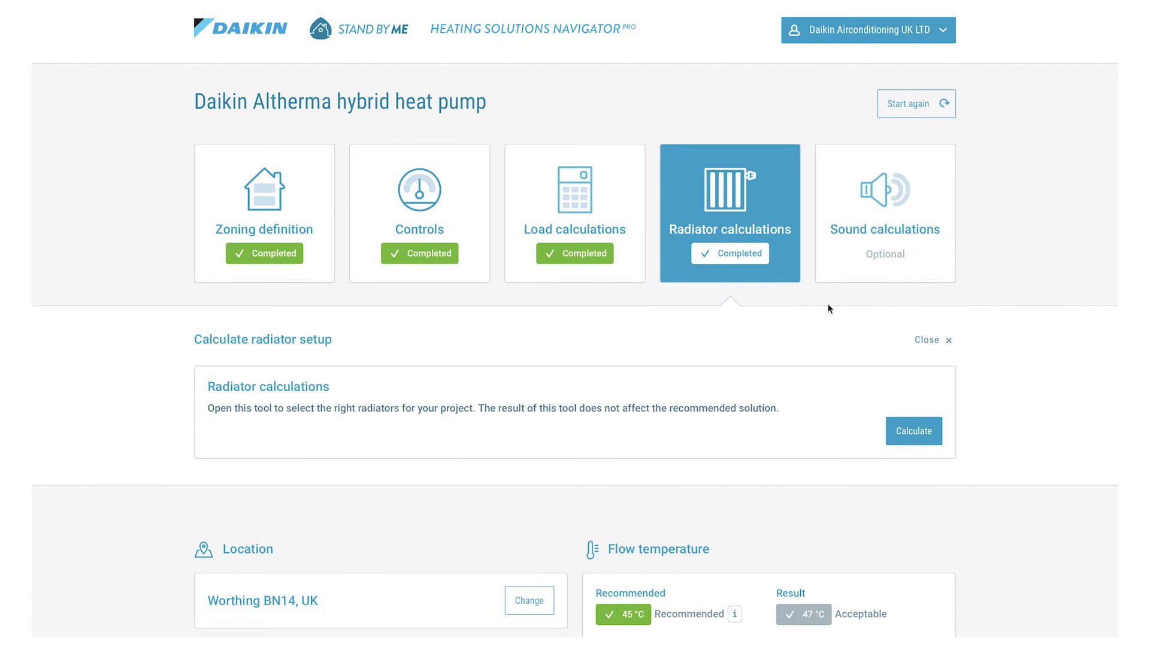
left_click(929, 340)
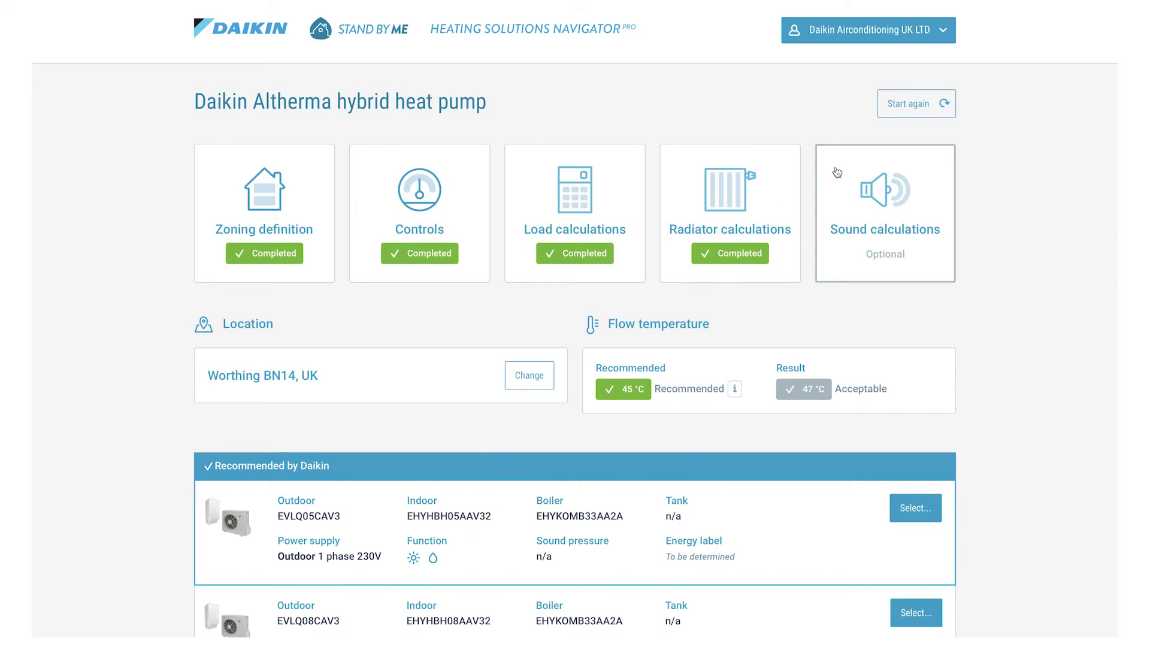
Open the outdoor sound pressure calculation and set directivity to 4, checking its help.
left_click(868, 175)
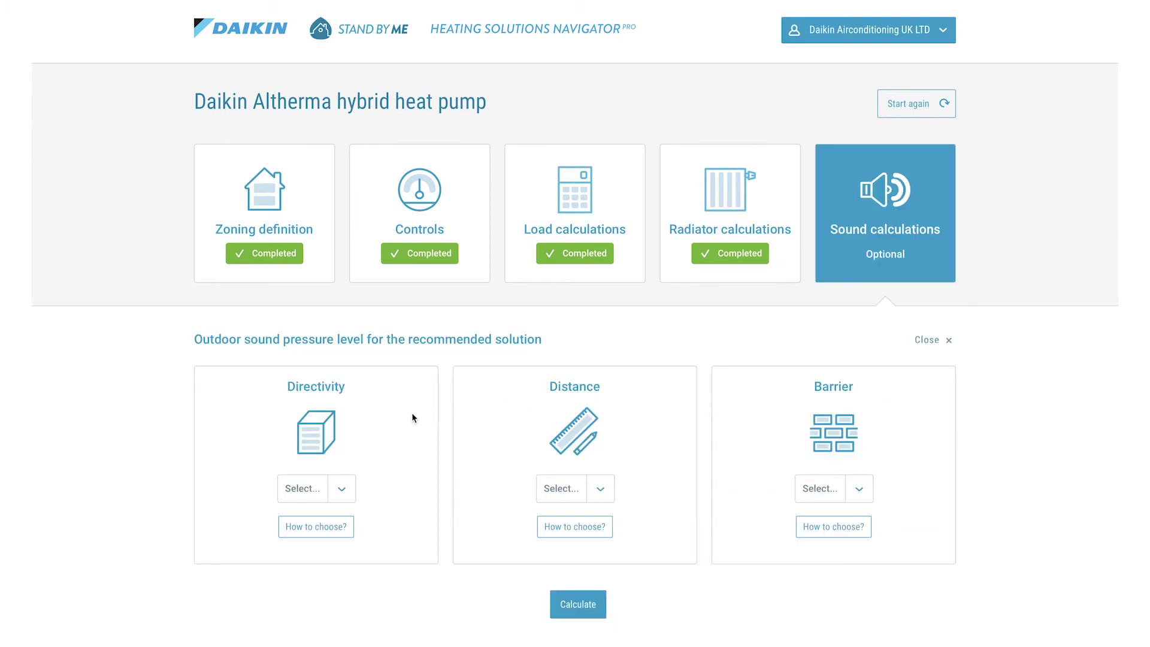
scroll(411, 418, "down", 4)
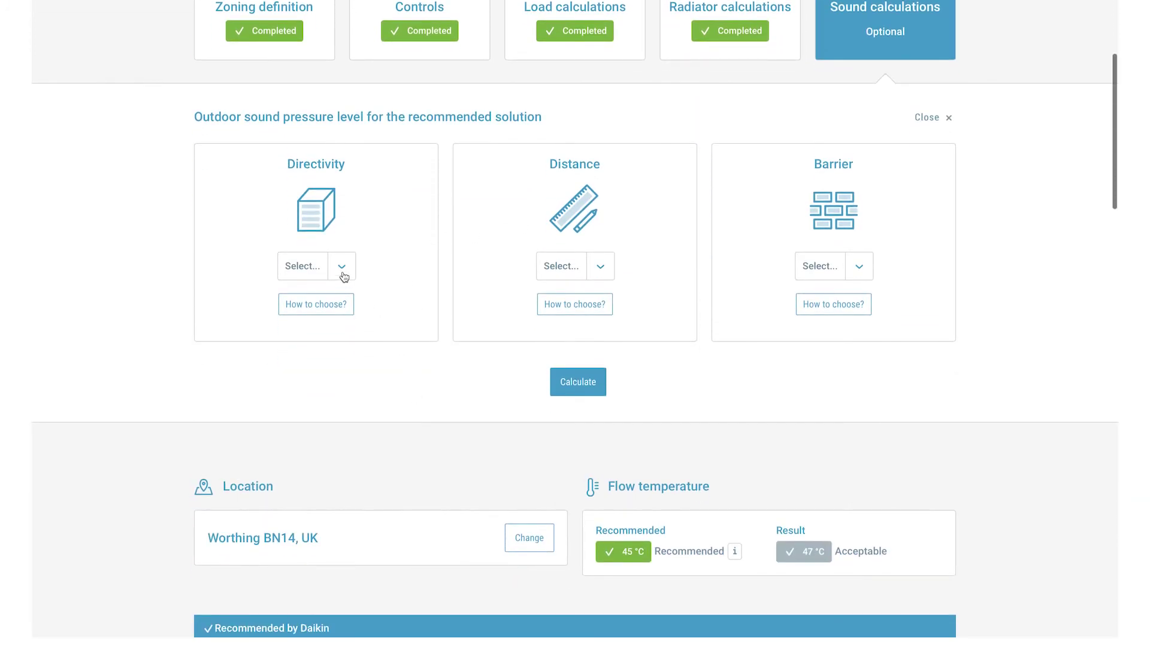
left_click(343, 276)
left_click(336, 324)
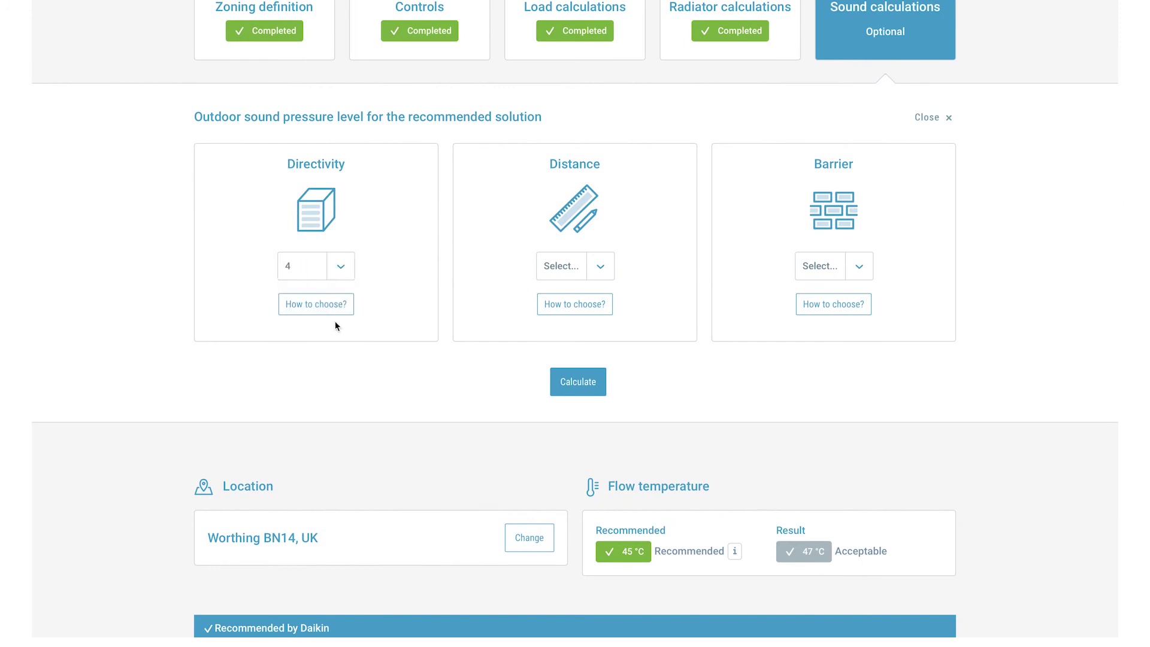
left_click(338, 306)
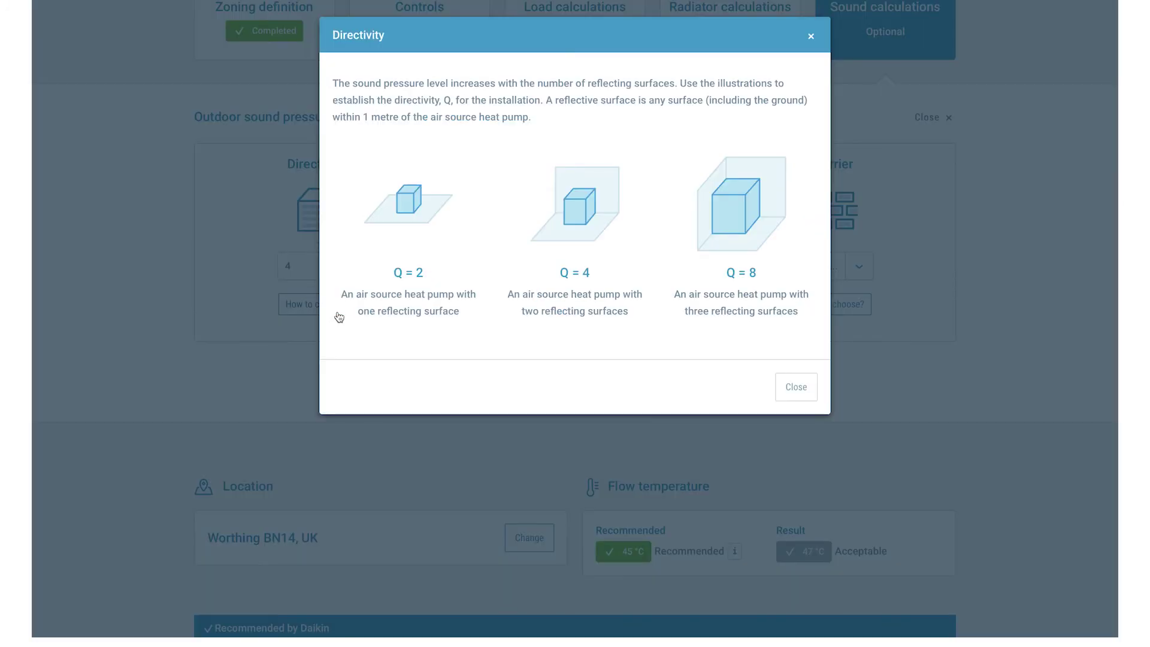
left_click(790, 389)
Set distance to 6 and barrier to -10, reviewing the 0/-5/-10 dB barrier guidance.
left_click(601, 275)
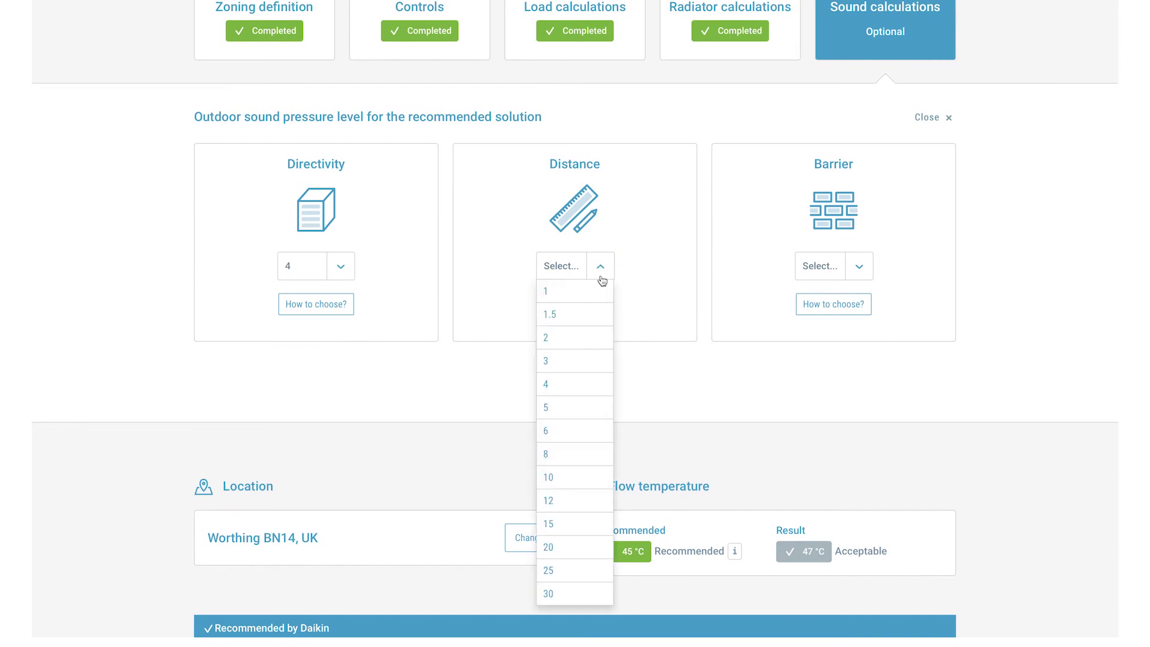
left_click(557, 426)
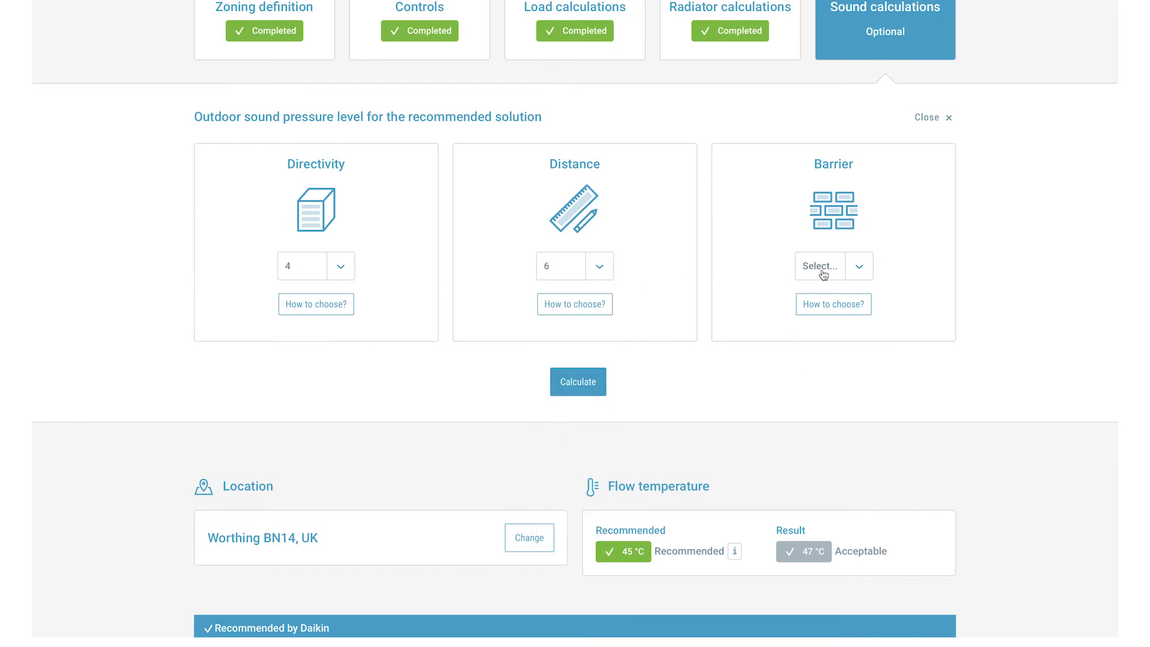
left_click(850, 273)
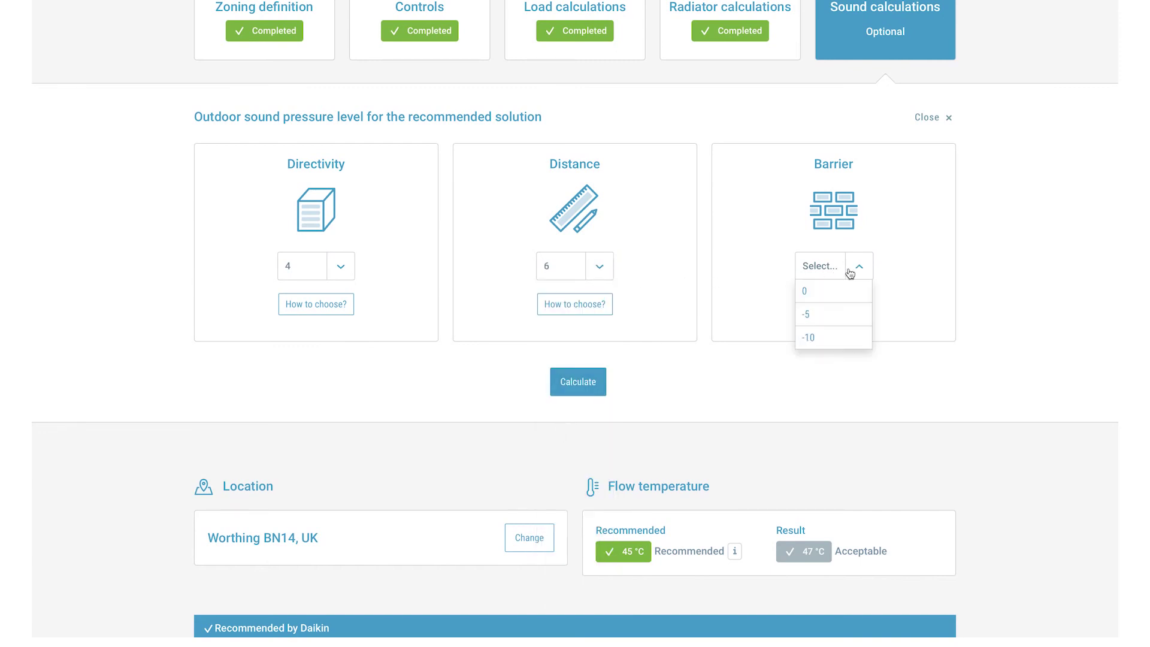
left_click(845, 339)
left_click(855, 317)
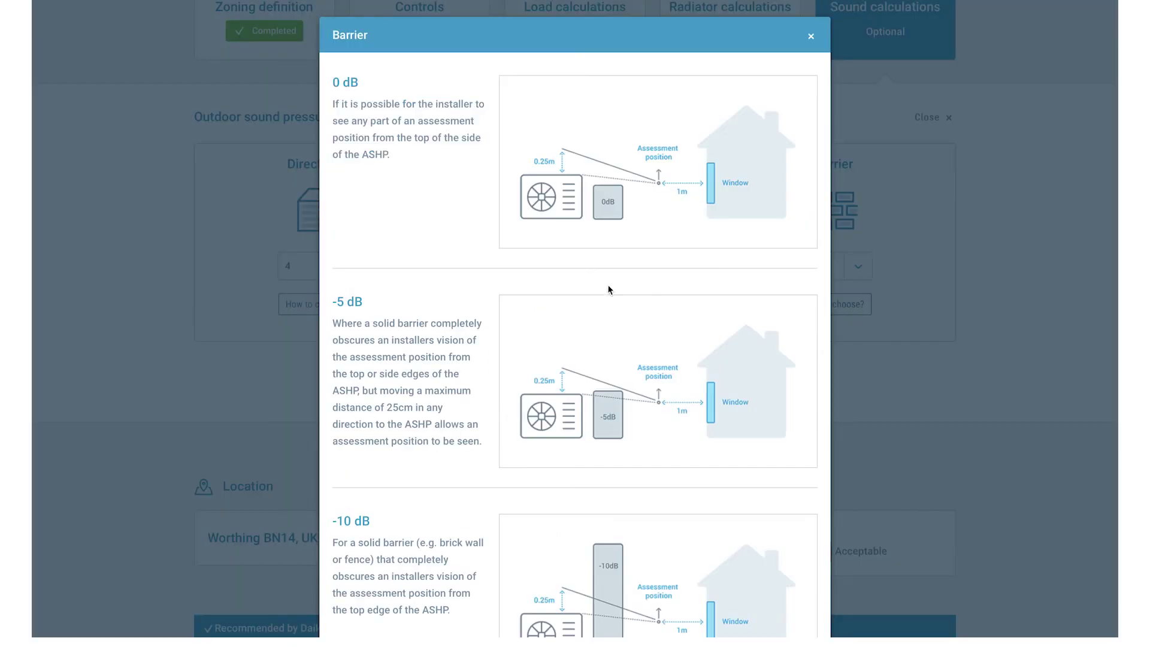
left_click(308, 84)
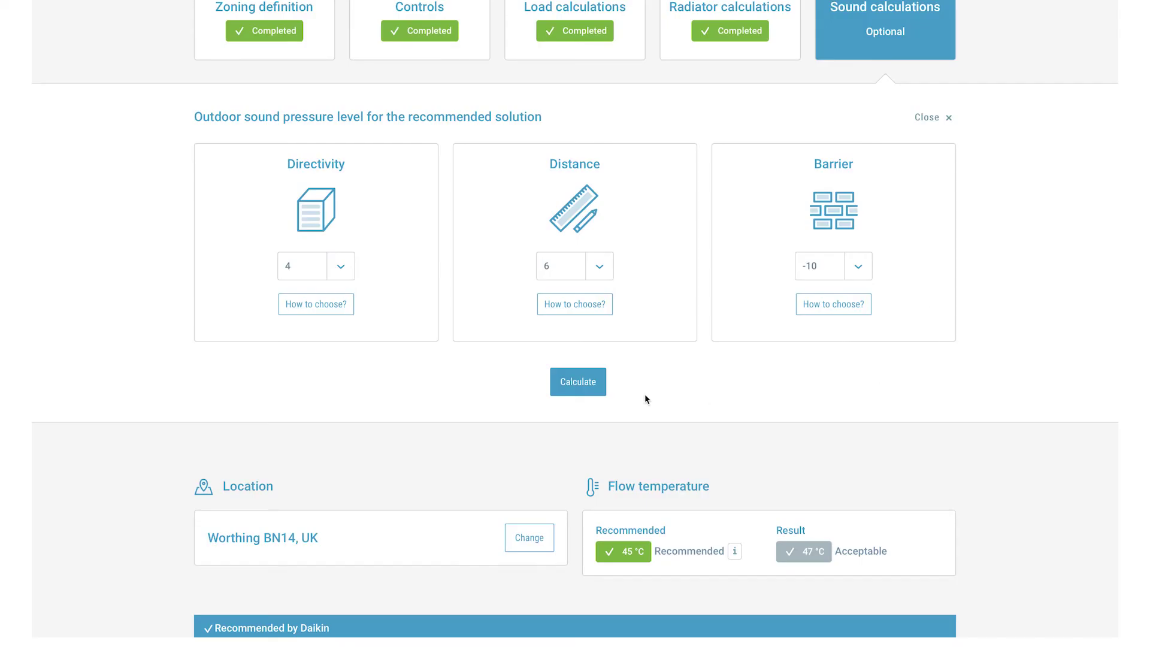
Calculate the outdoor sound level (41 dB(A), PASS) and select the recommended EVLQ05CAV3 hybrid solution.
left_click(586, 390)
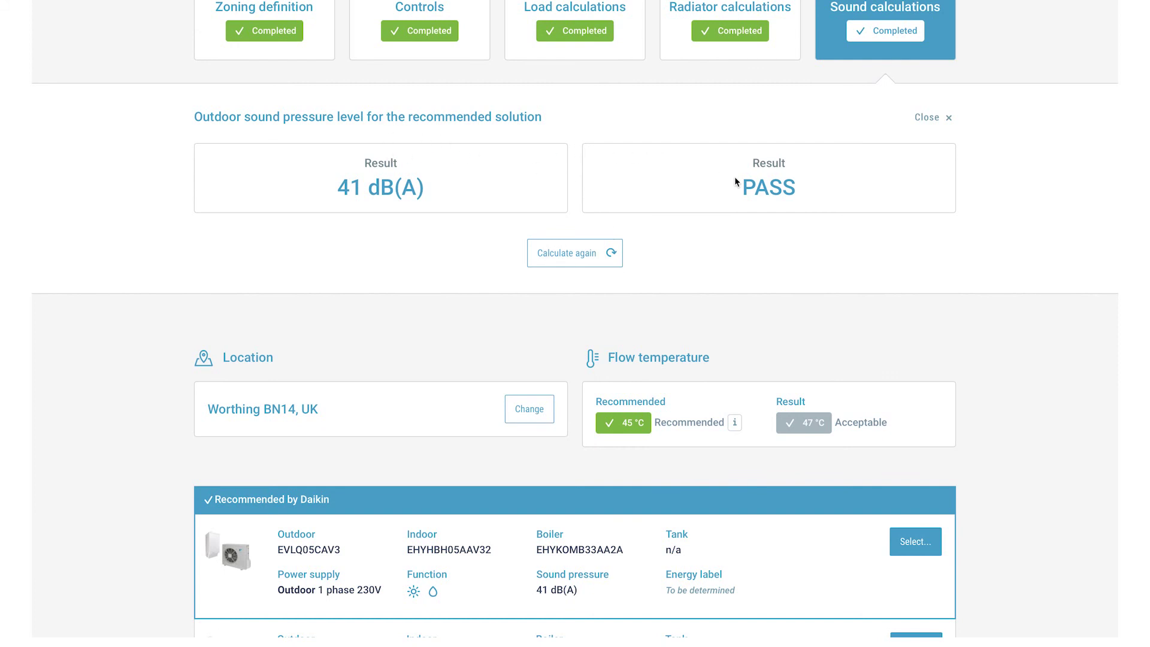
left_click(926, 118)
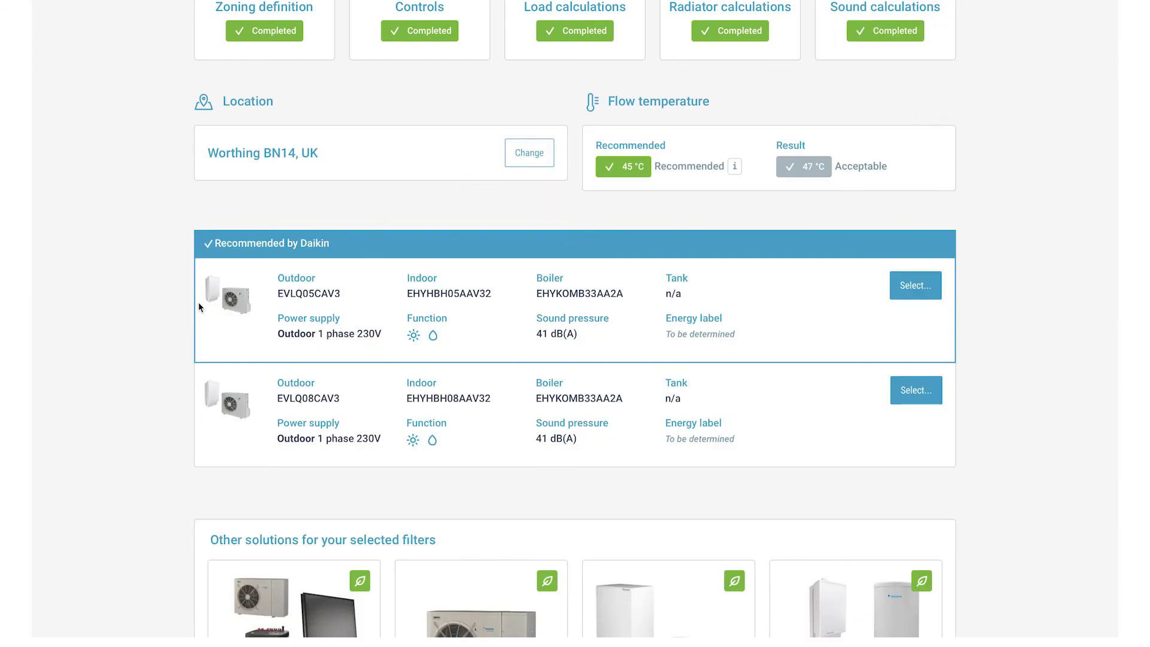
left_click(916, 286)
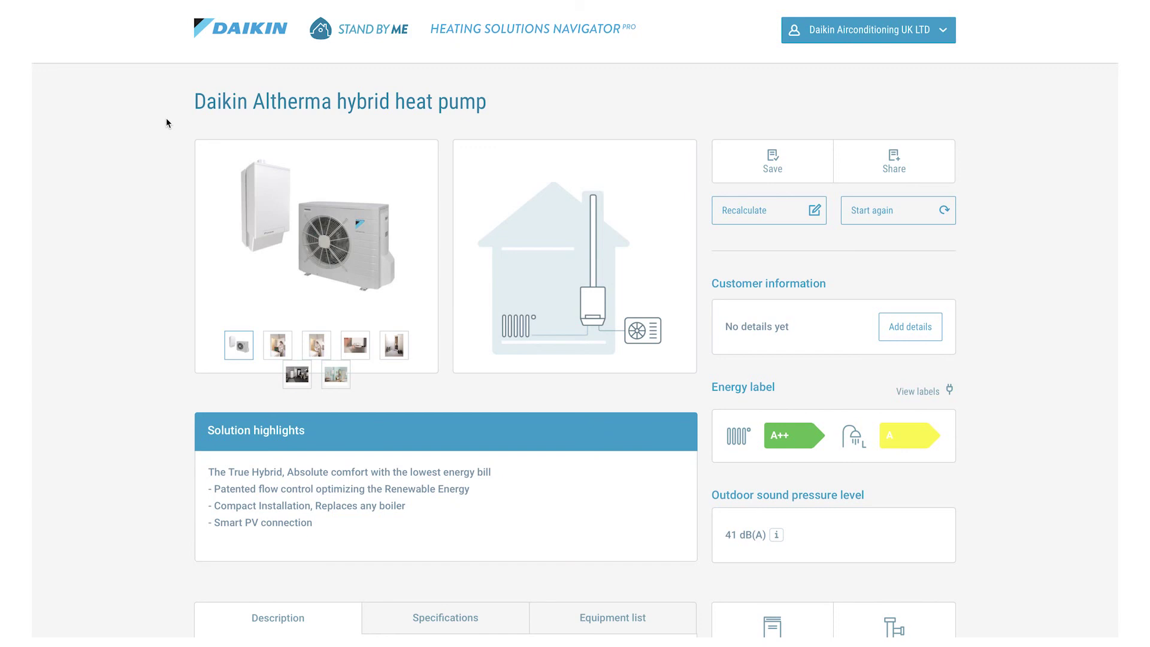
Look through the Altherma hybrid's product photos, including the outdoor unit, and scroll to the details.
left_click(283, 345)
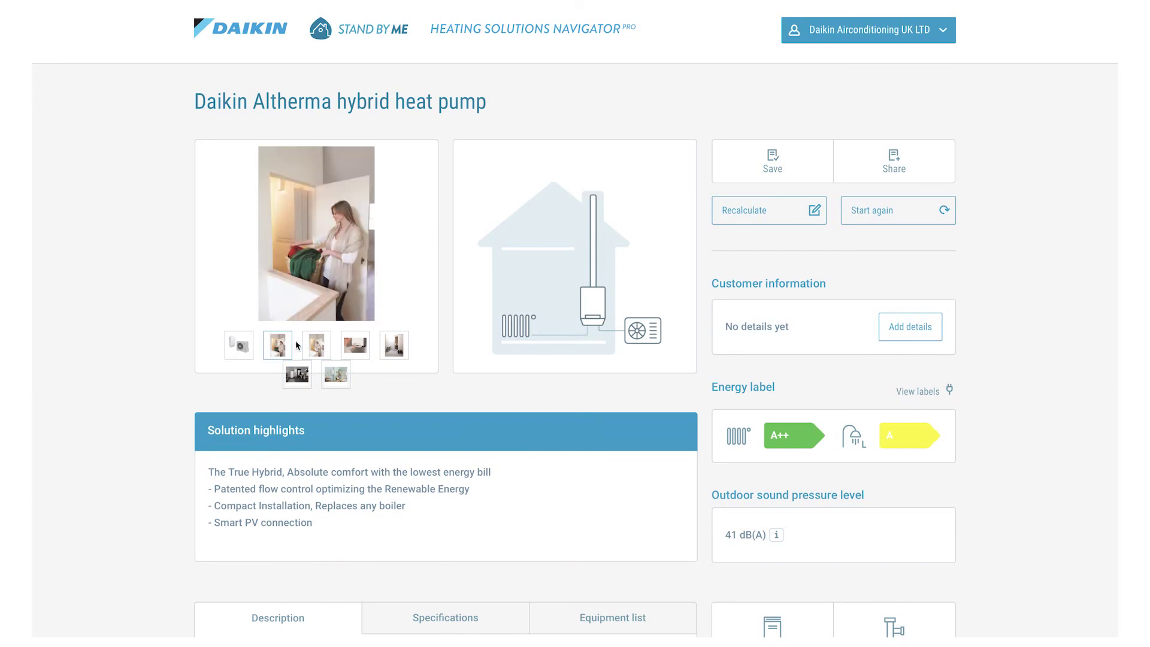
left_click(316, 345)
left_click(355, 346)
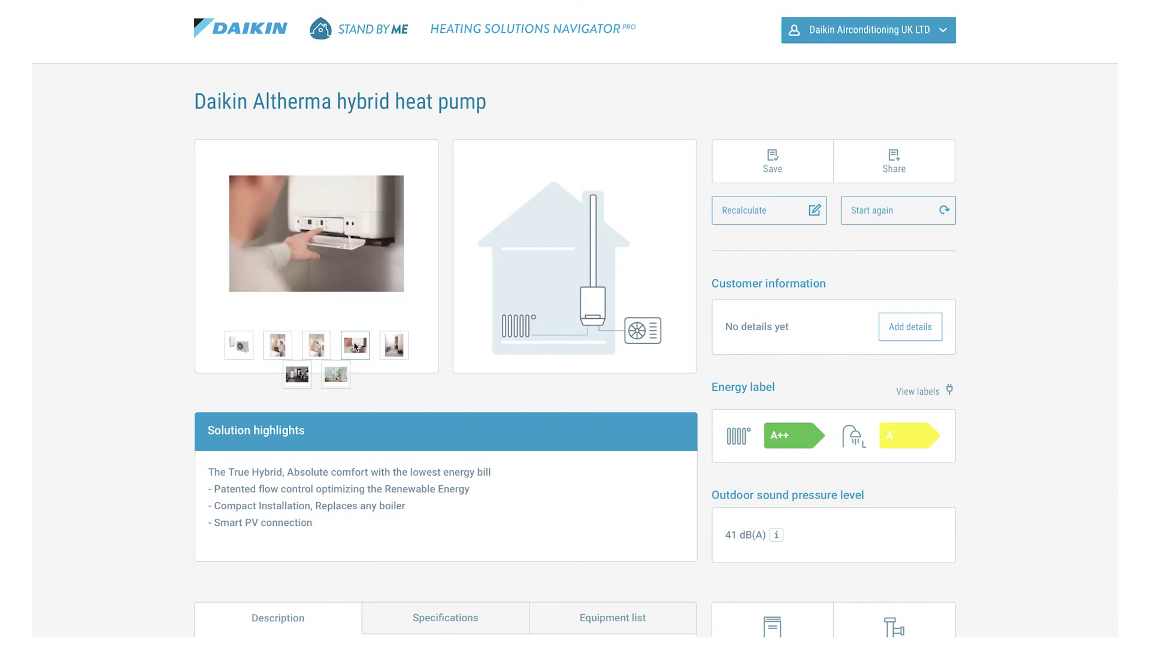
left_click(386, 350)
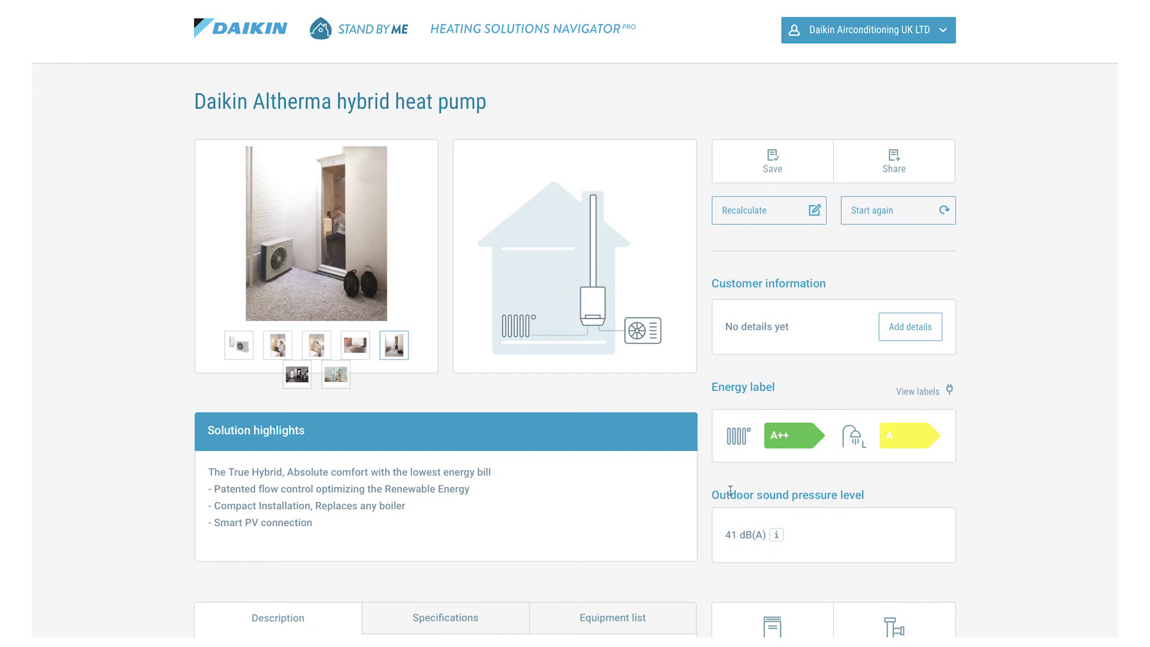
scroll(976, 512, "down", 3)
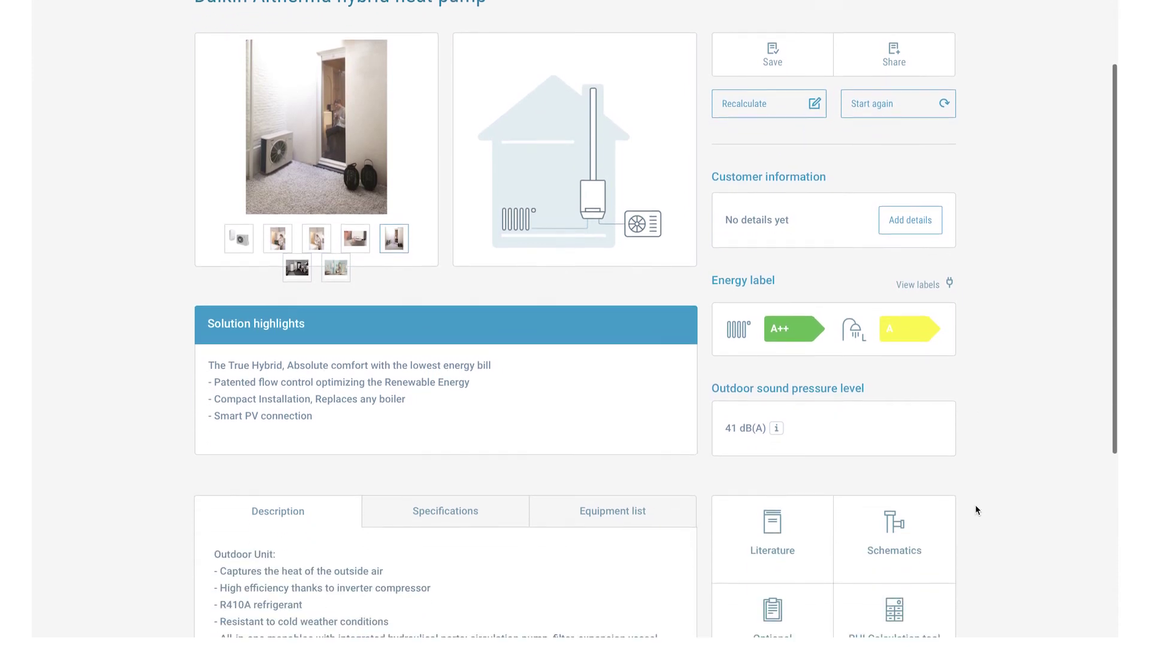
scroll(975, 511, "down", 3)
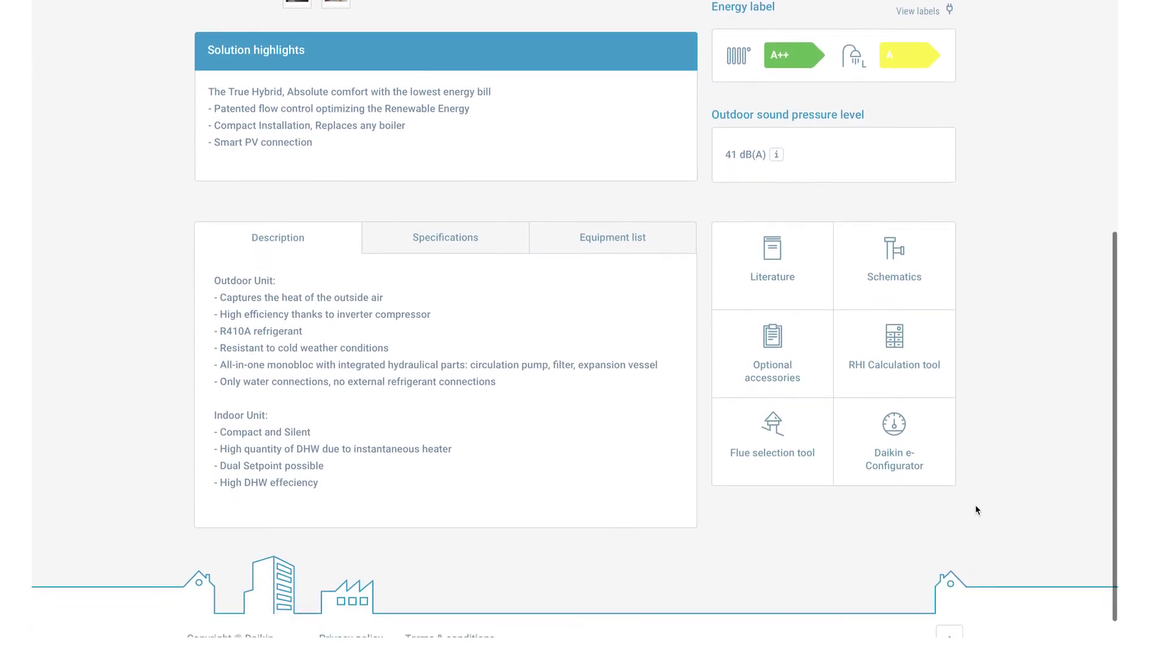
Show specifications and the equipment list, checking literature, optional accessories and flue parts.
left_click(401, 219)
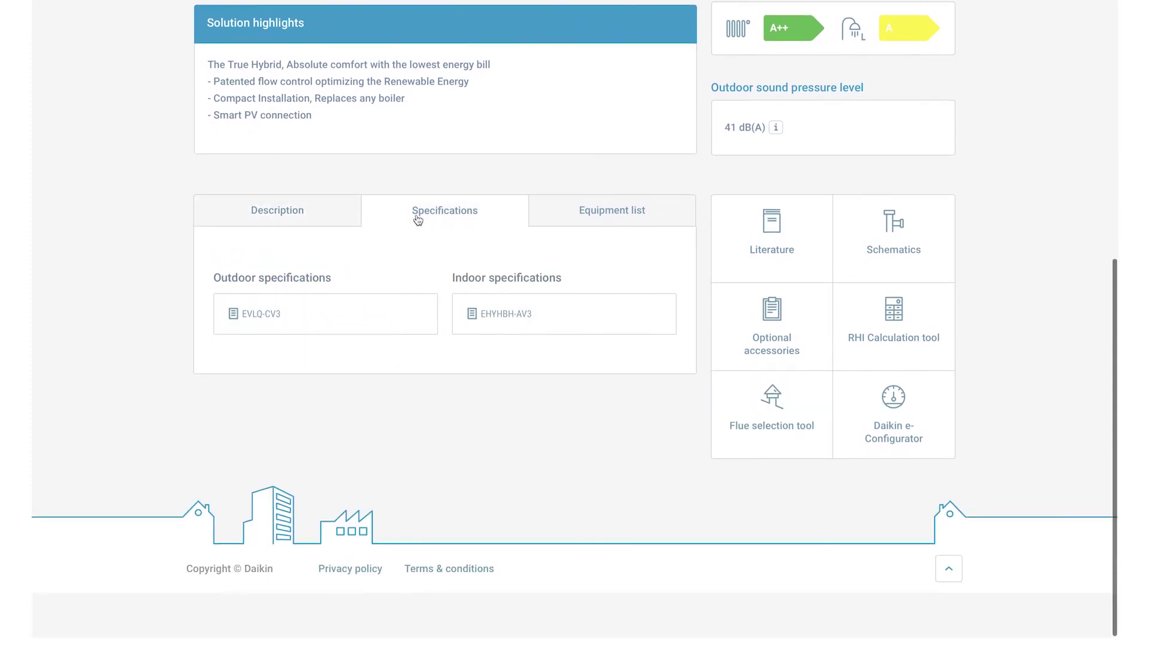
left_click(634, 212)
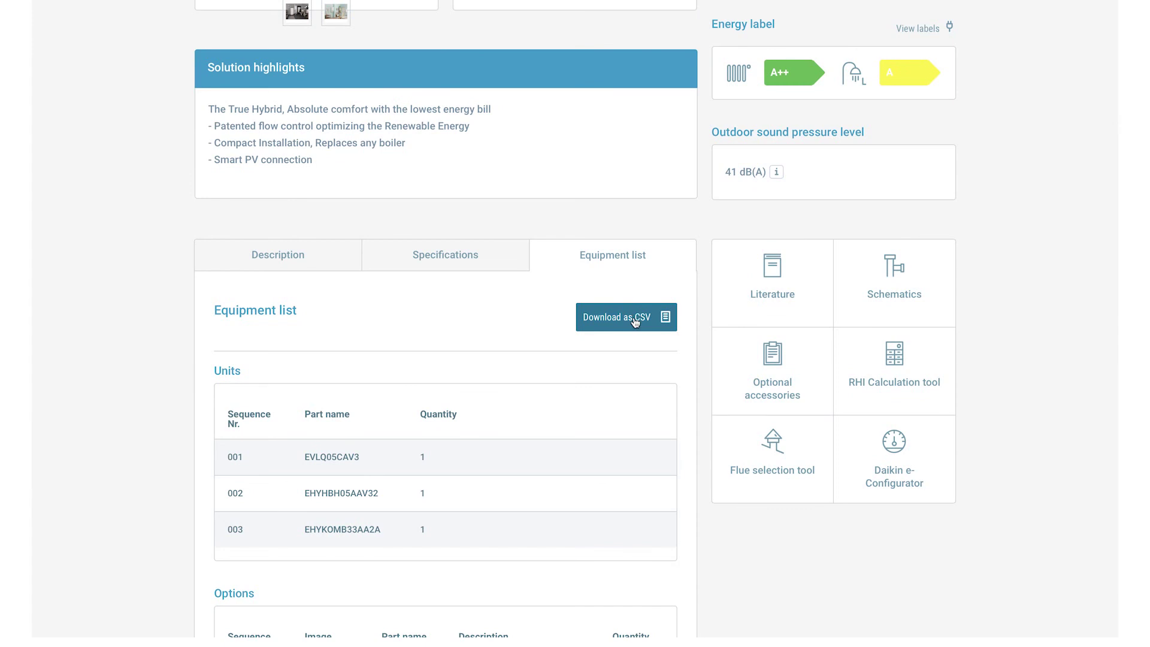
left_click(778, 282)
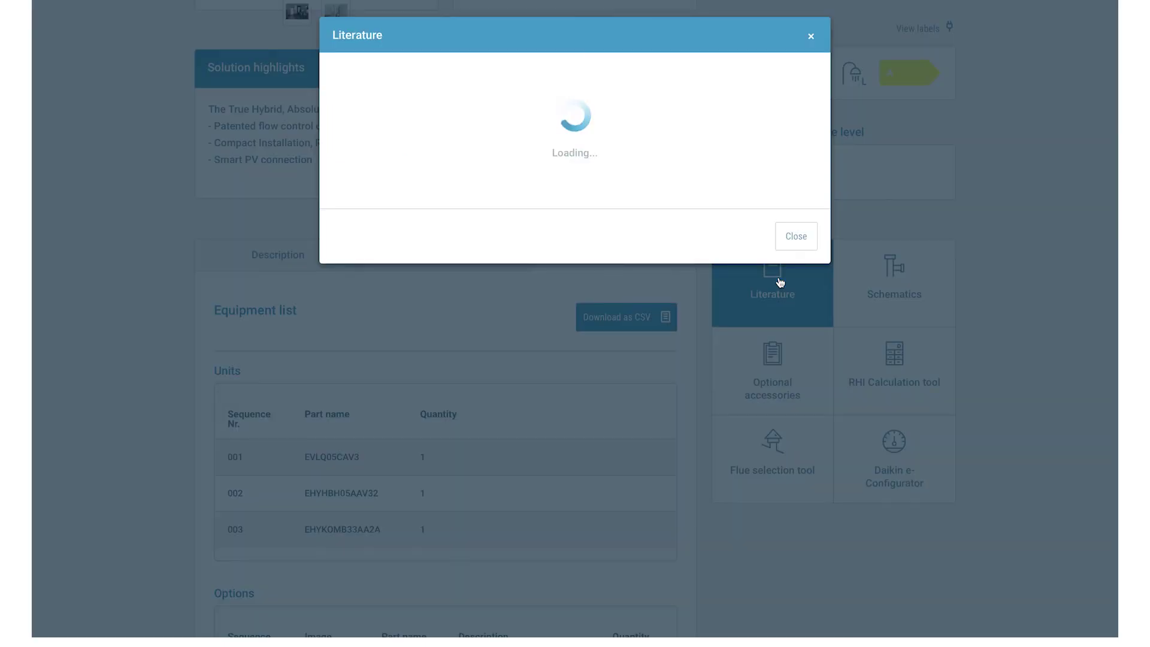
left_click(811, 37)
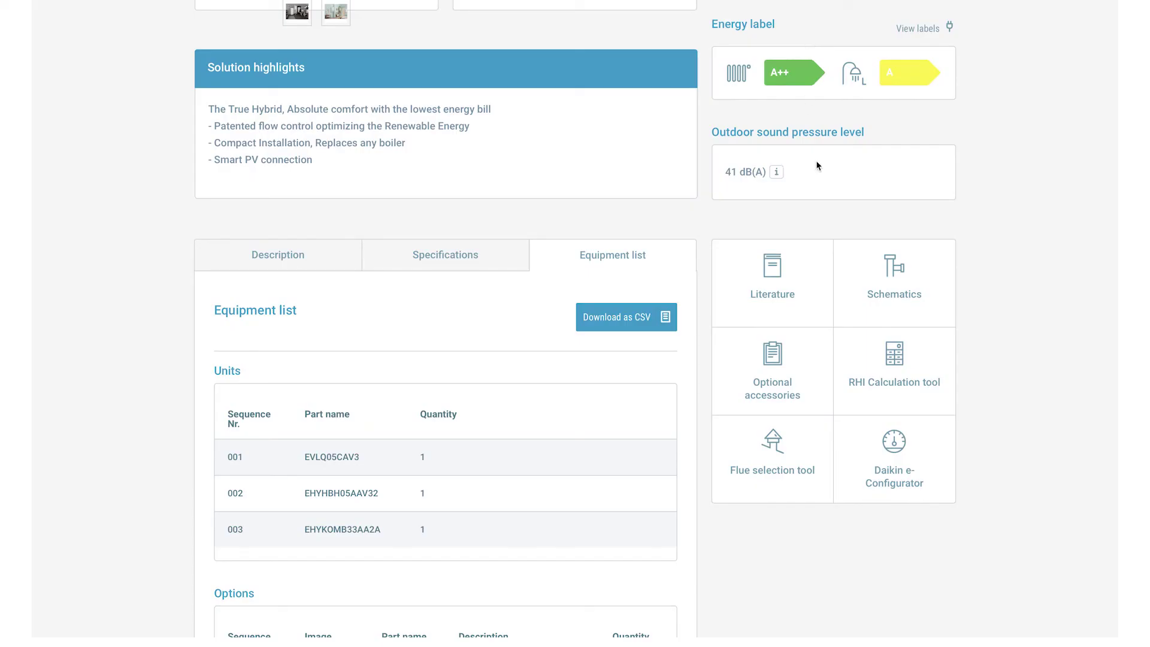
left_click(795, 376)
left_click(810, 37)
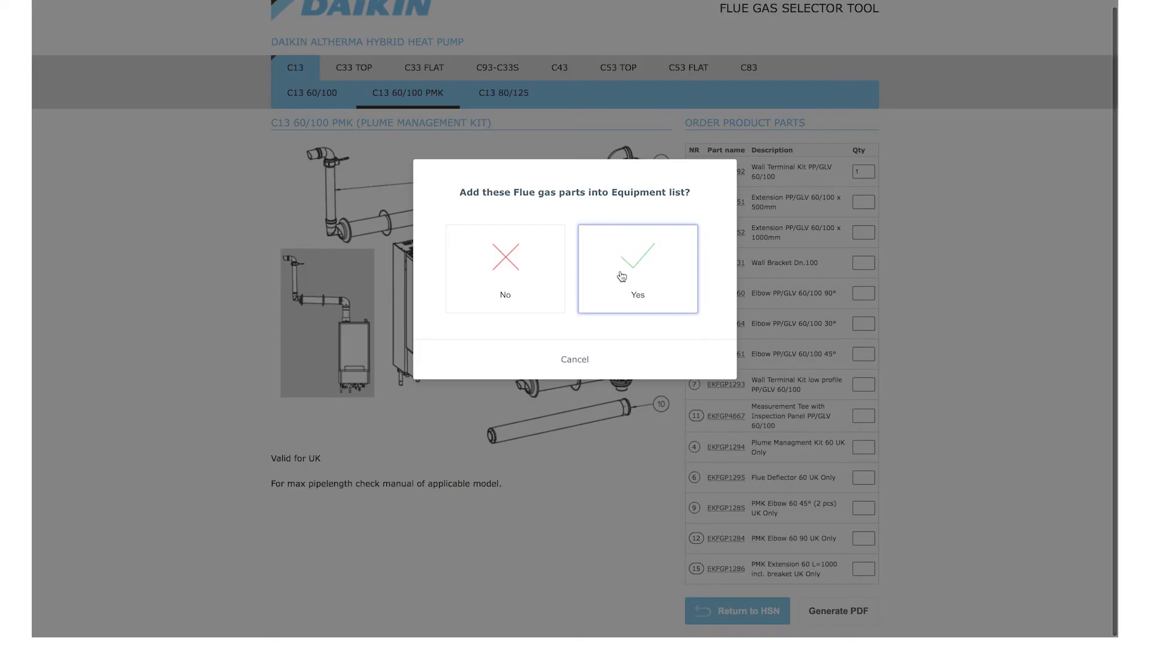
left_click(622, 276)
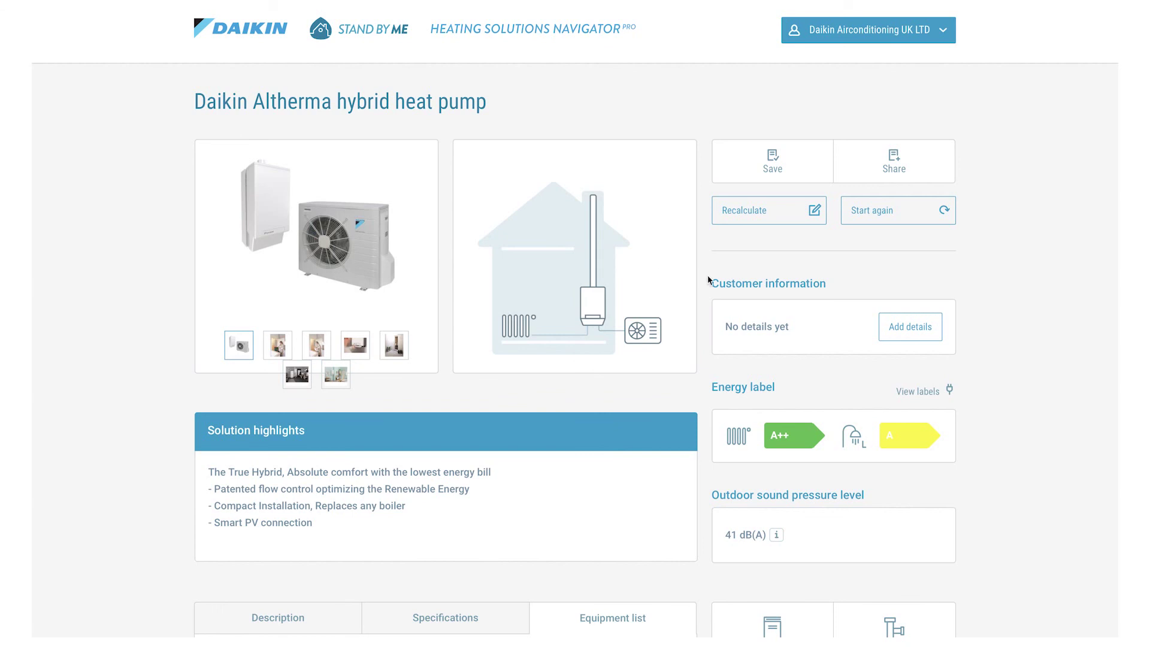
scroll(806, 300, "down", 7)
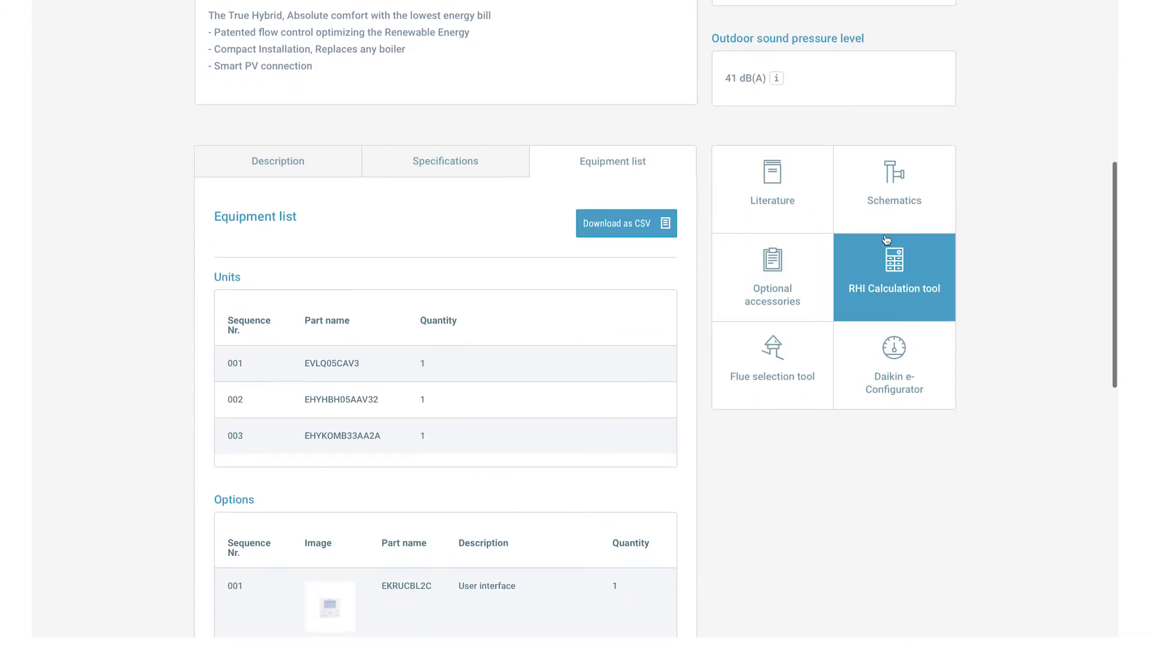
Run an RHI estimate with a recent EPC and 10000 kWh per year space heating.
left_click(895, 279)
left_click(490, 107)
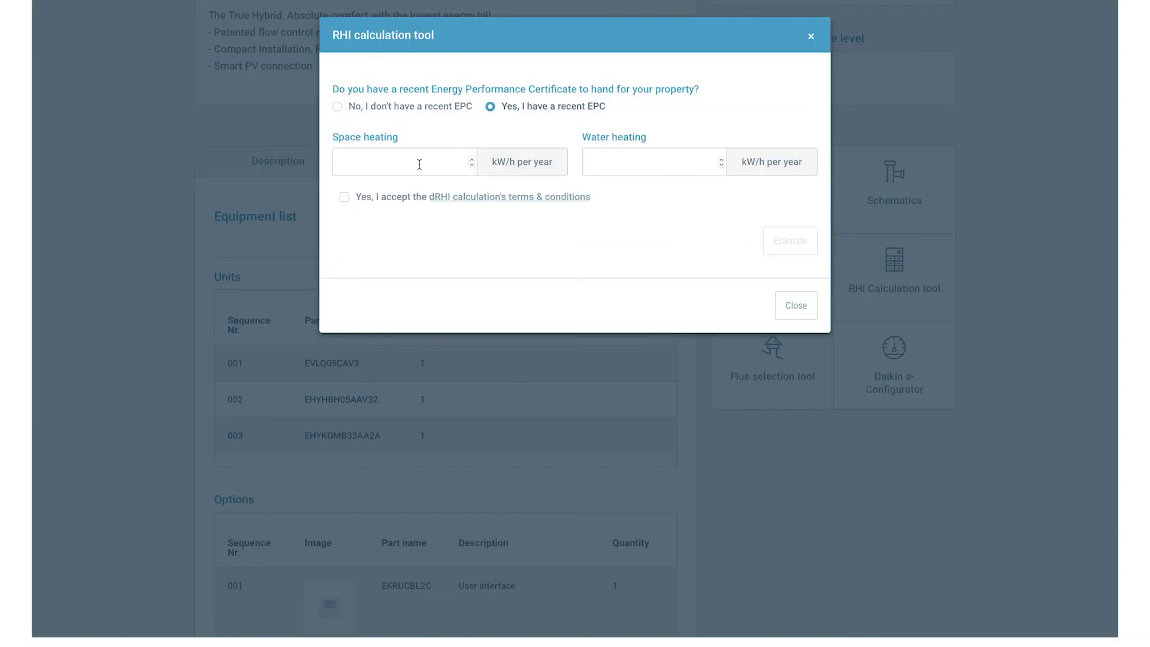
type("10000")
left_click(344, 198)
left_click(785, 238)
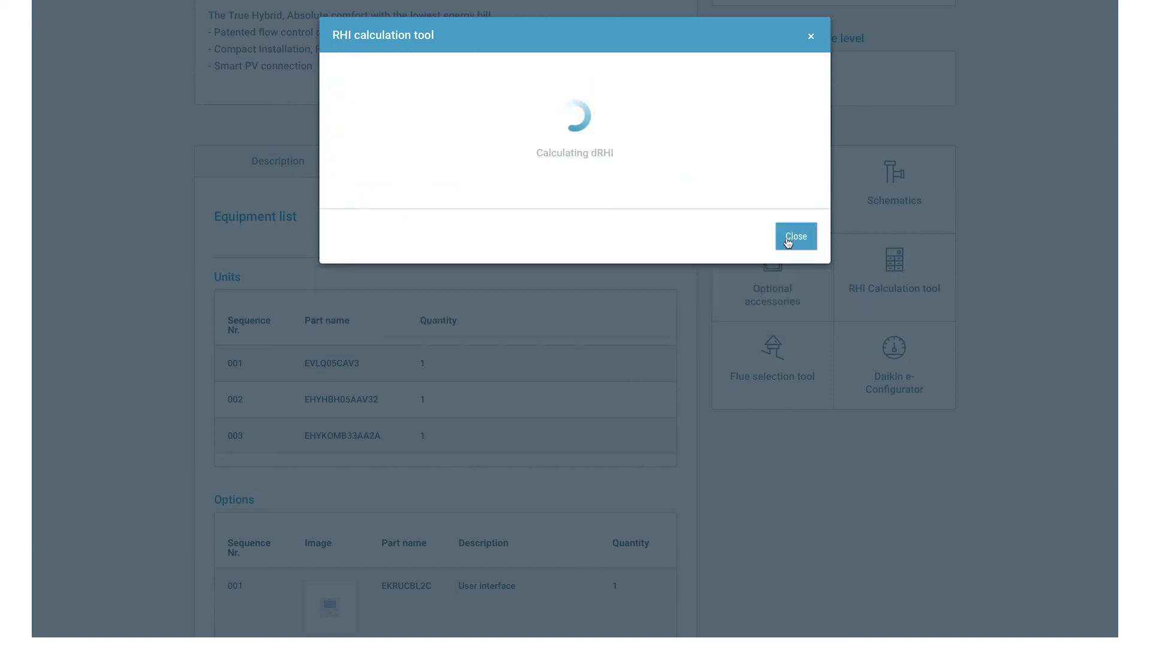
left_click(796, 262)
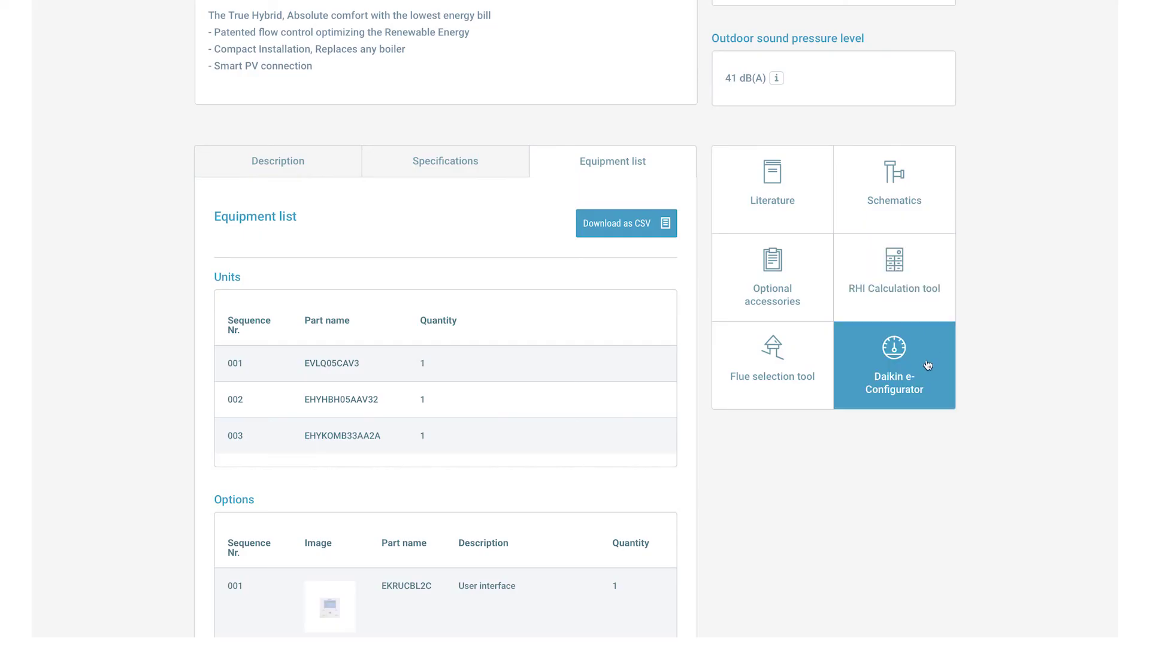
Open the Daikin e-Configurator, review the Space heating settings and generate the parameter checklist.
left_click(895, 365)
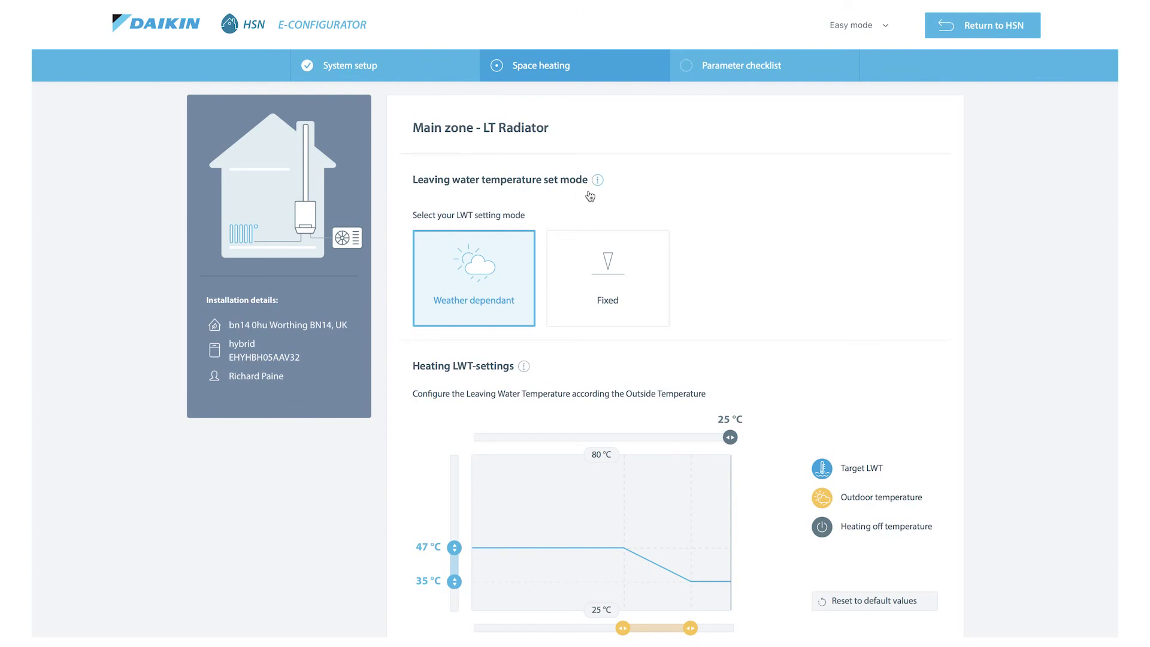
scroll(589, 195, "down", 4)
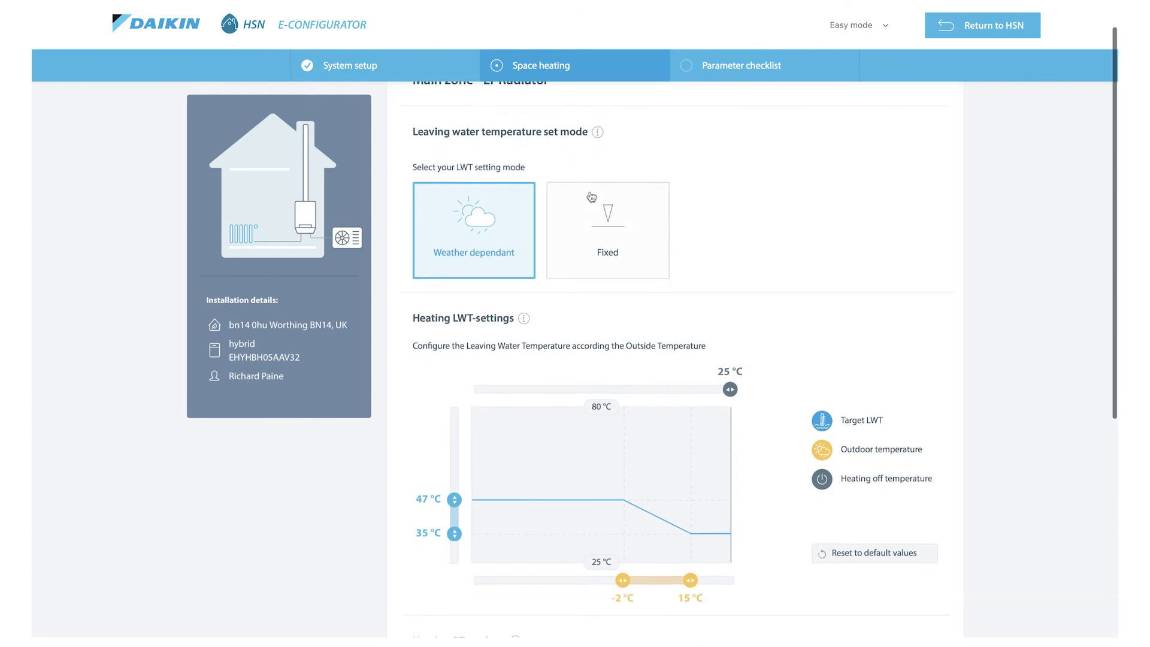
scroll(593, 200, "down", 1)
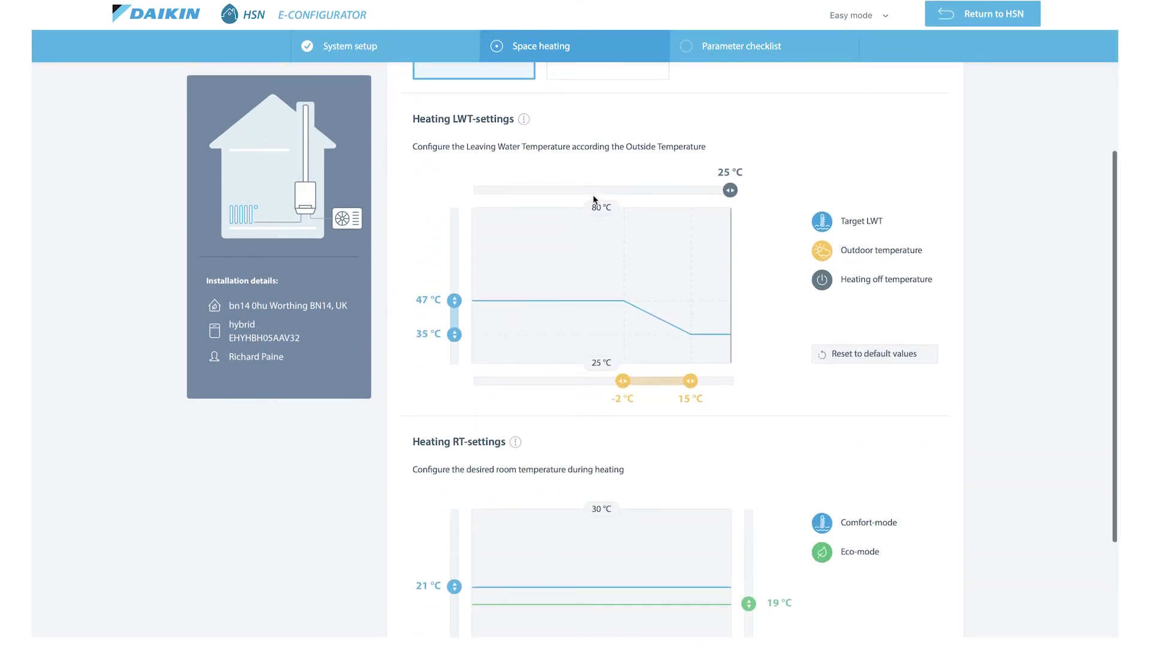
scroll(596, 222, "down", 3)
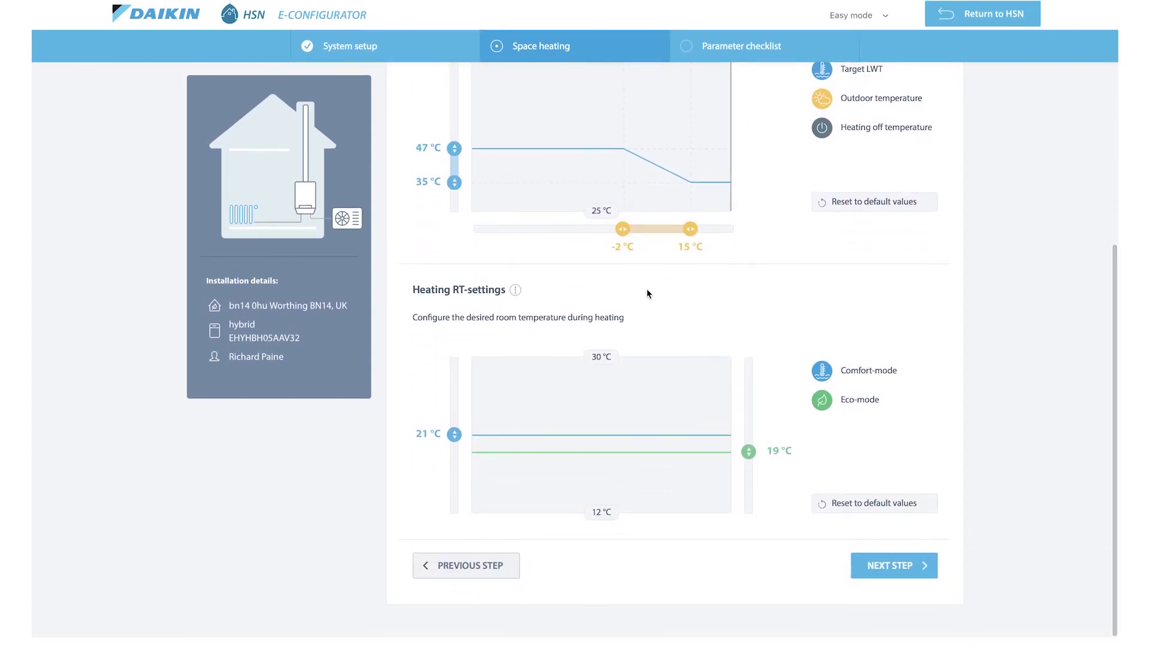
left_click(892, 565)
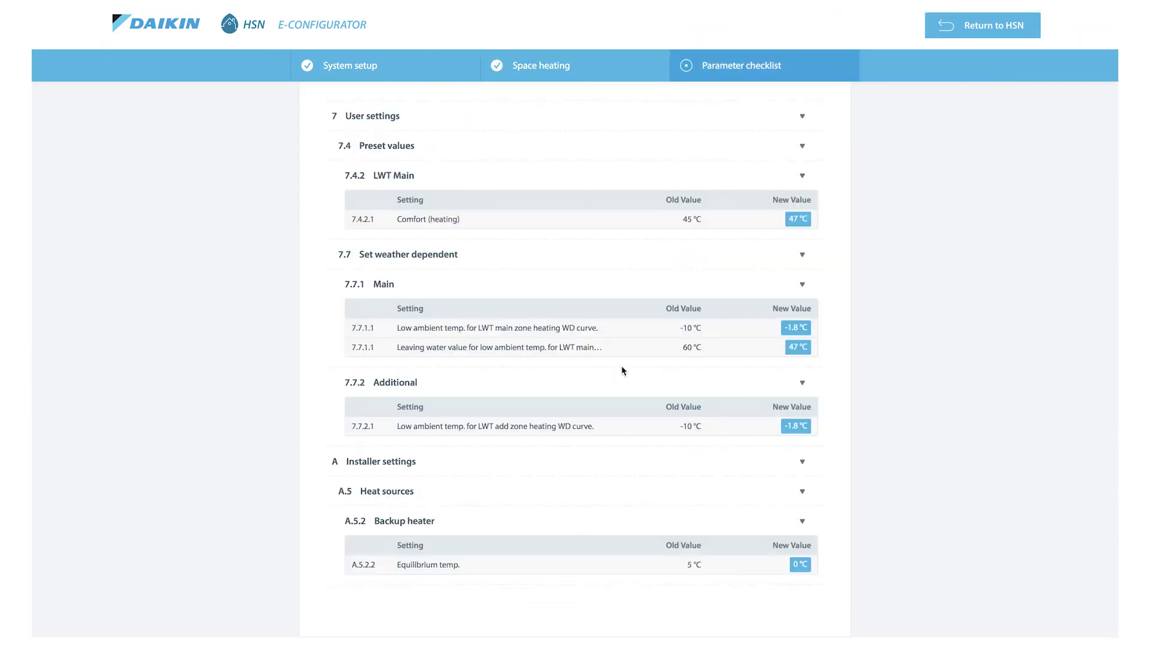
scroll(628, 191, "down", 1)
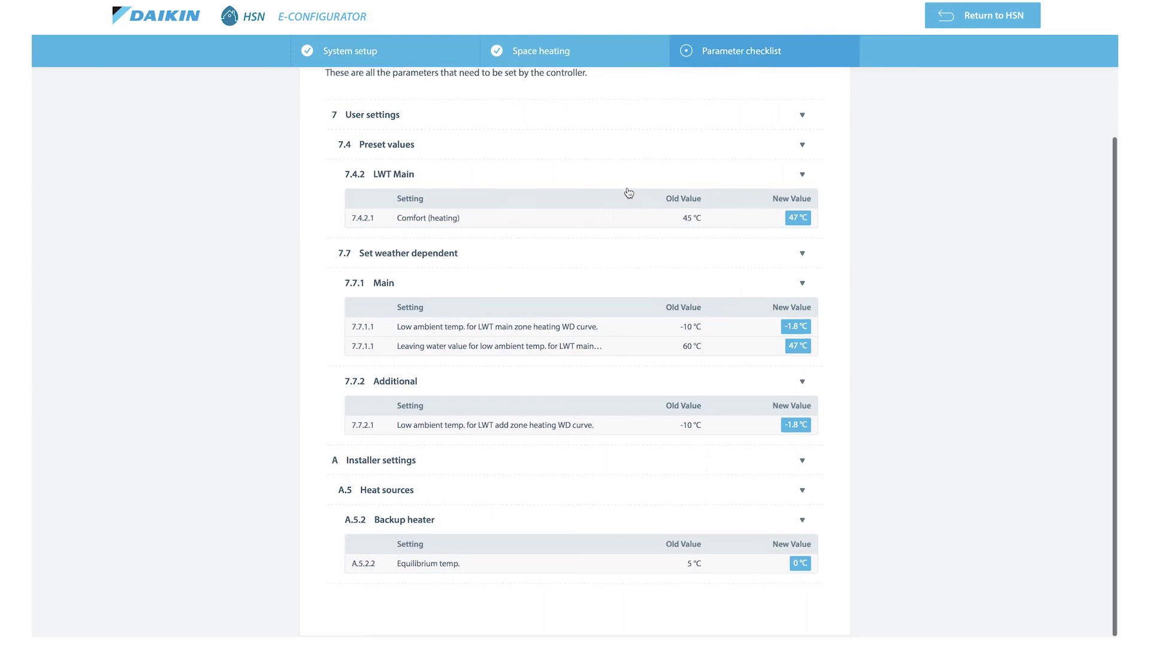
scroll(628, 193, "up", 3)
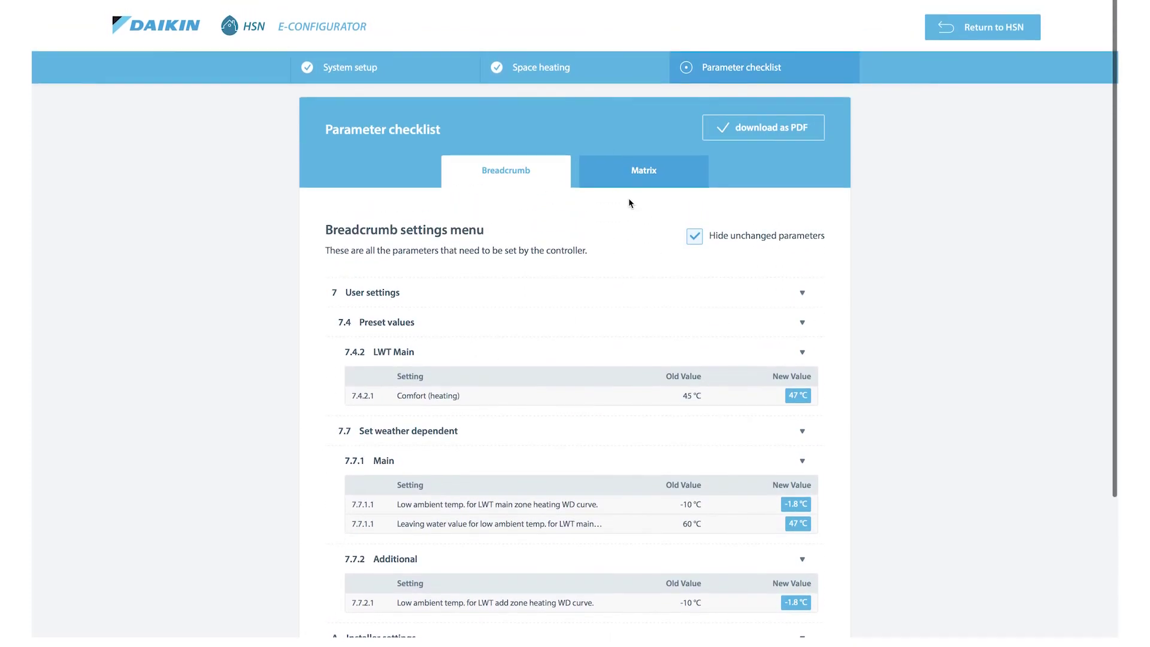
scroll(775, 369, "down", 3)
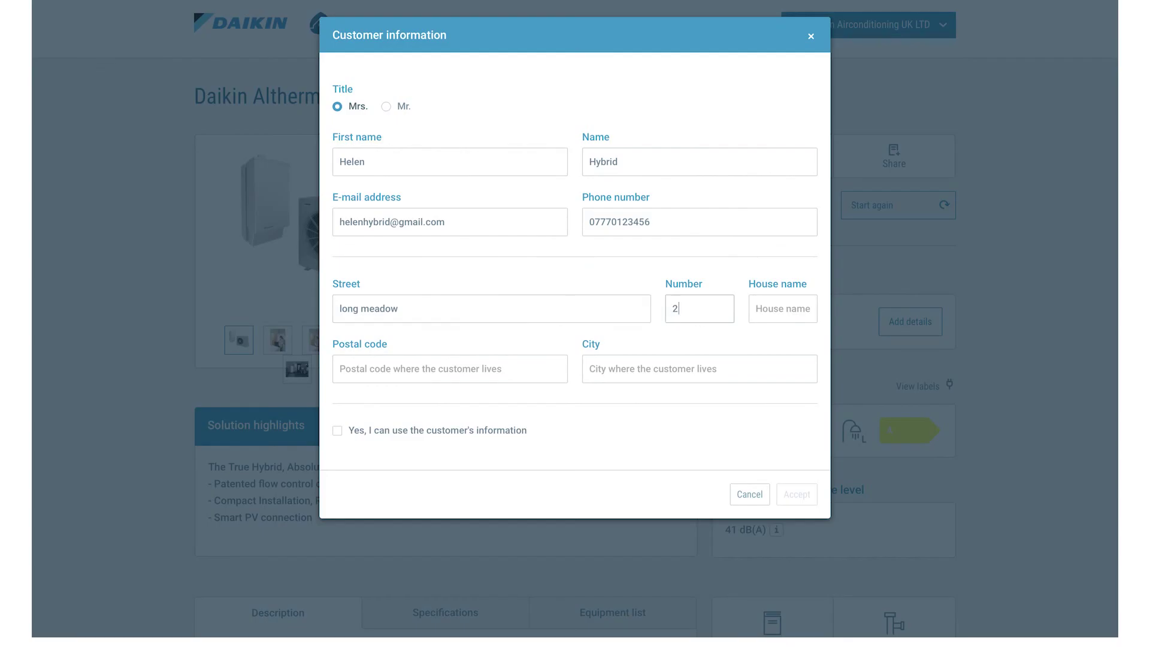
Type the customer's postcode, then enter their town in the City field.
type("0")
type("bn14 0hu")
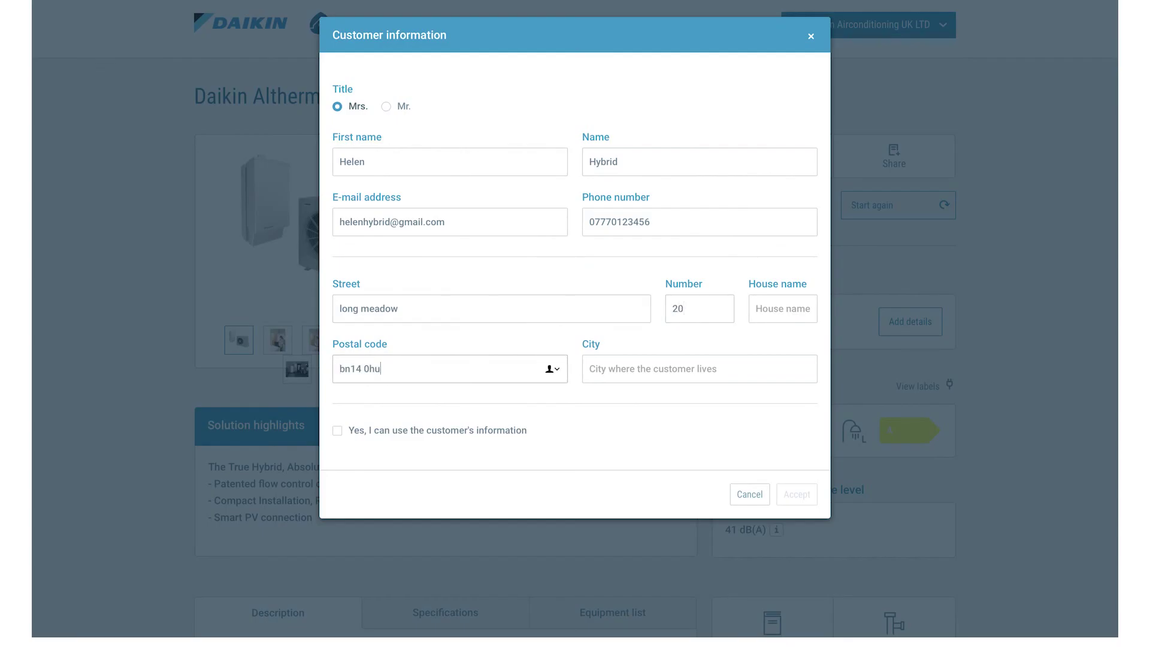
left_click(634, 367)
type("worthing")
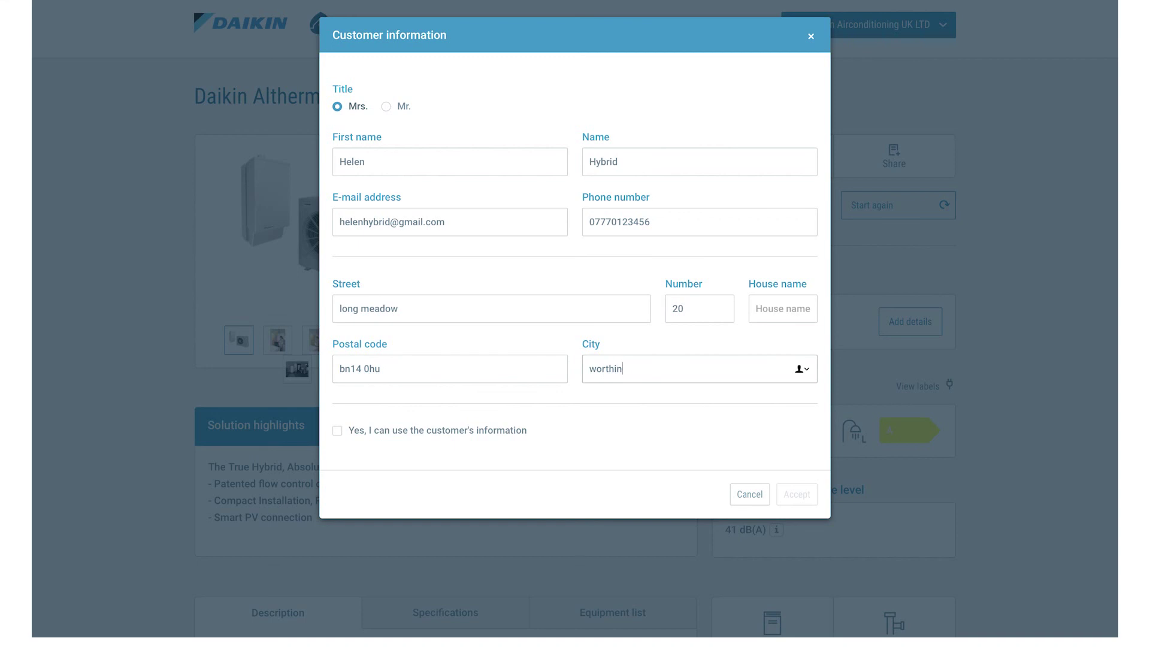